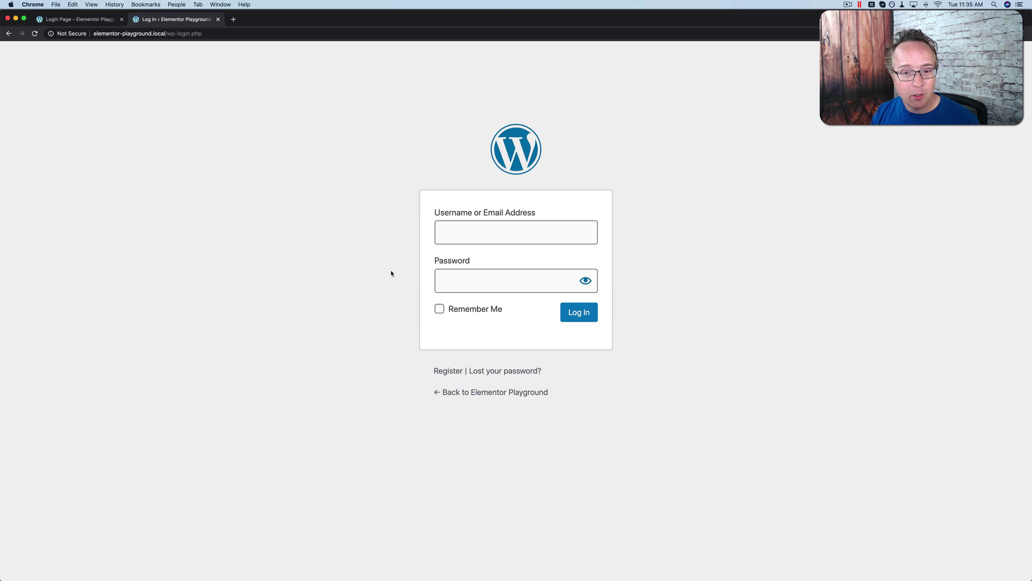
Step: Switch to the browser tab showing the finished custom Elementor login page
left_click(88, 24)
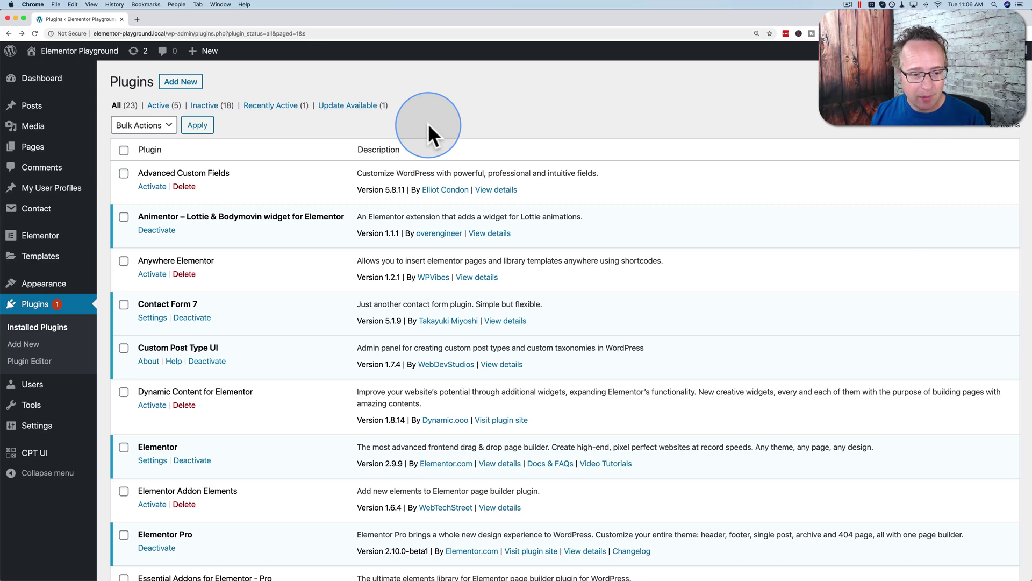
Step: Add a new page titled 'Login Page' and open it in the Elementor editor
scroll(428, 123, "down", 5)
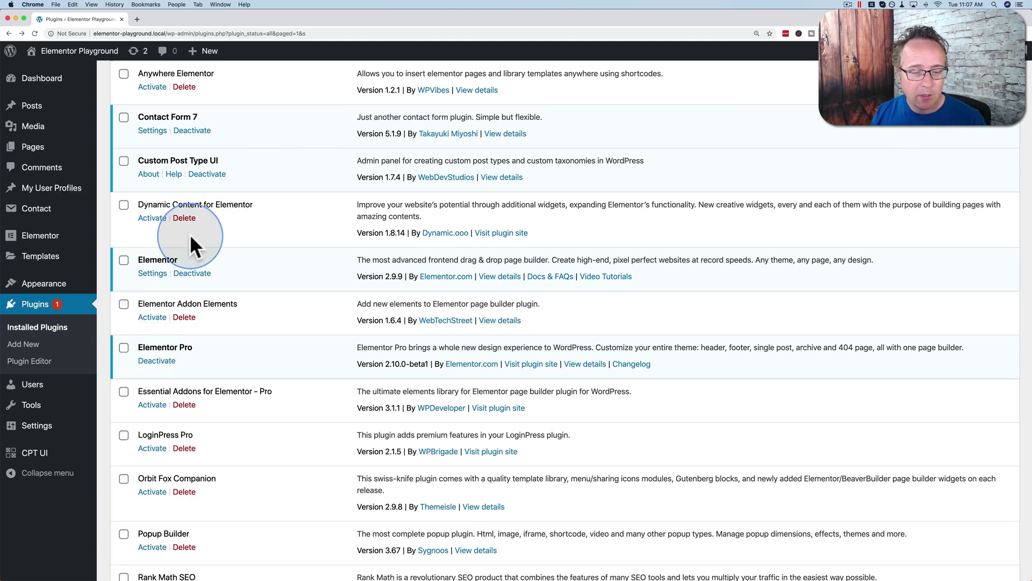
mouse_move(88, 220)
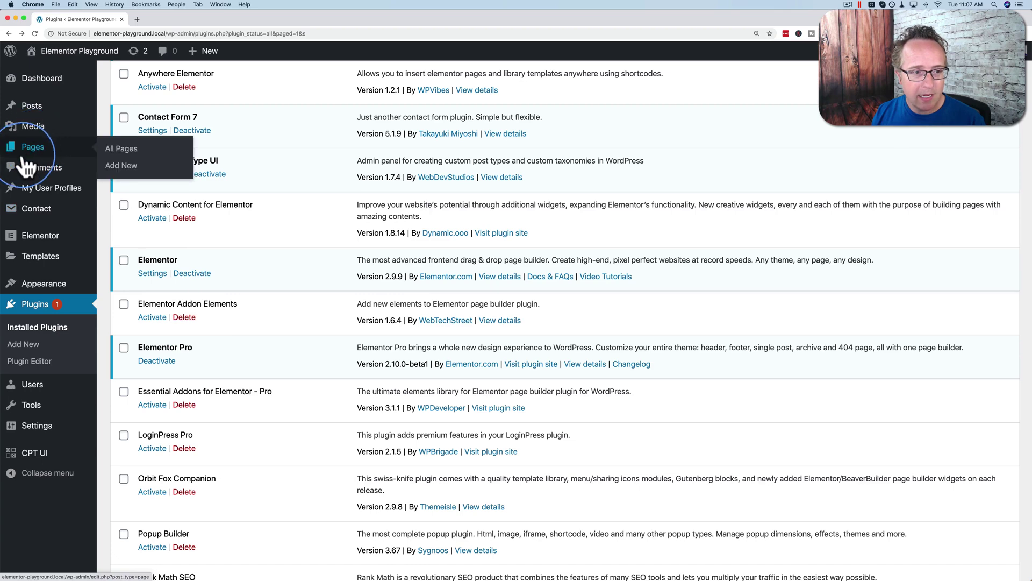
left_click(119, 171)
left_click(246, 199)
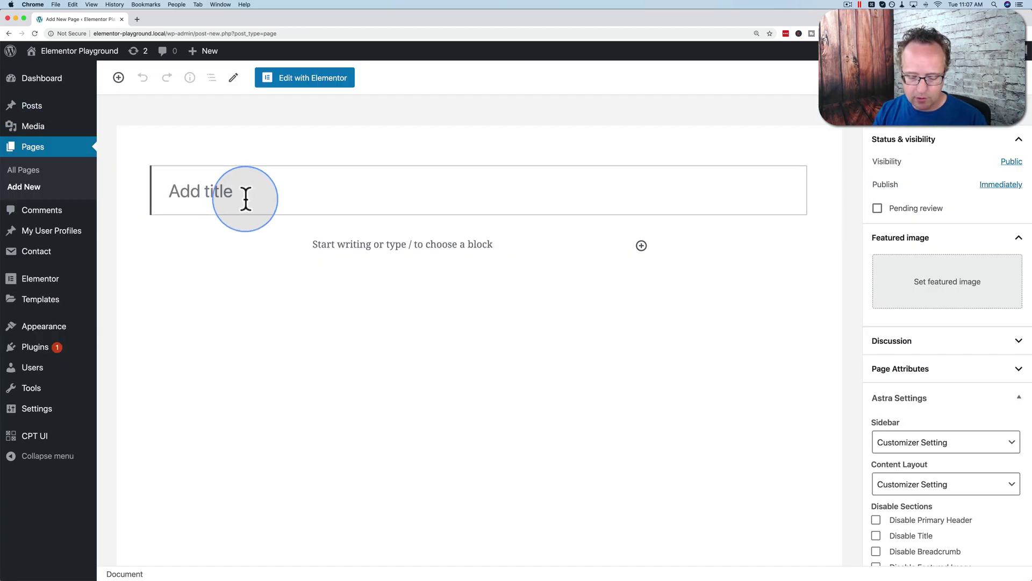
type("Login Page")
left_click(323, 79)
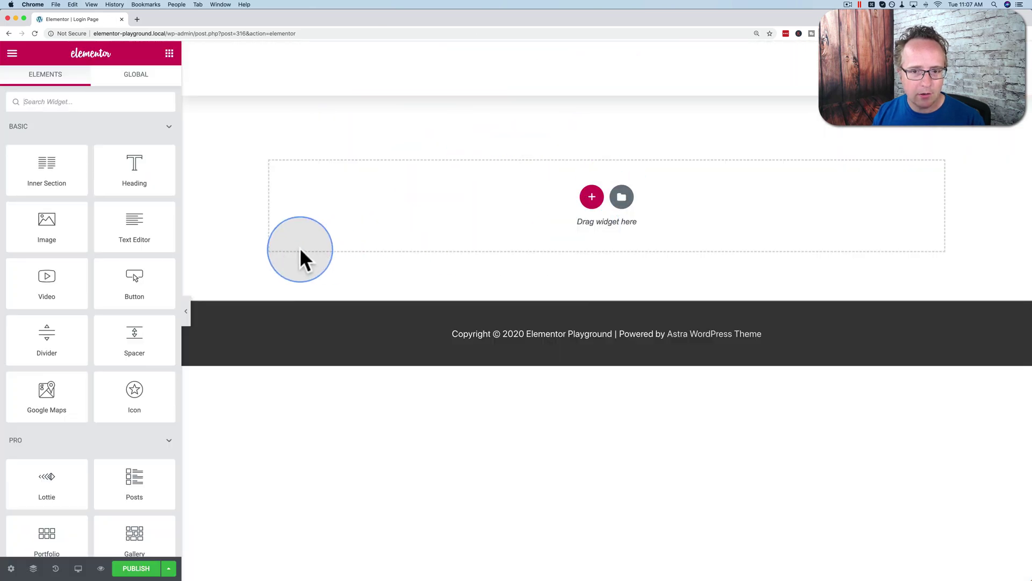
Step: In page settings, set the Page Layout to Elementor Canvas with no header or footer
left_click(11, 568)
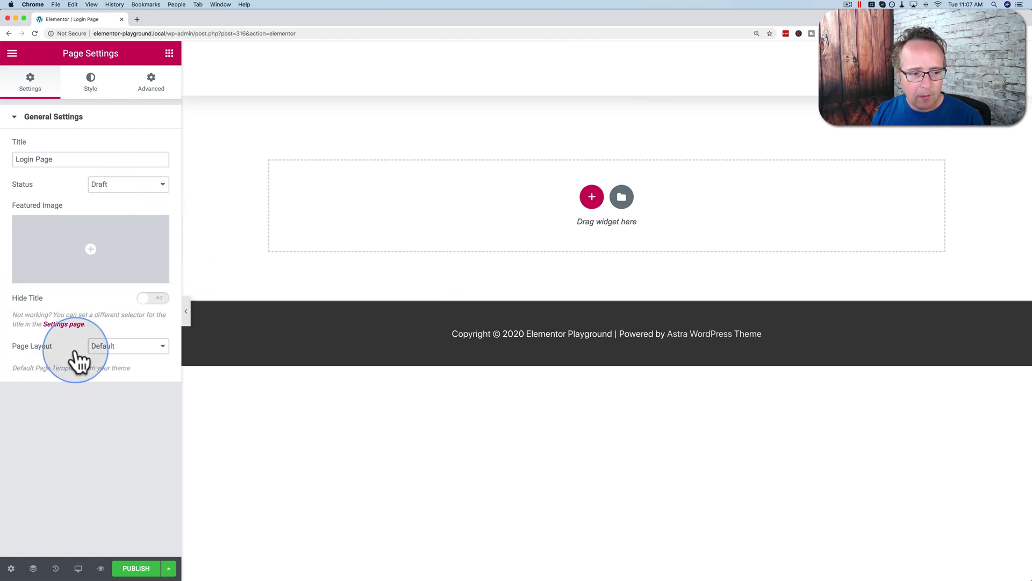
left_click(124, 348)
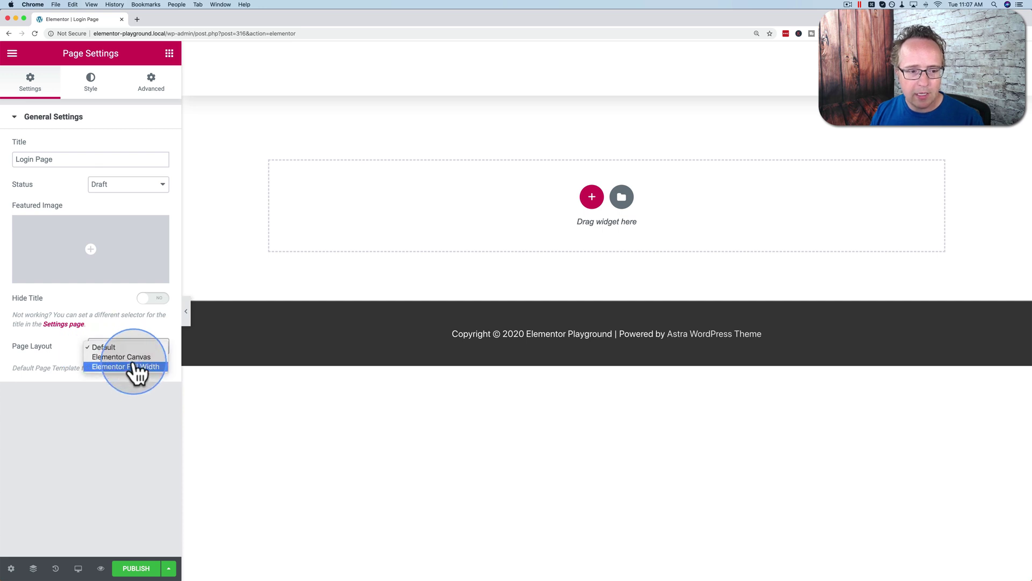
left_click(132, 358)
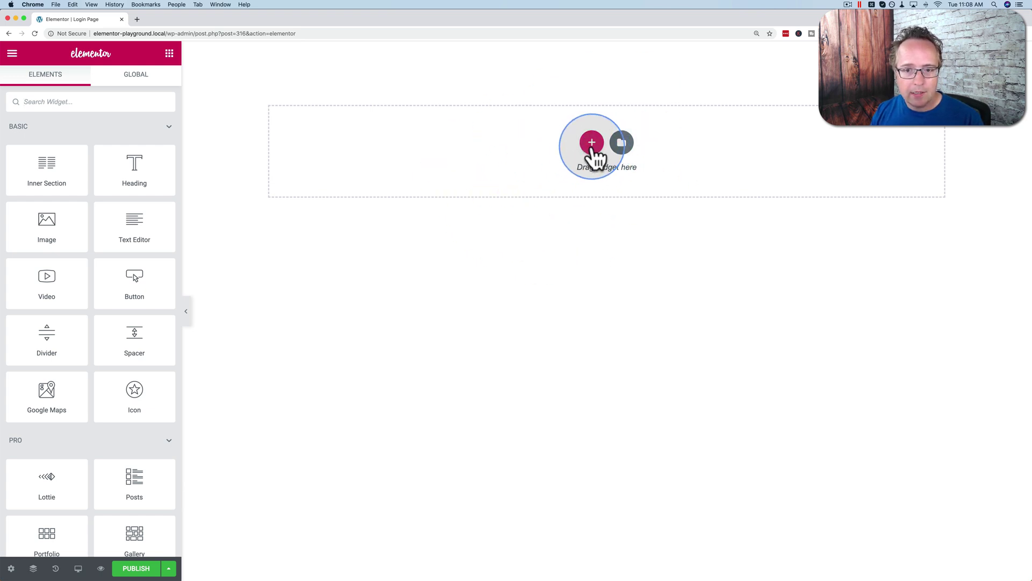
Step: Insert a four-column section and set its Height to Fit To Screen
left_click(592, 146)
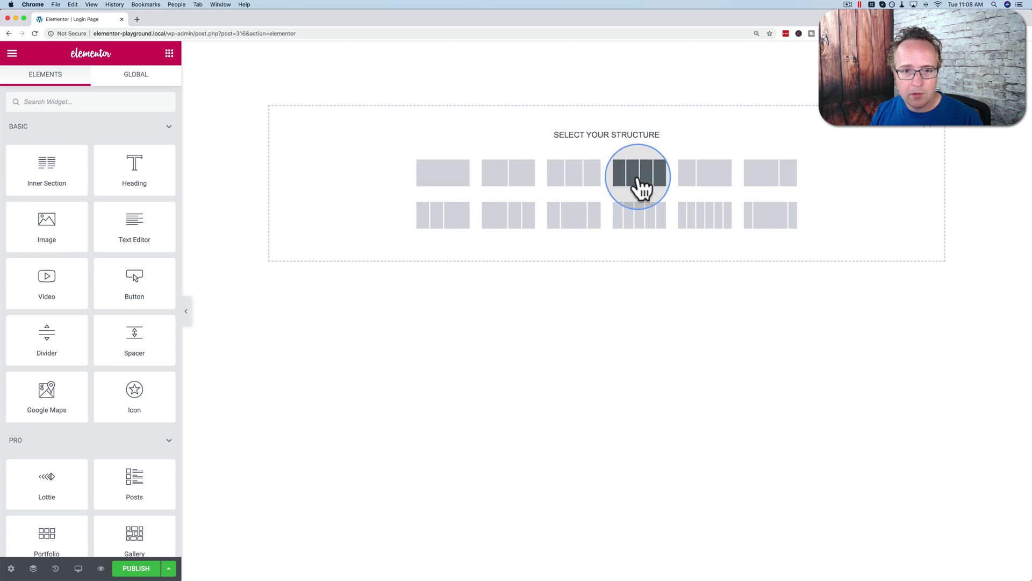
left_click(643, 187)
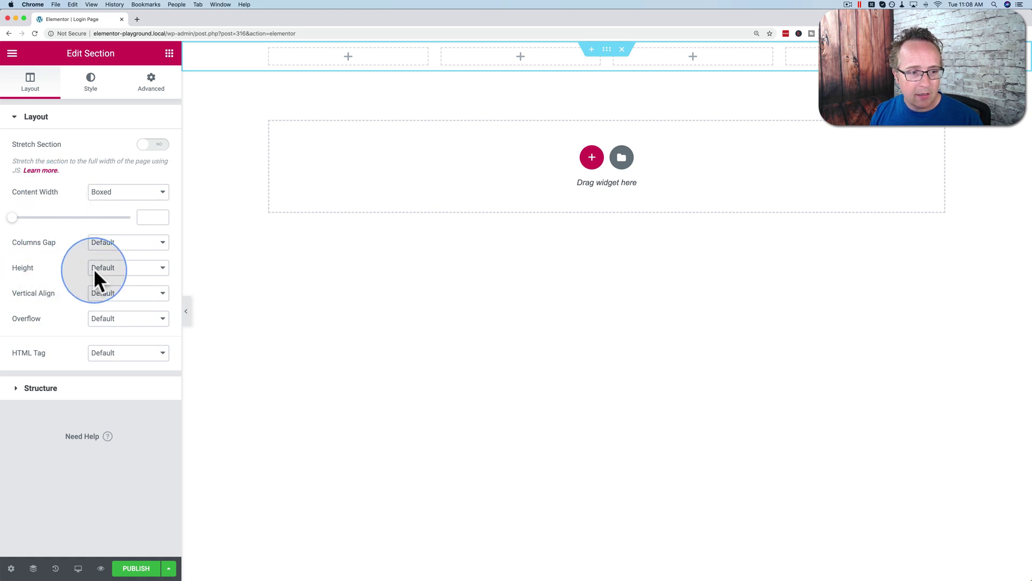
left_click(109, 269)
left_click(119, 278)
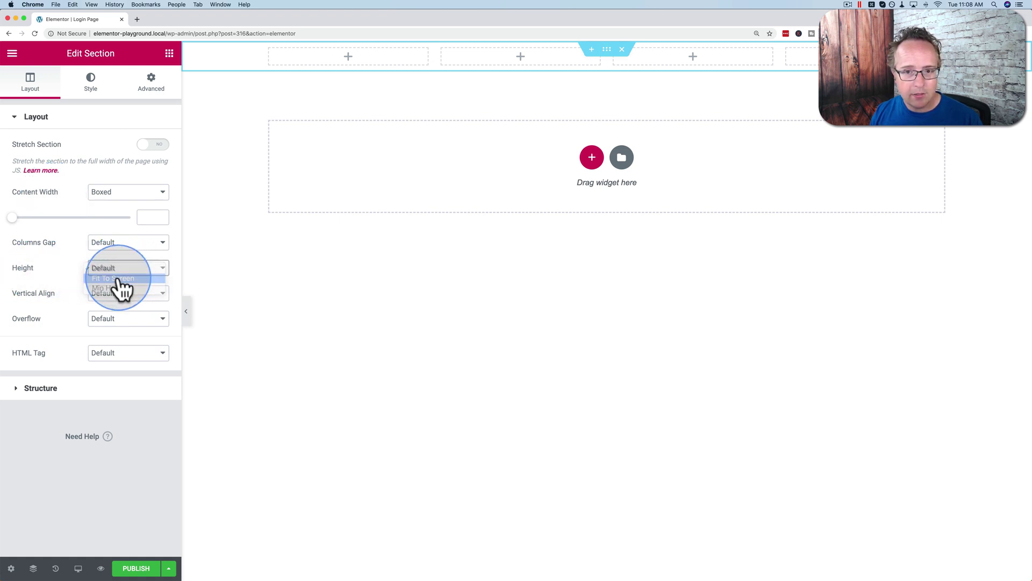
left_click(331, 246)
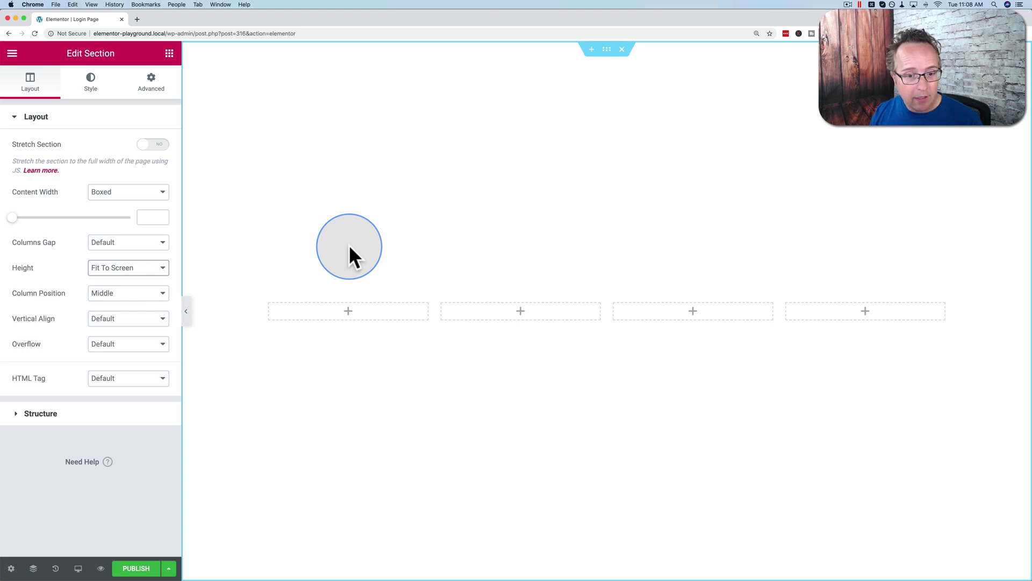
Step: Give the second column a Classic background in golden yellow (#F4B600)
left_click(473, 317)
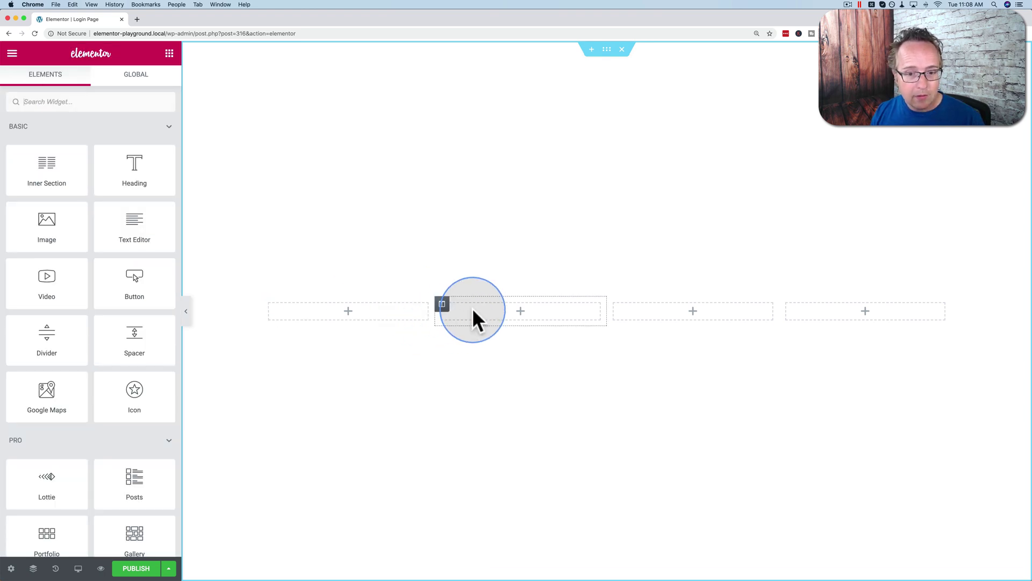
left_click(442, 305)
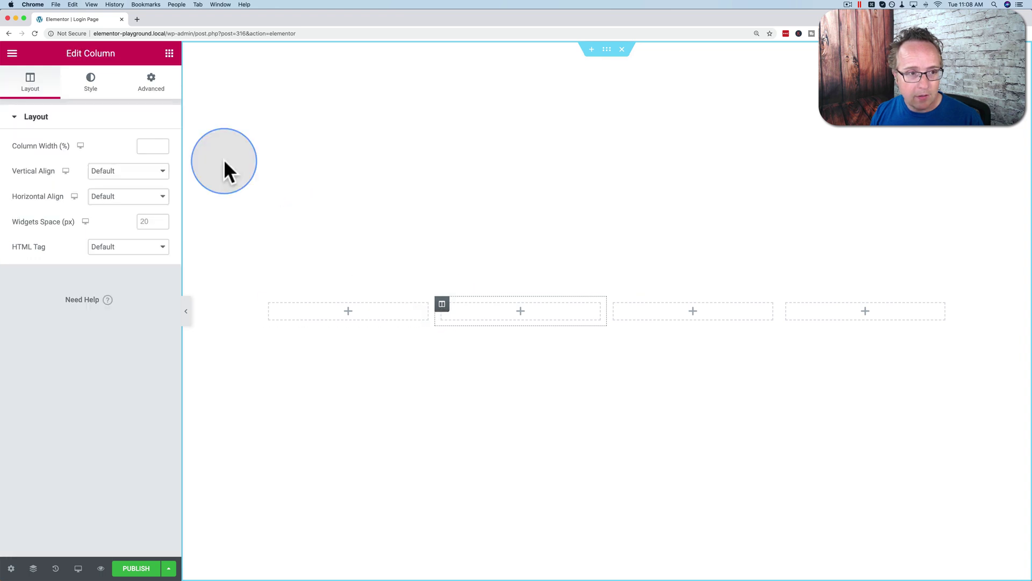
left_click(92, 83)
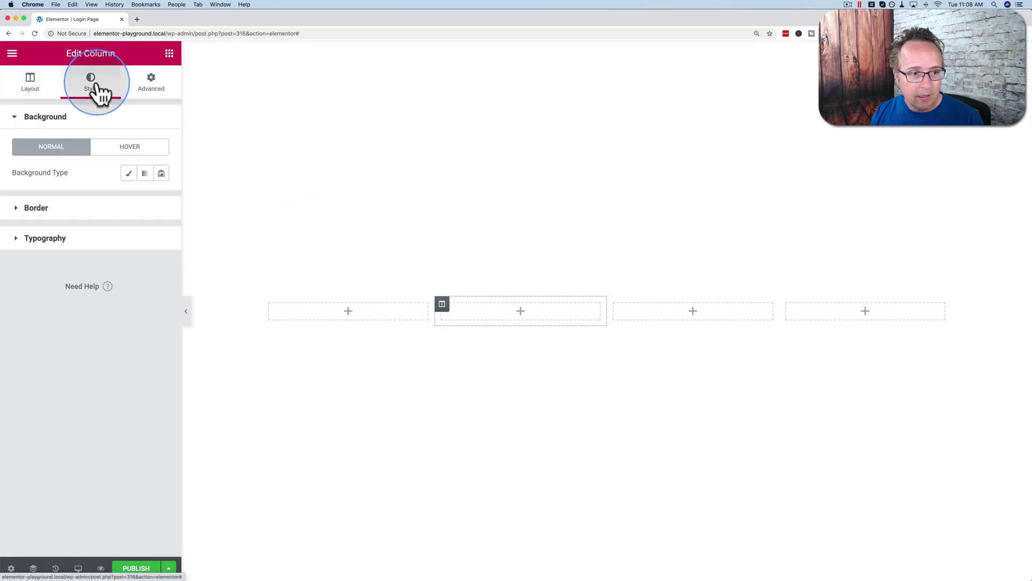
left_click(129, 173)
left_click(143, 200)
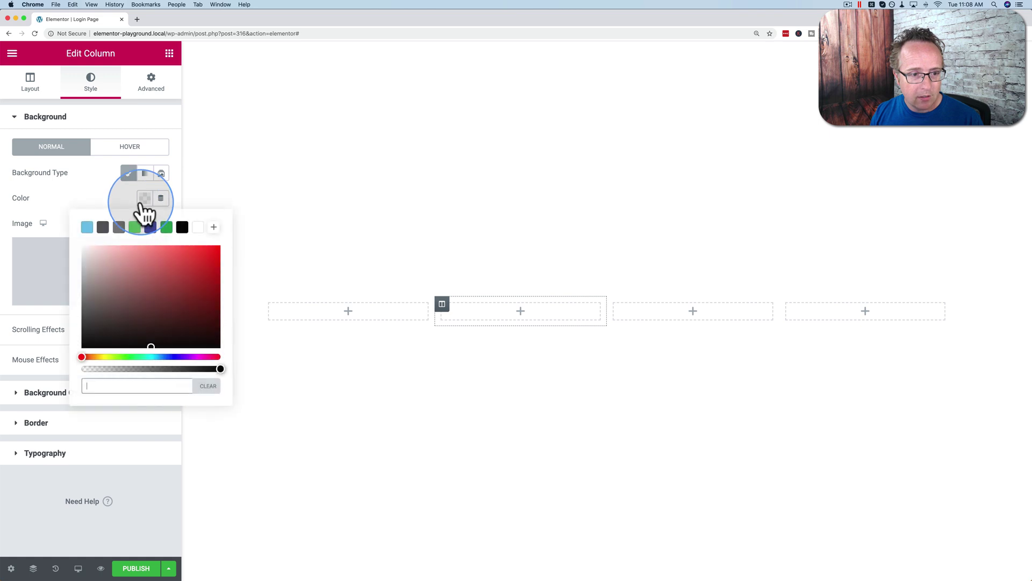
left_click_drag(131, 357, 93, 357)
left_click_drag(156, 326, 230, 238)
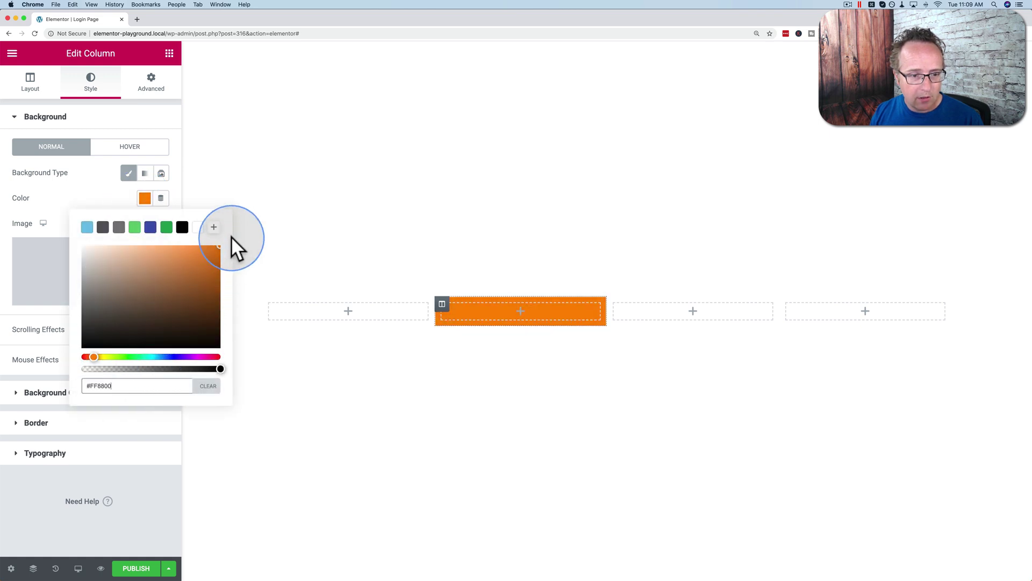
left_click_drag(88, 357, 99, 359)
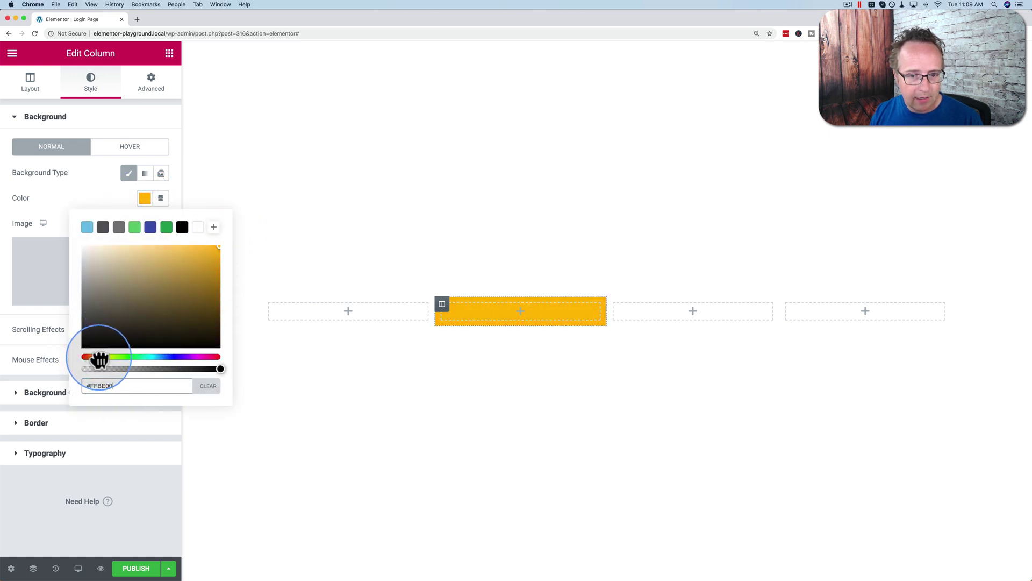
left_click_drag(203, 251, 223, 259)
left_click(146, 209)
Step: Search the widgets for 'login' and place the Login widget in the third column
left_click(666, 324)
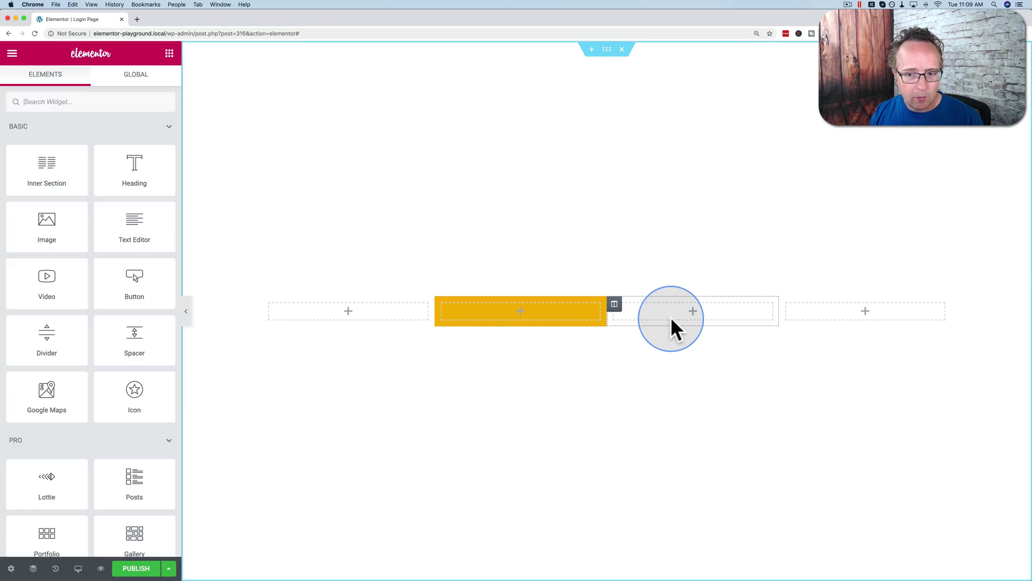
left_click(96, 100)
type("login")
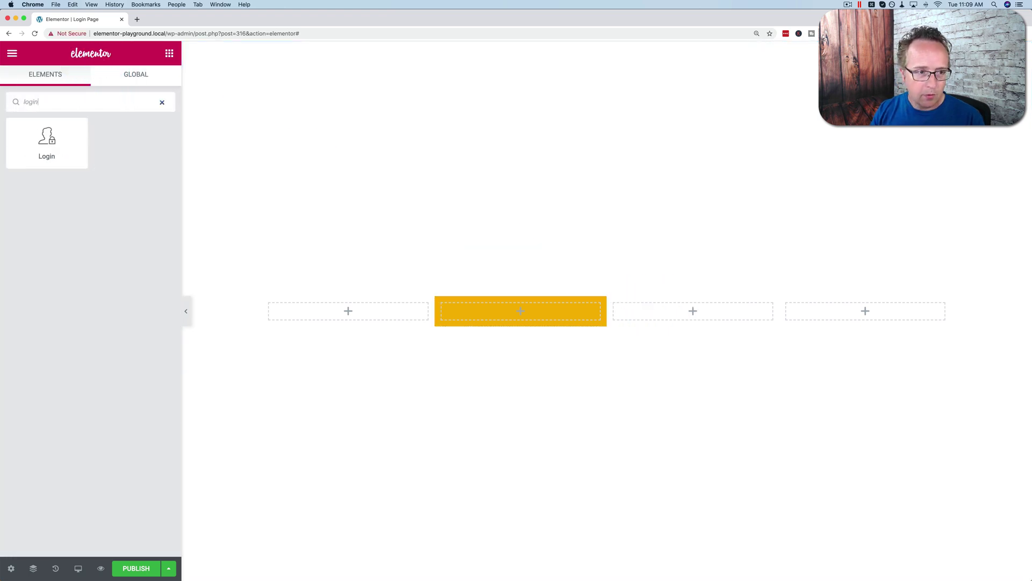
left_click_drag(54, 144, 656, 304)
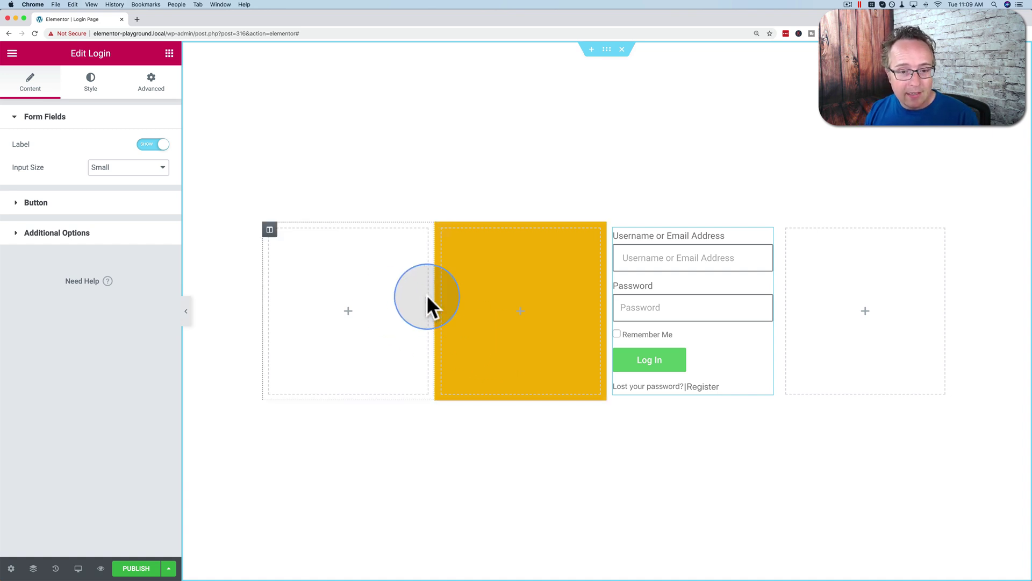
Step: Resize the columns: narrow the first and fourth, widening the yellow and login columns
left_click_drag(432, 296, 331, 295)
left_click_drag(779, 294, 882, 301)
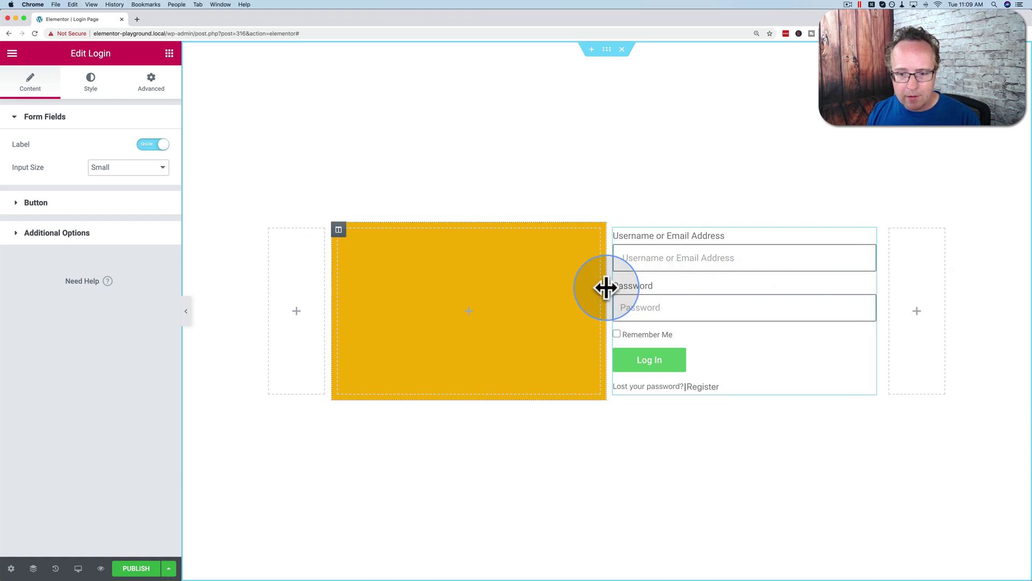
left_click_drag(606, 285, 651, 286)
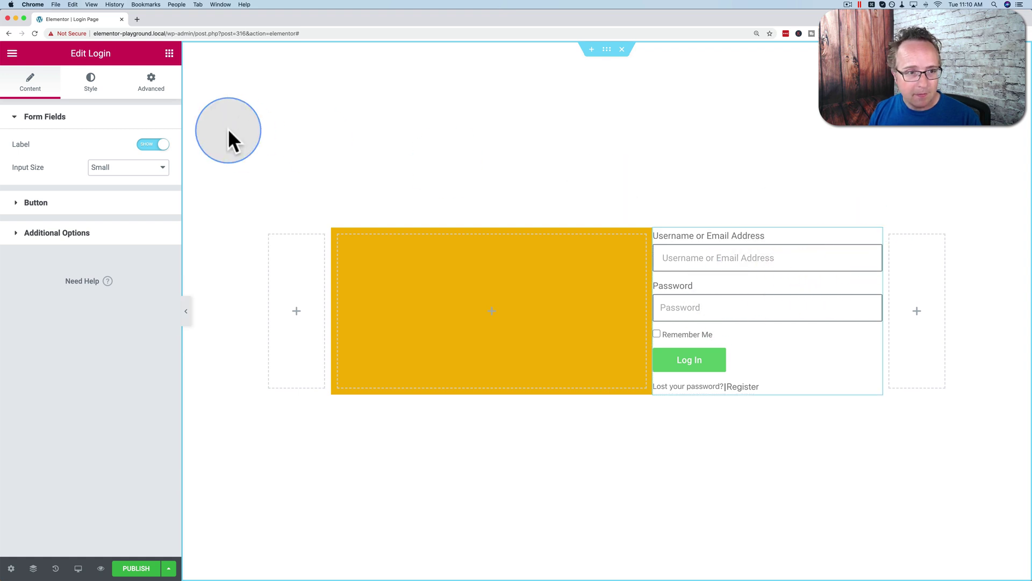
Step: Try adjusting the login form's linked padding, then return it to 0
left_click(153, 85)
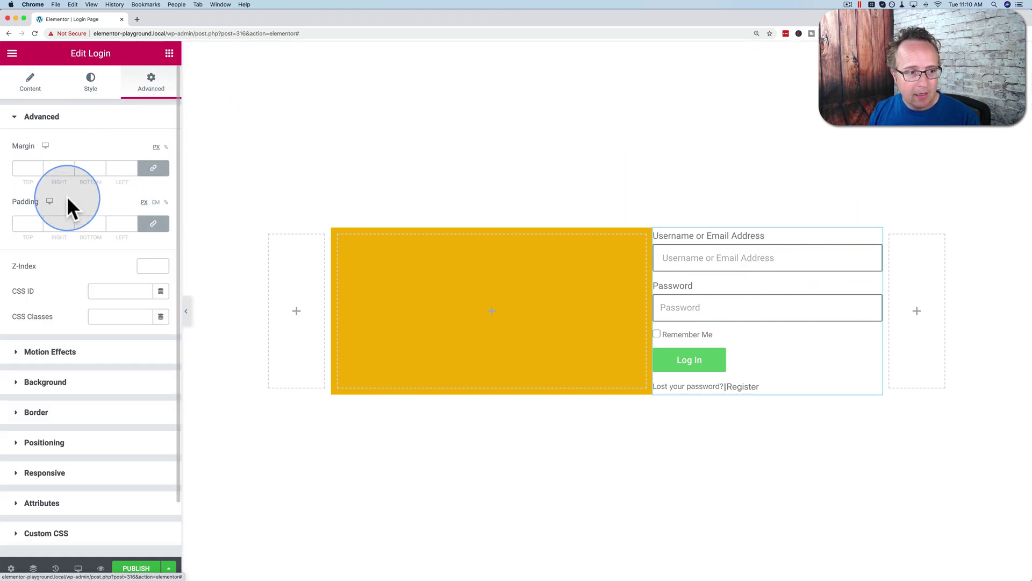
left_click(155, 226)
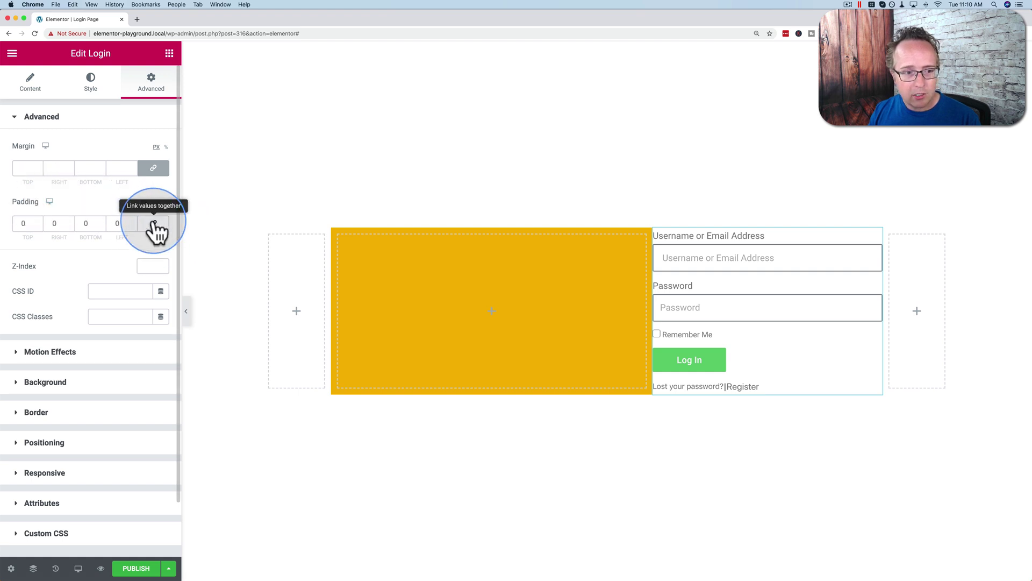
left_click(154, 223)
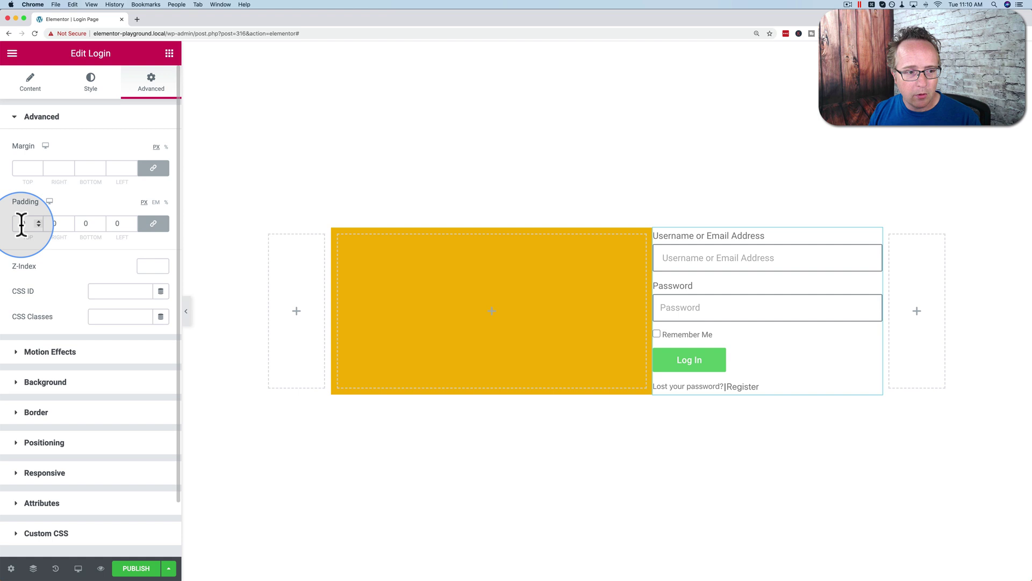
left_click(39, 221)
left_click(38, 221)
left_click(39, 221)
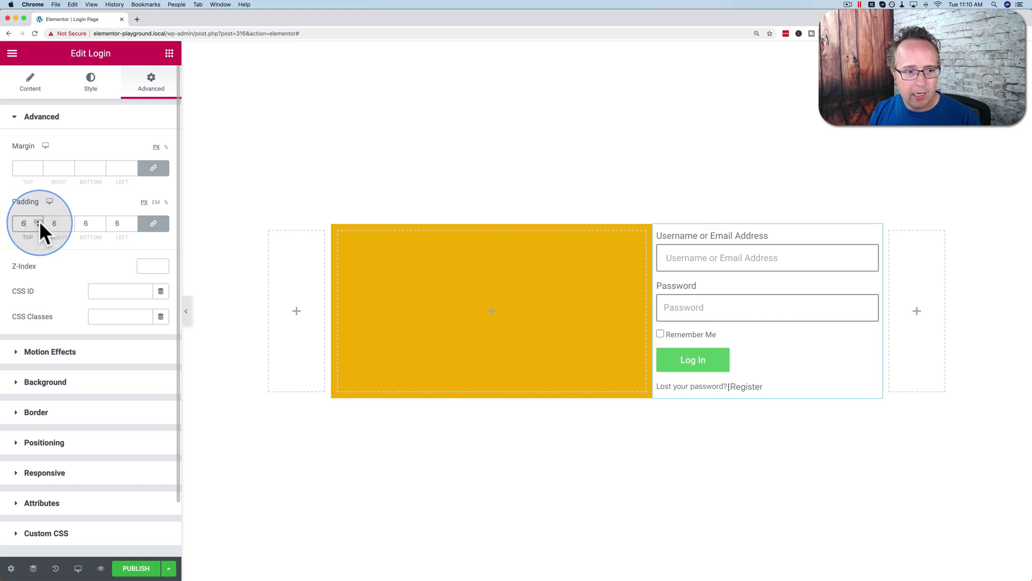
left_click(39, 226)
left_click(39, 226)
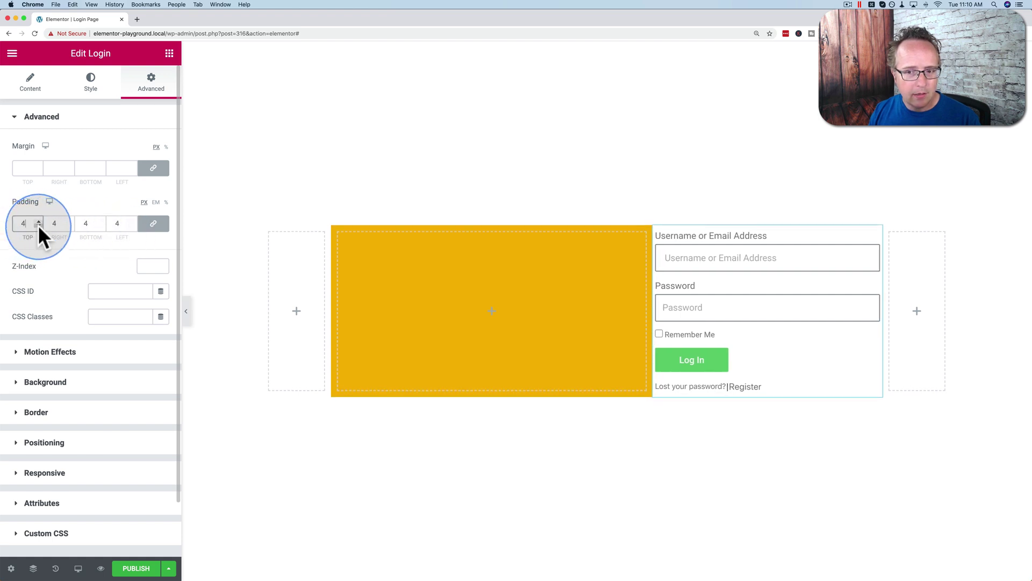
left_click(39, 226)
left_click(39, 226)
left_click(38, 226)
left_click(39, 226)
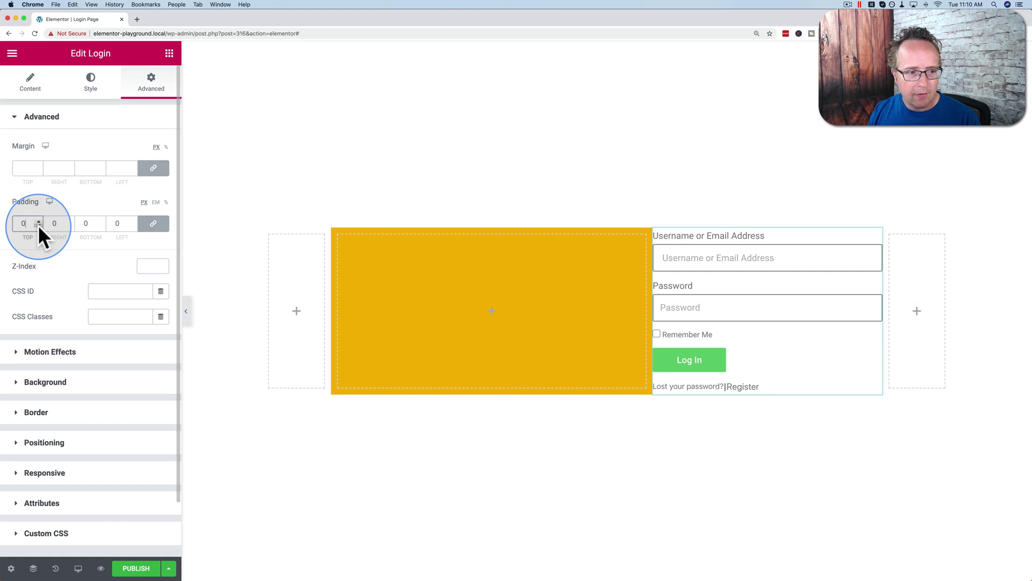
Step: Unlink the padding and set top 75, bottom 75, right 20 and left 20
left_click(154, 224)
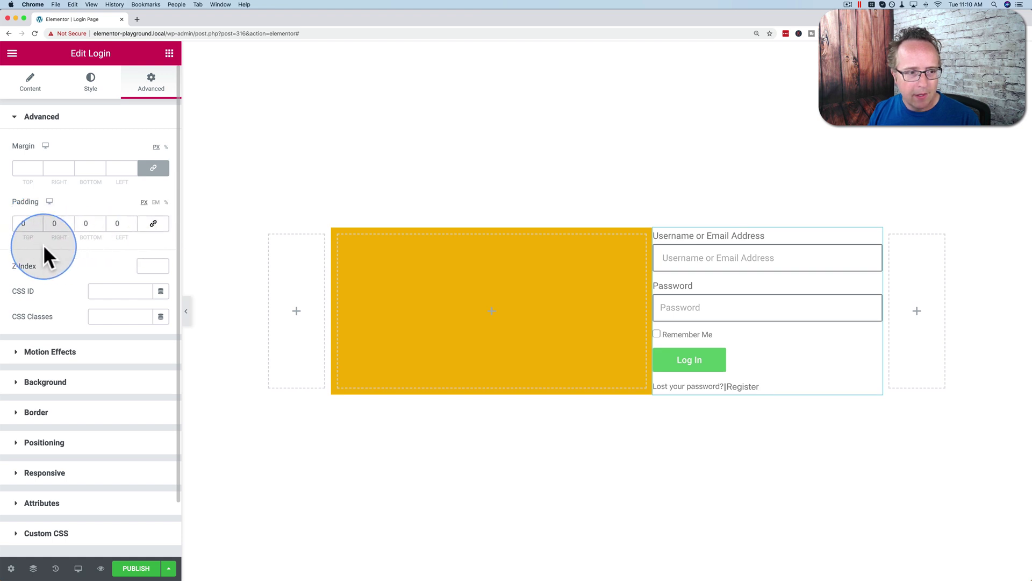
left_click(30, 224)
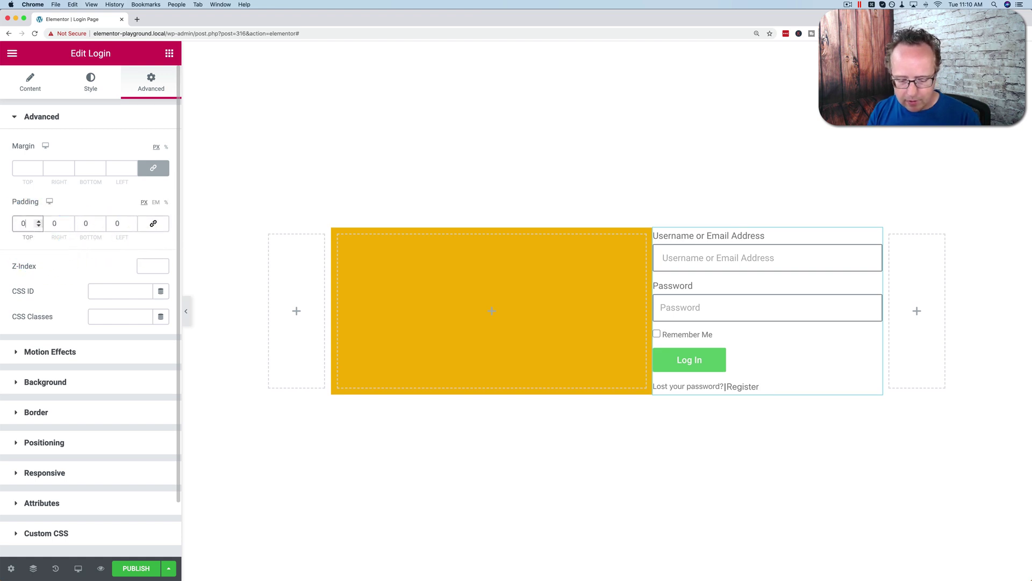
type("76")
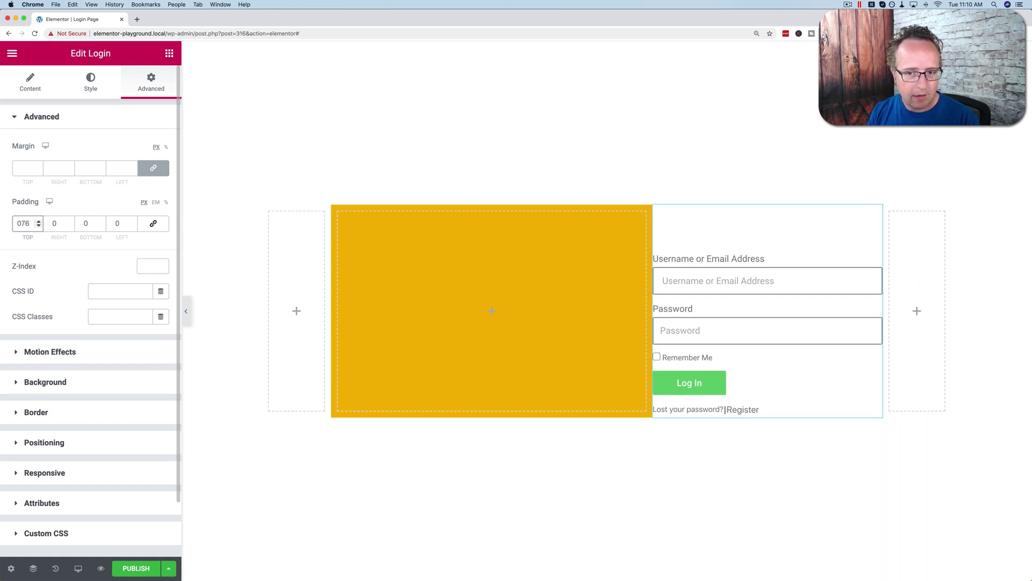
key("BackSpace")
type("5")
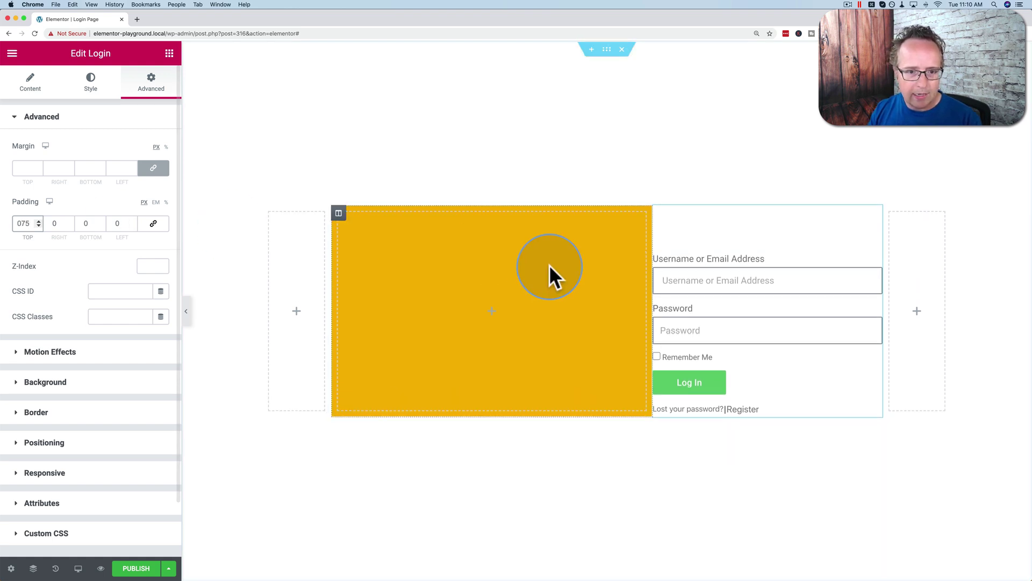
left_click(17, 223)
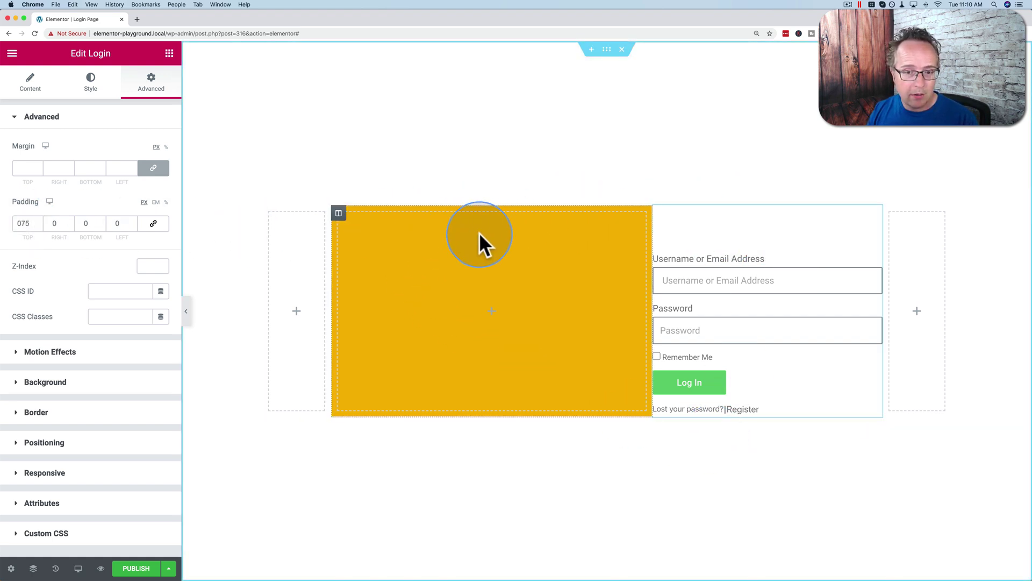
left_click(90, 223)
type("75")
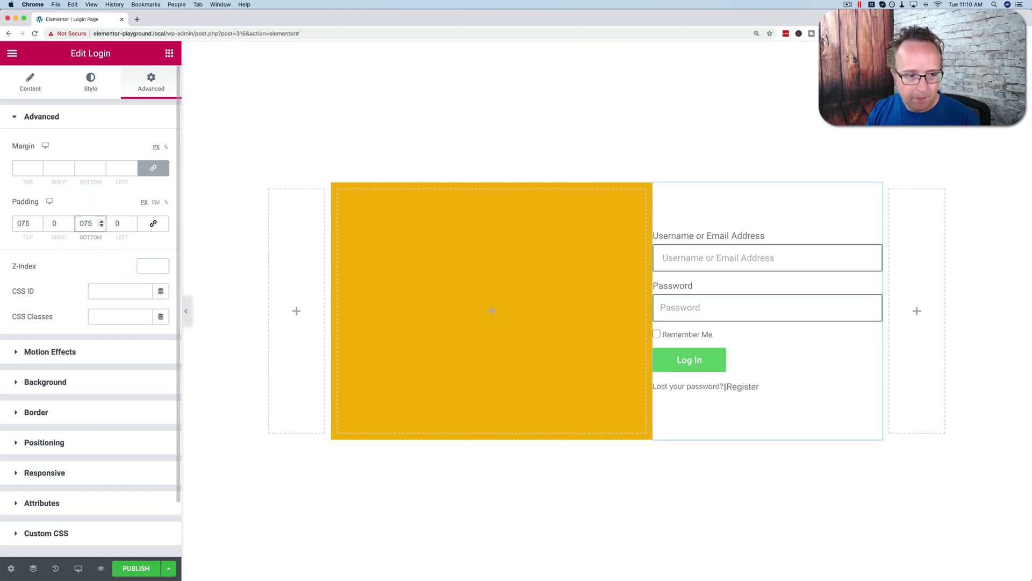
double_click(54, 223)
type("20")
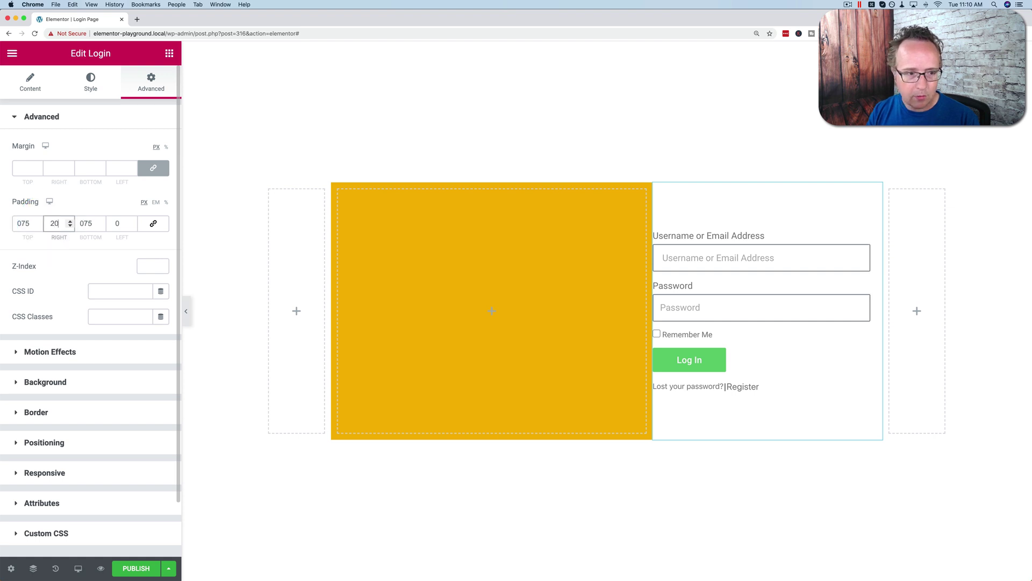
left_click(123, 223)
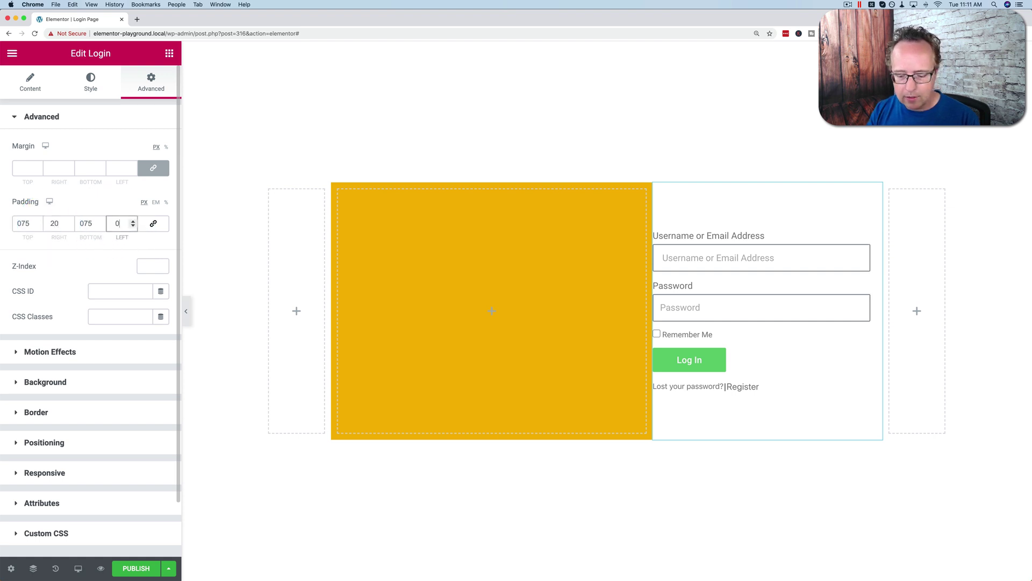
type("20")
left_click(238, 224)
Step: Drag the column divider to widen the login column, giving widths of 42.7% and 37.3%
left_click(702, 229)
left_click(805, 209)
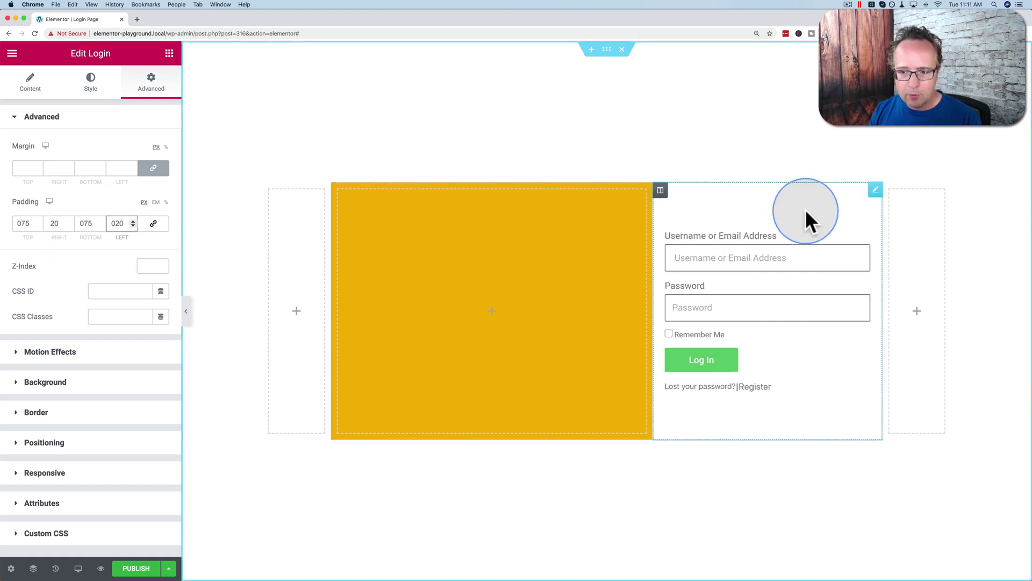
left_click_drag(660, 280, 626, 265)
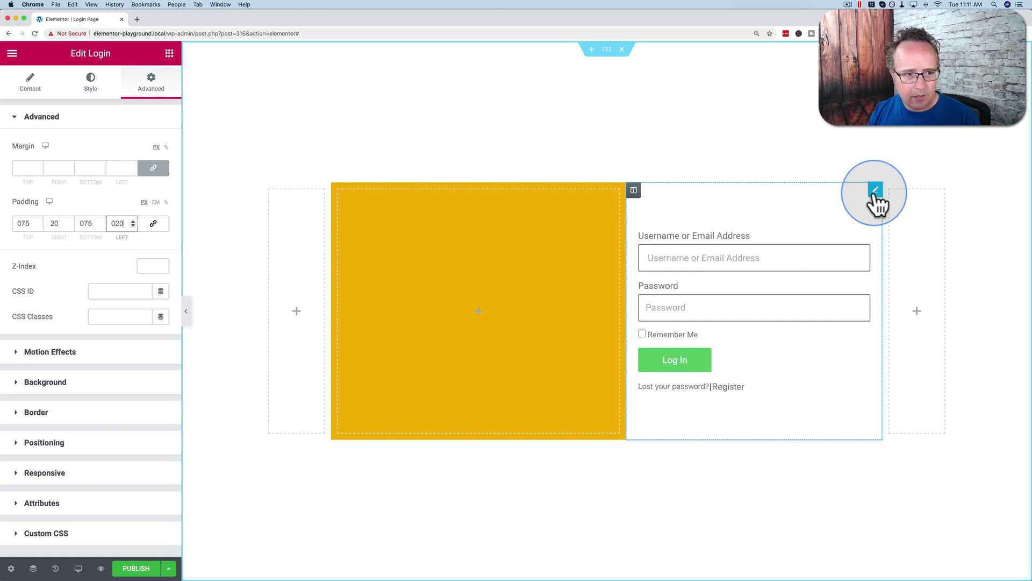
Step: Set the login input fields' background colour to #F5F5F5
left_click(93, 84)
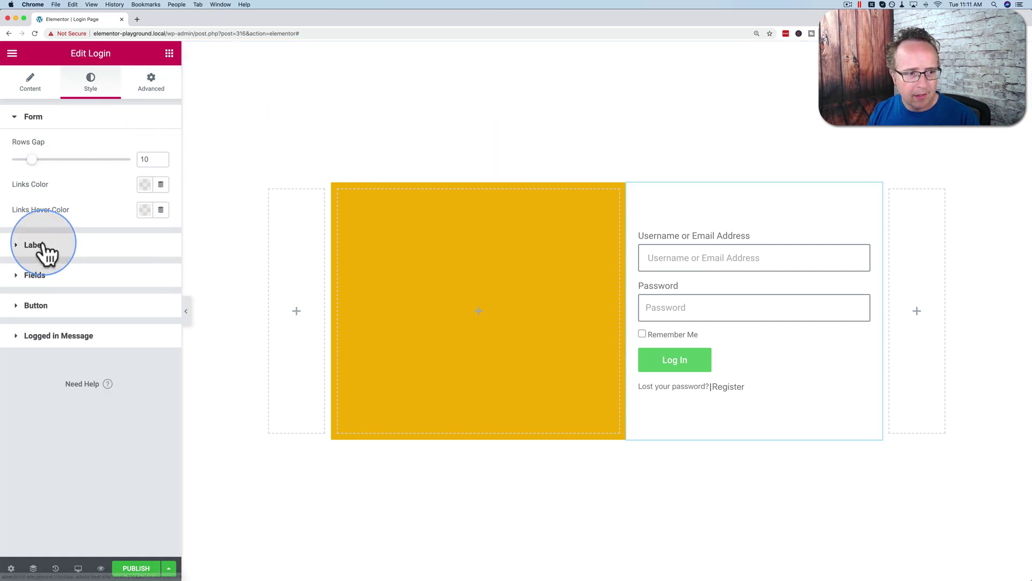
left_click(36, 275)
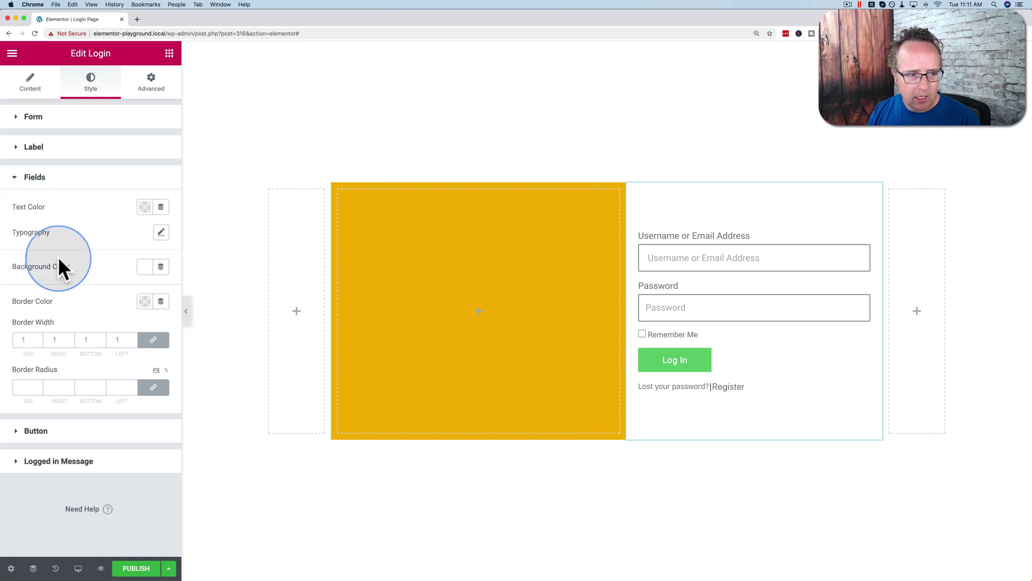
left_click(144, 267)
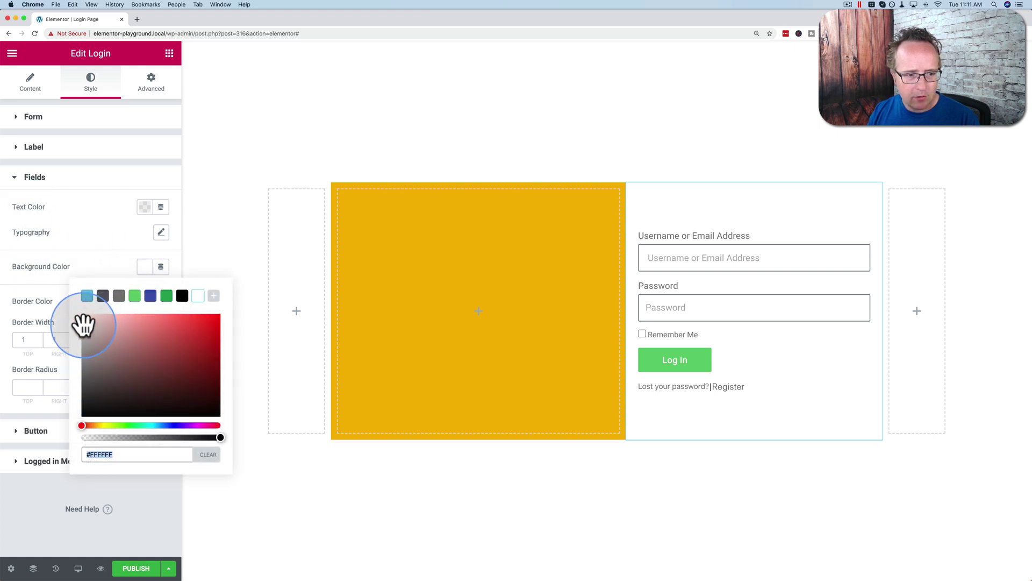
type("#F5F5F5")
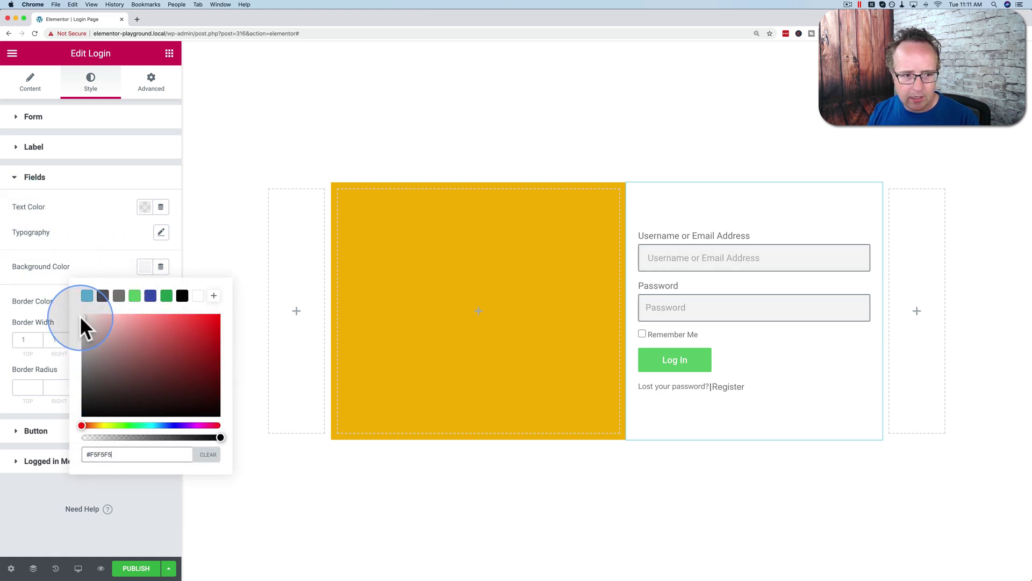
left_click(144, 269)
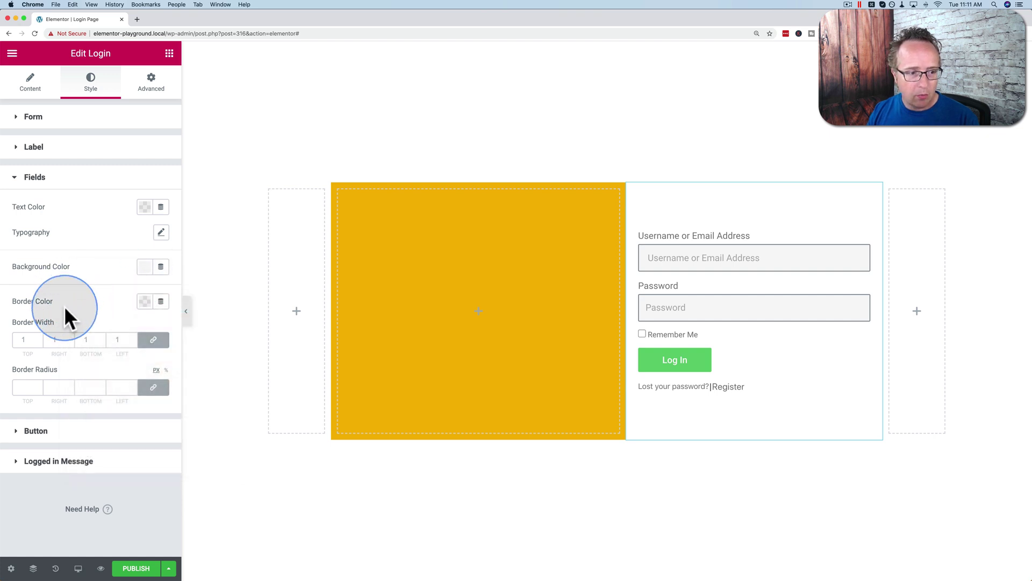
Step: Give the input fields a 1 px border radius and a light grey #E5E5E5 border colour
left_click(26, 386)
type("1")
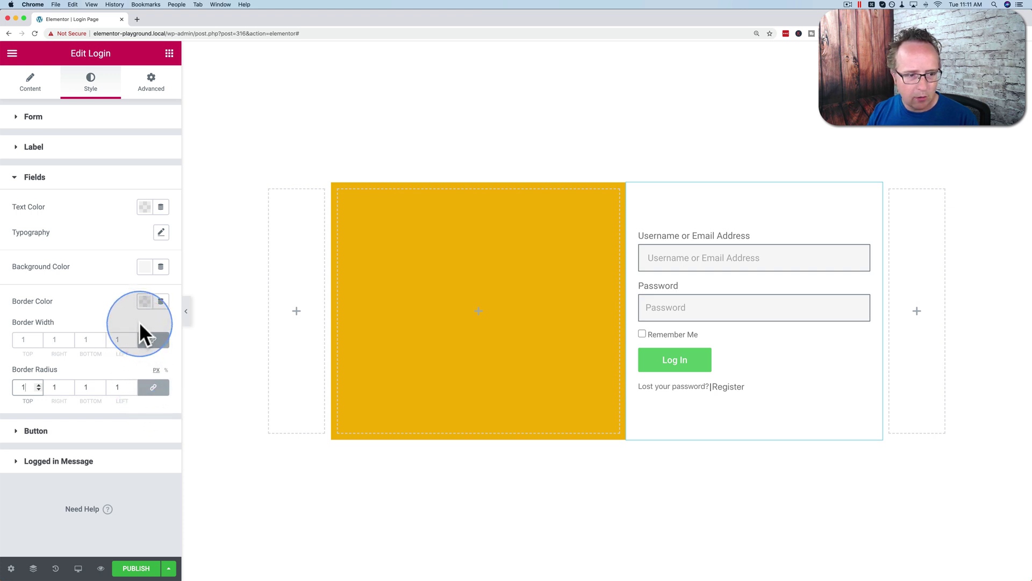
right_click(145, 302)
left_click(144, 301)
left_click(144, 302)
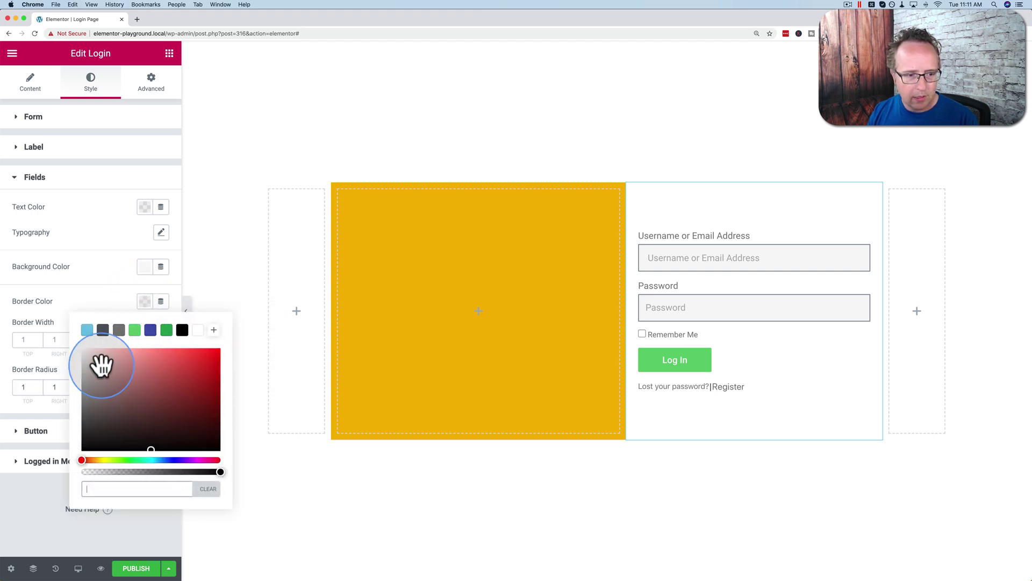
left_click_drag(83, 367, 78, 360)
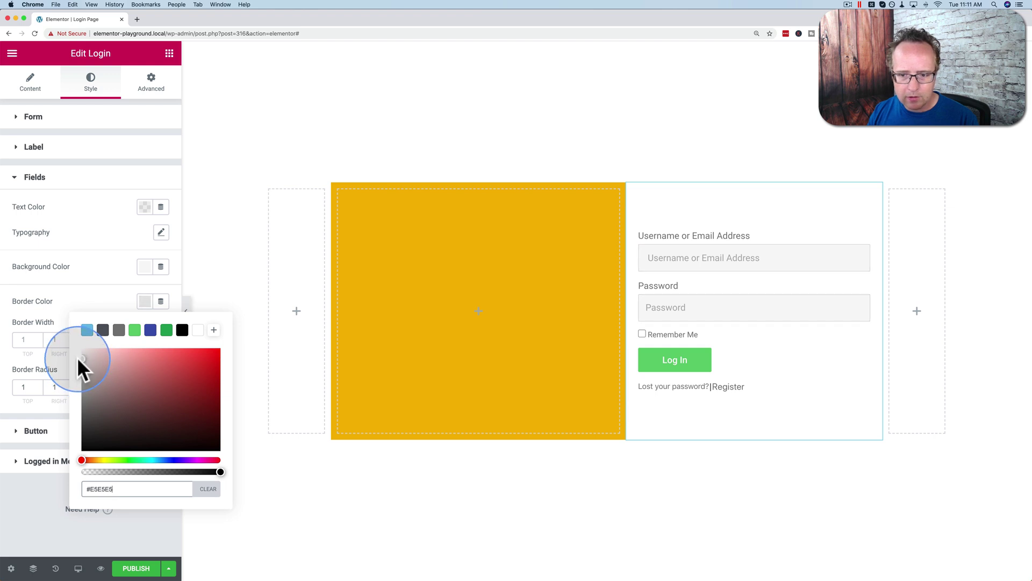
Step: Hide the field labels on the login form
left_click(150, 227)
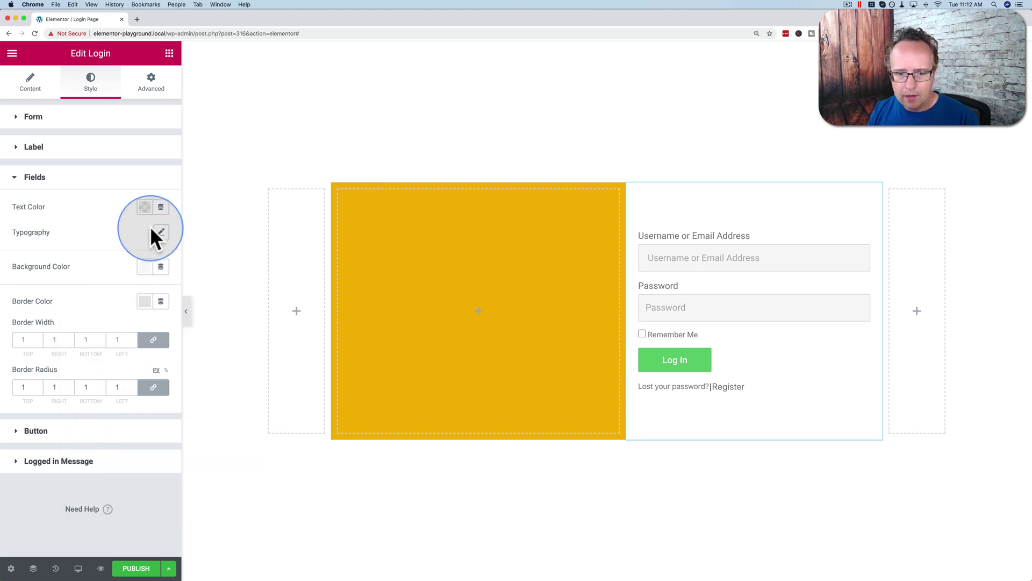
left_click(32, 91)
left_click(160, 145)
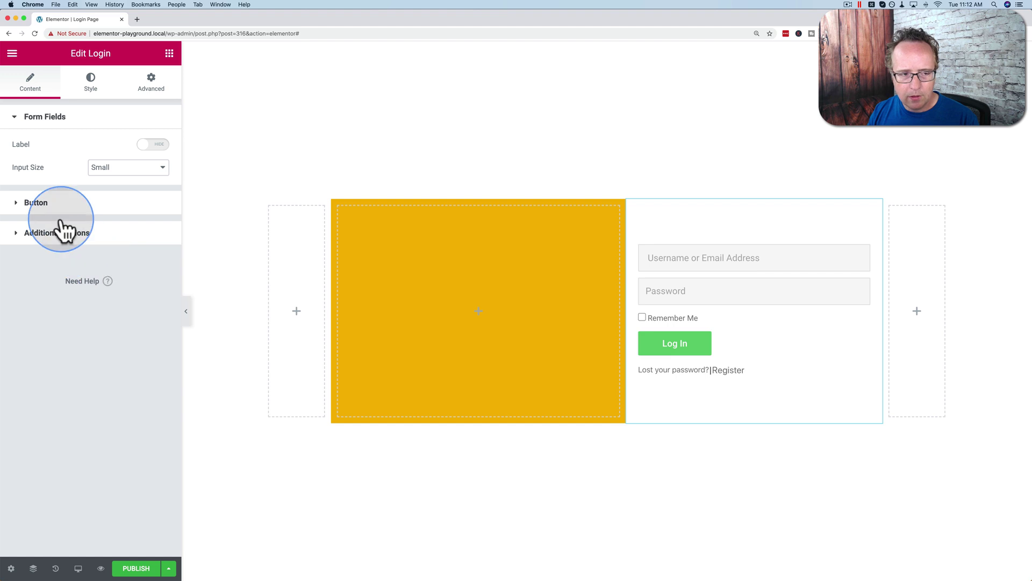
Step: Set the Log In button's background colour to the dark grey #54595F preset
left_click(92, 87)
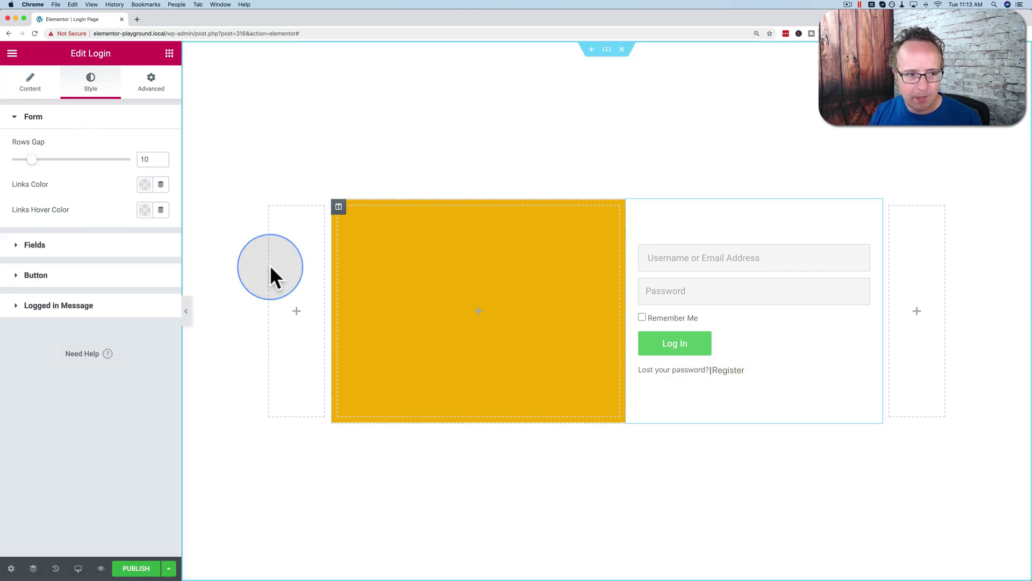
left_click(127, 276)
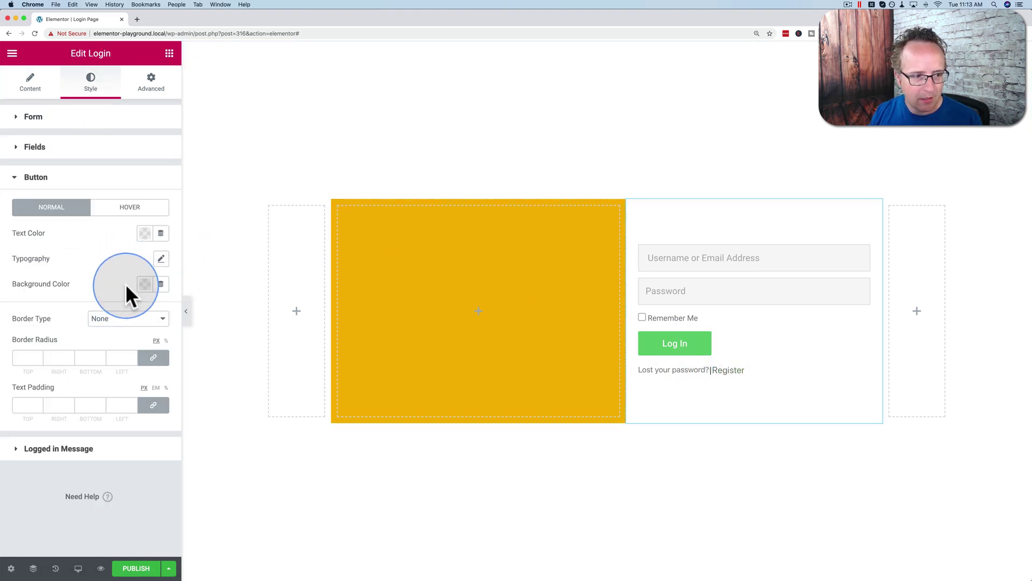
left_click(144, 284)
left_click(103, 313)
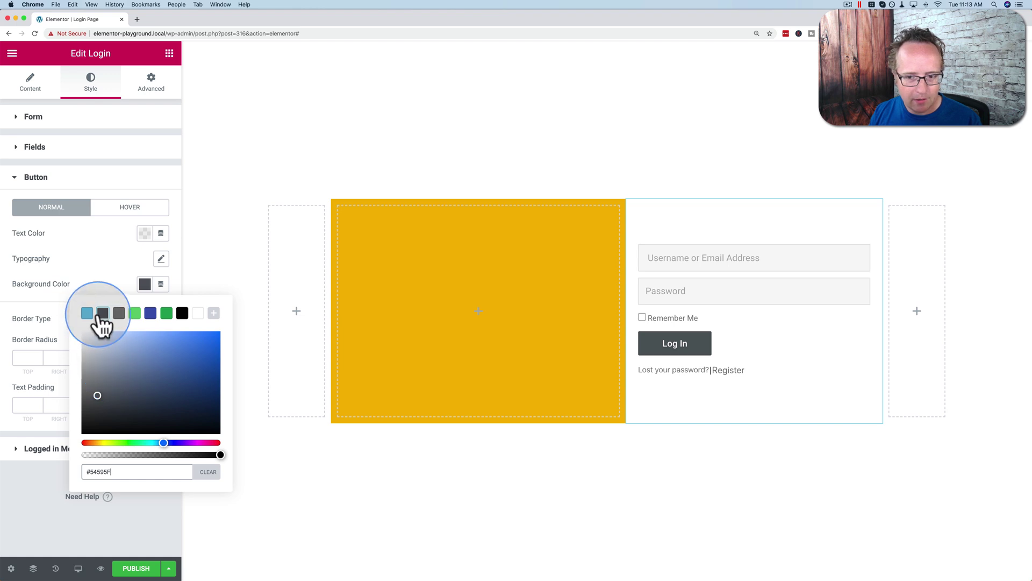
left_click(102, 314)
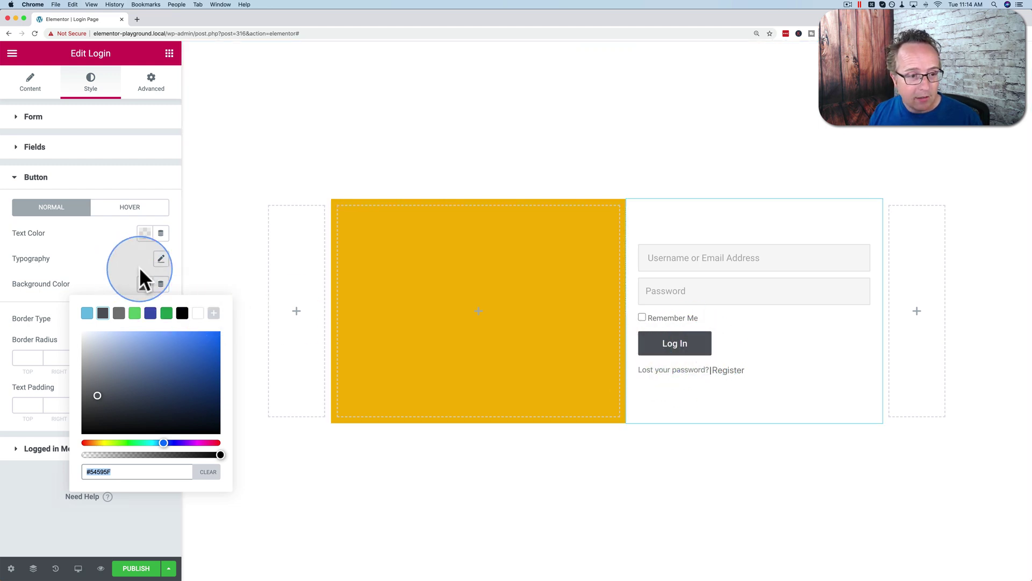
Step: Change the button text to 'Log Me In!', choose Medium size and Center alignment
left_click(102, 266)
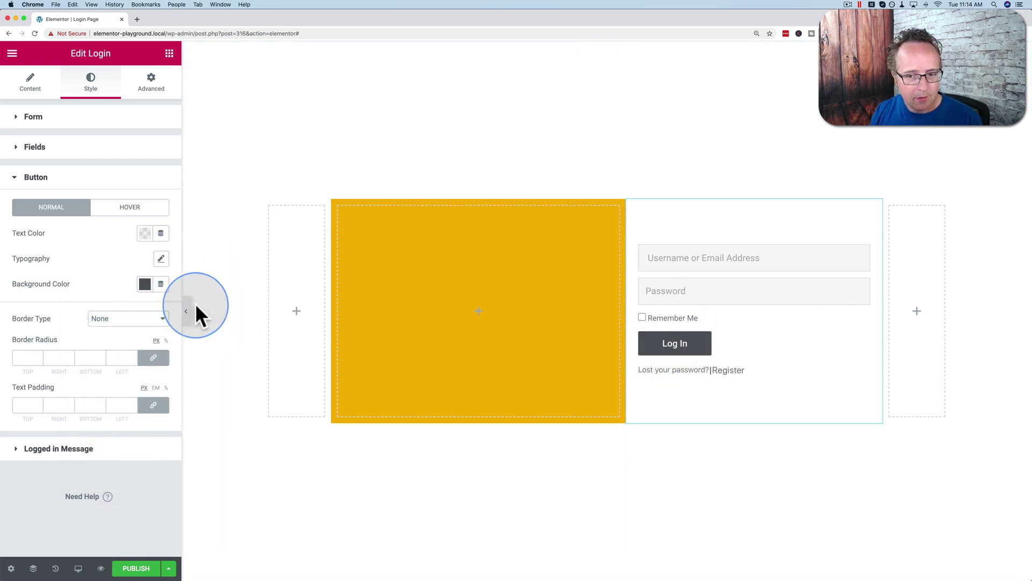
left_click(26, 87)
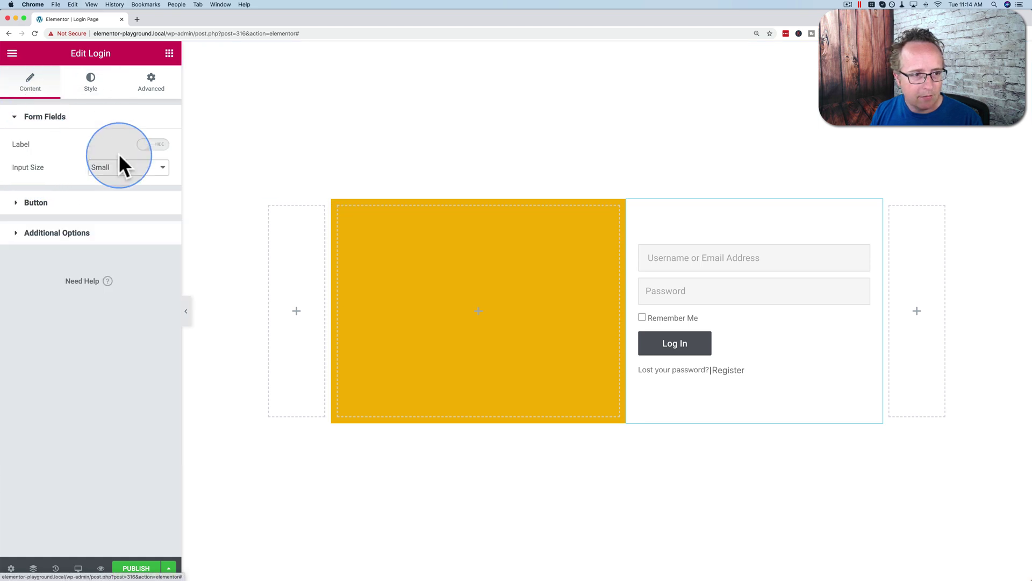
left_click(72, 207)
left_click(106, 177)
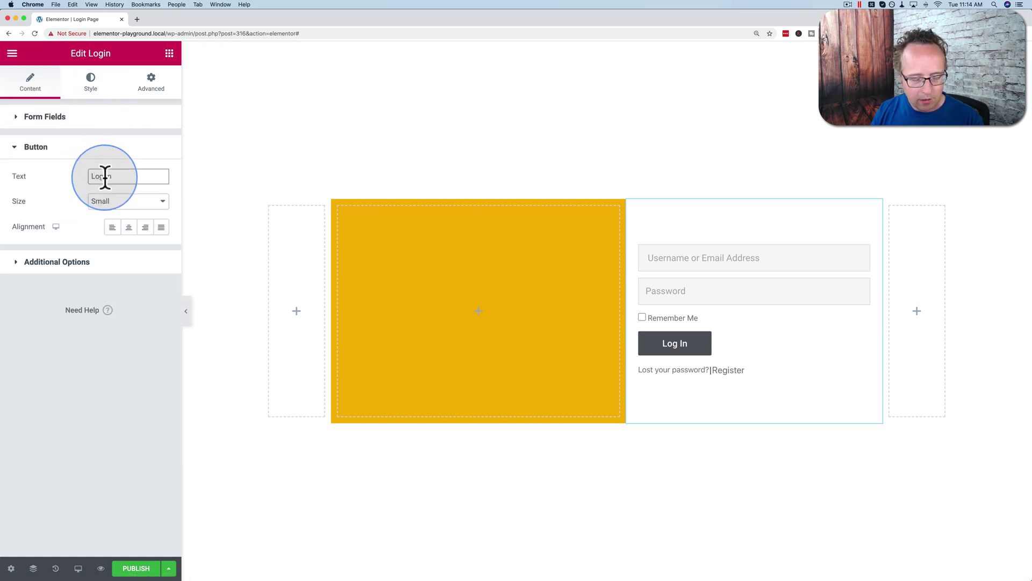
type("Me")
left_click(129, 176)
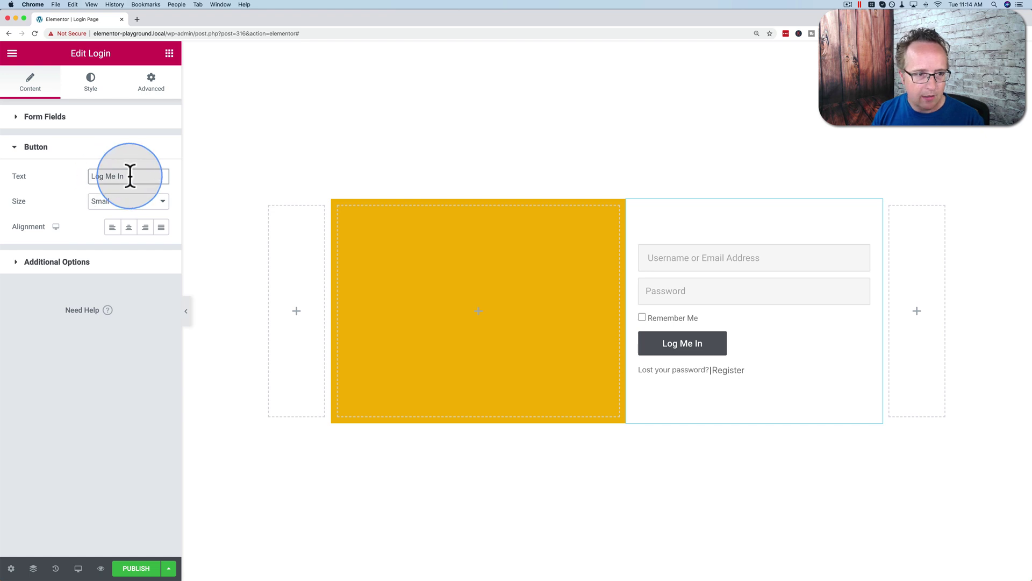
type("!")
left_click(129, 201)
left_click(146, 211)
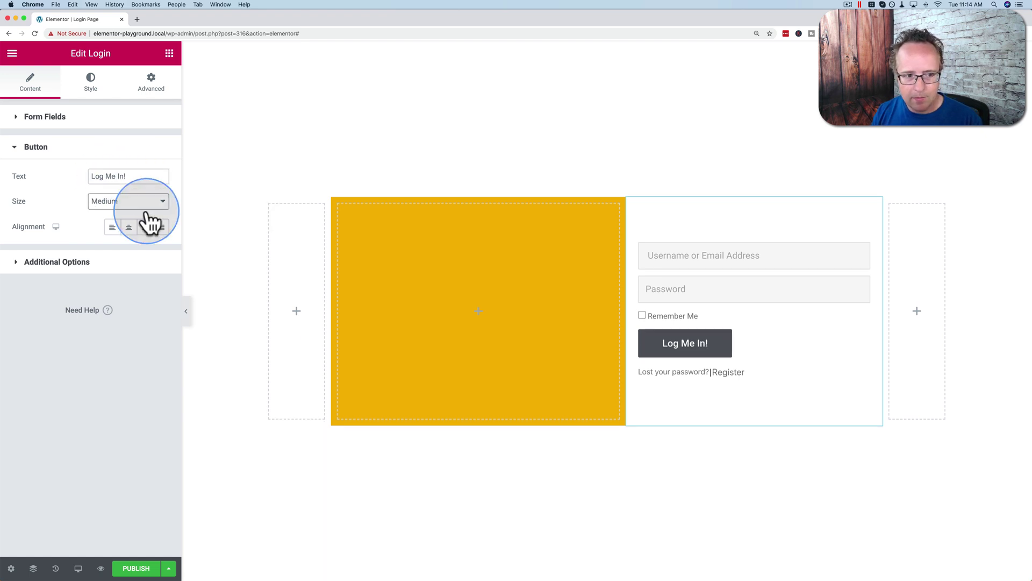
left_click(129, 227)
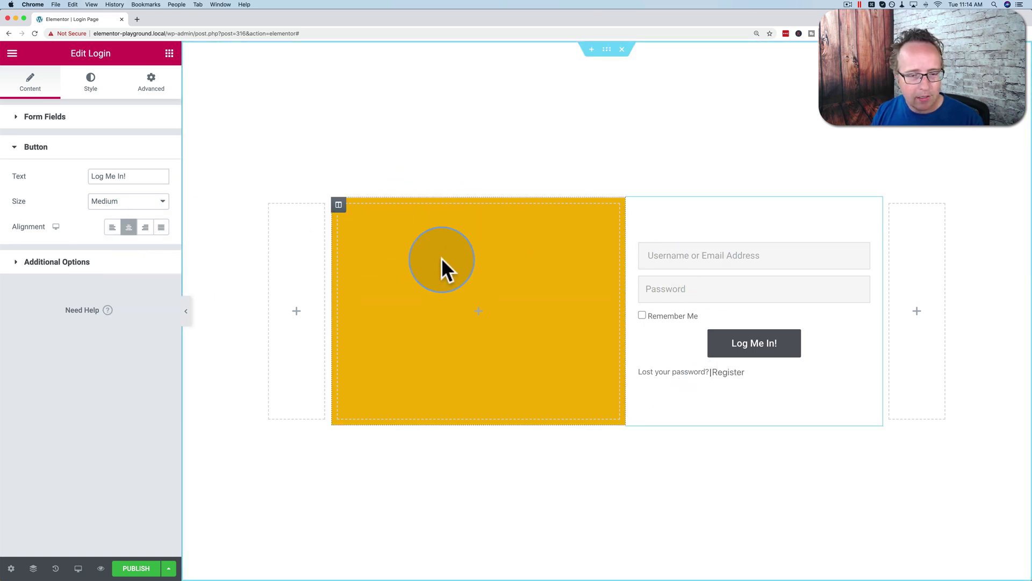
Step: Add a Heading widget to the yellow column titled 'Welcome.'
left_click(423, 269)
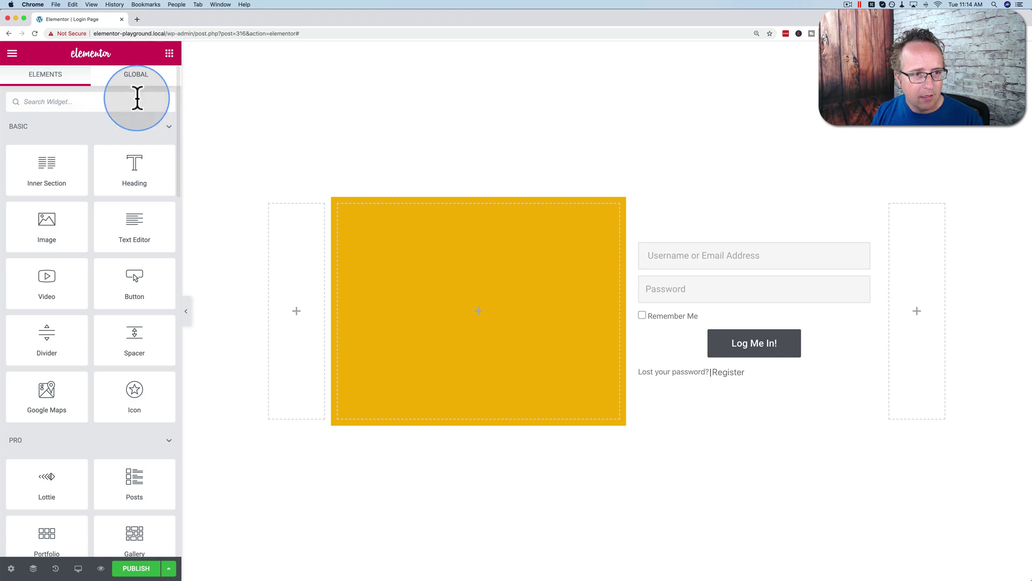
left_click_drag(129, 155, 420, 272)
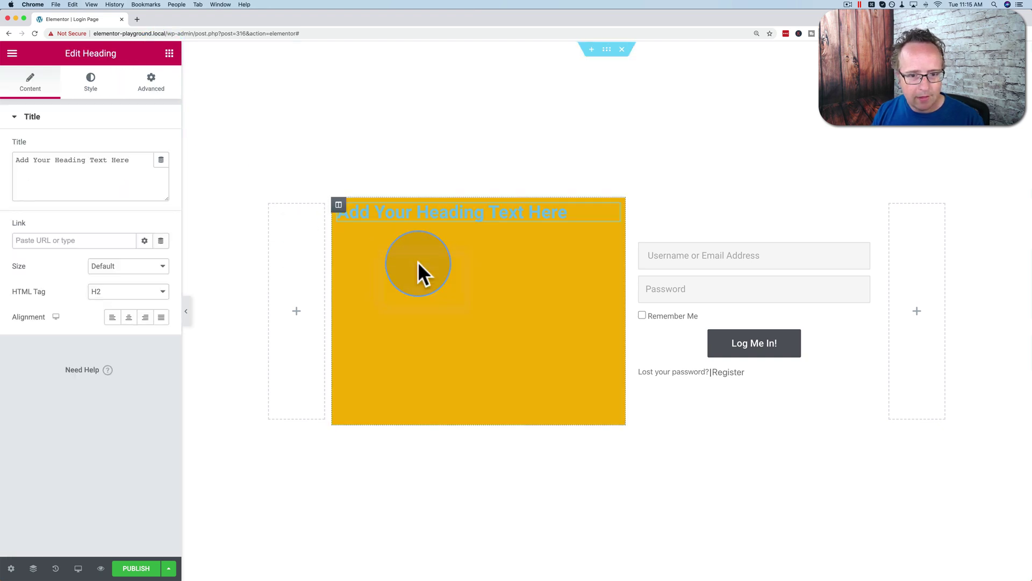
triple_click(99, 161)
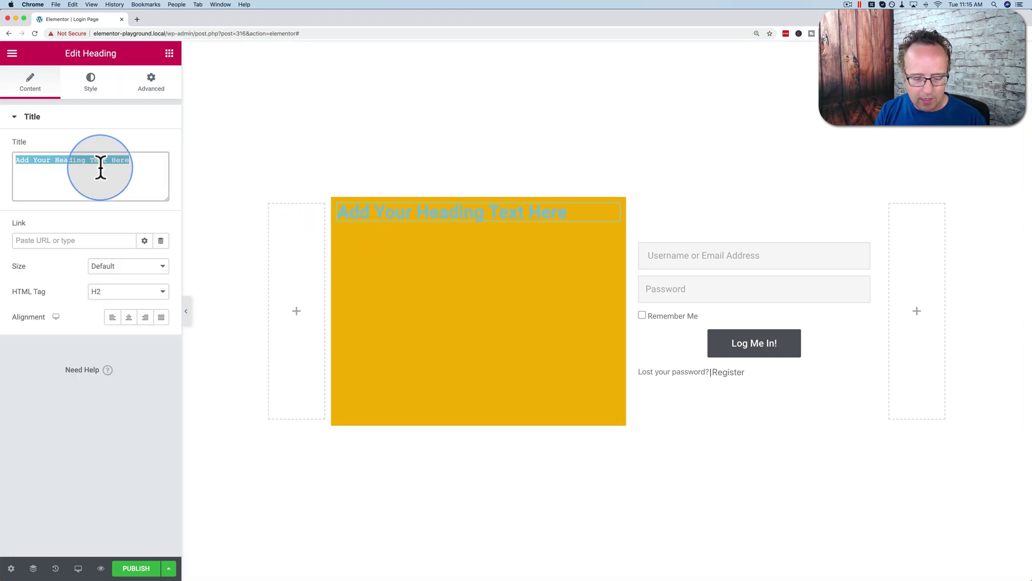
type("Welcome.")
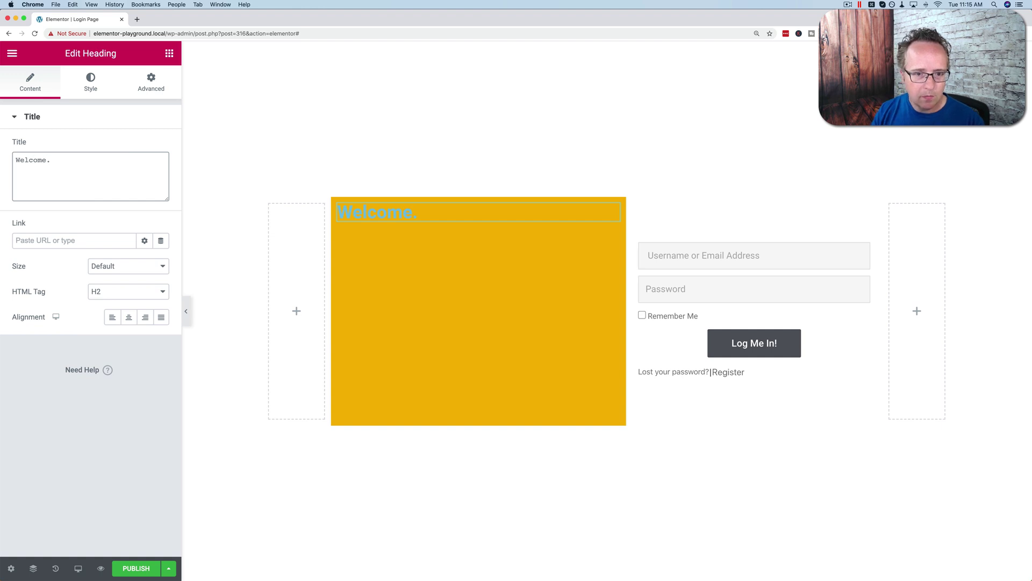
left_click(141, 178)
left_click(415, 215)
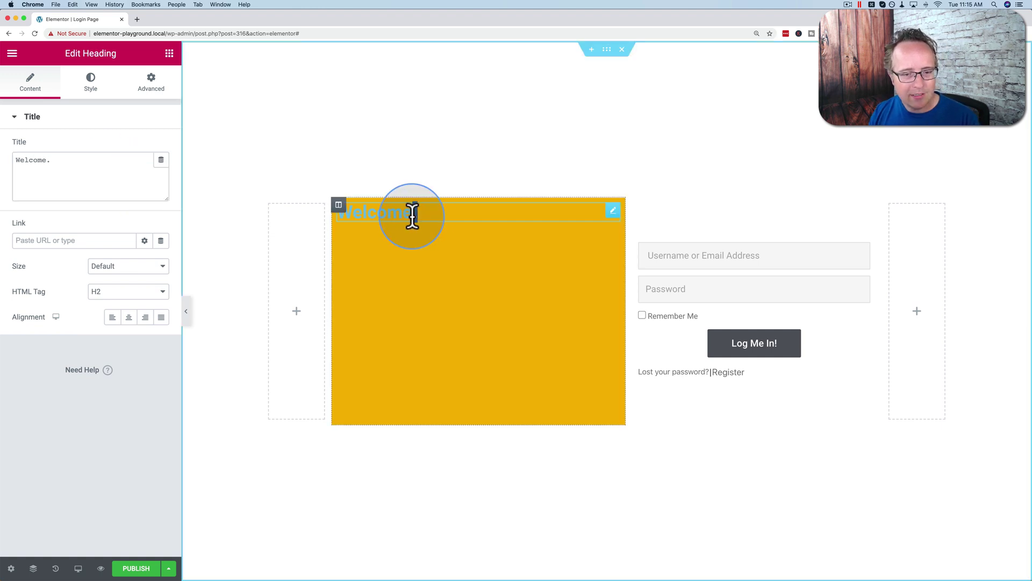
double_click(415, 215)
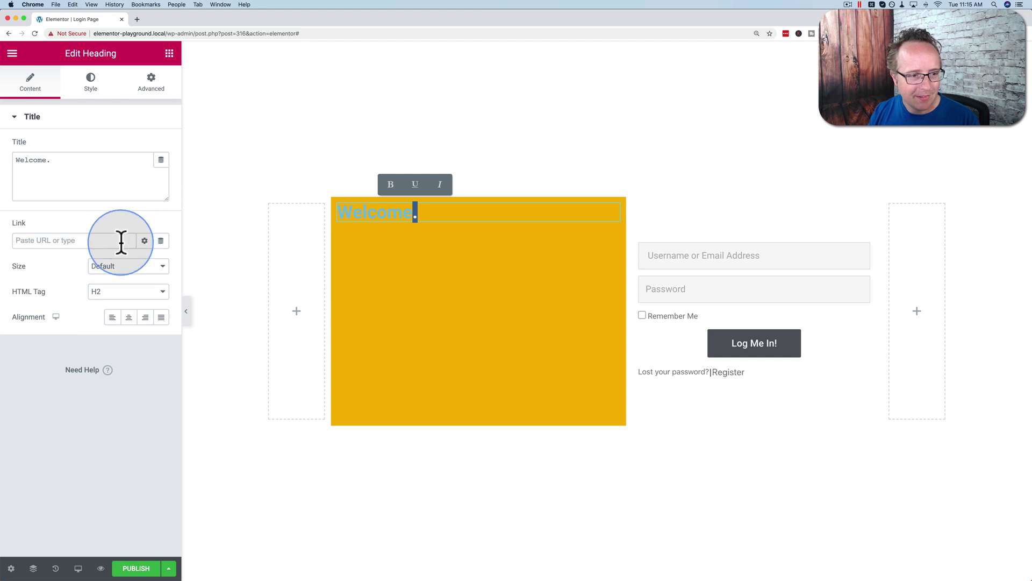
Step: Make the Welcome. heading dark grey (#54595F) and enlarge its typography to 63 px
left_click(90, 98)
left_click(145, 148)
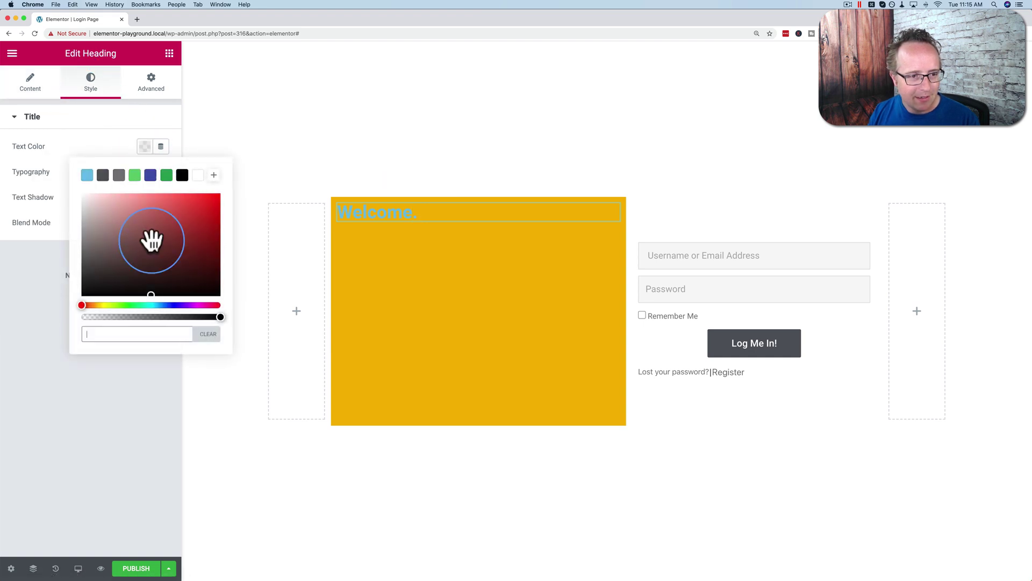
left_click(103, 176)
left_click(100, 124)
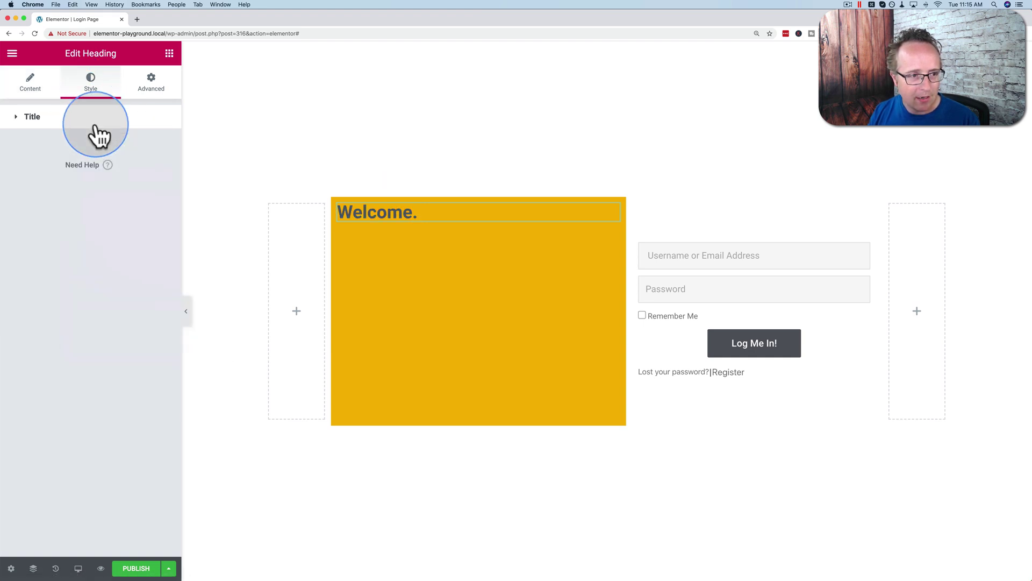
left_click(94, 117)
left_click(161, 172)
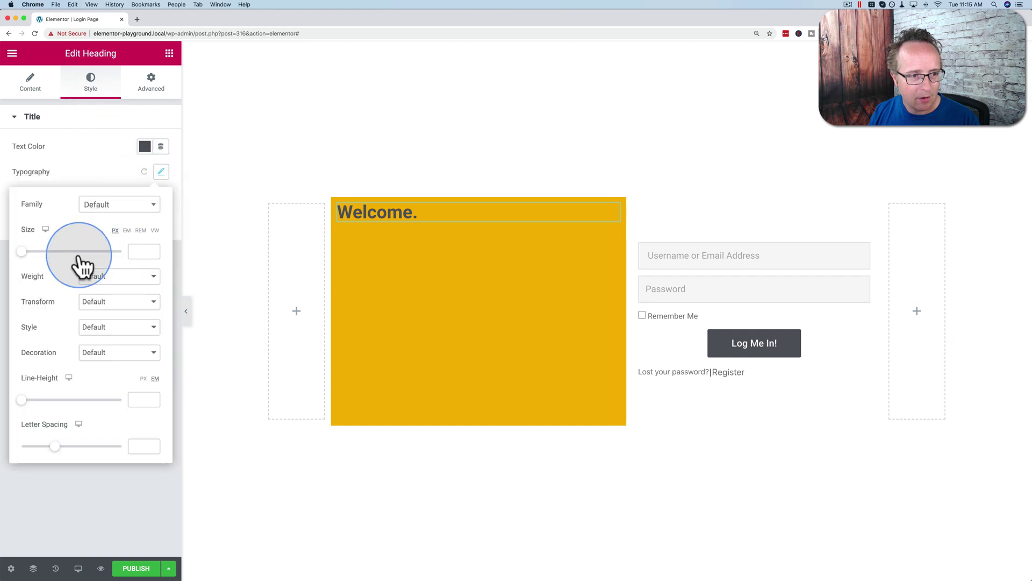
left_click_drag(24, 251, 53, 251)
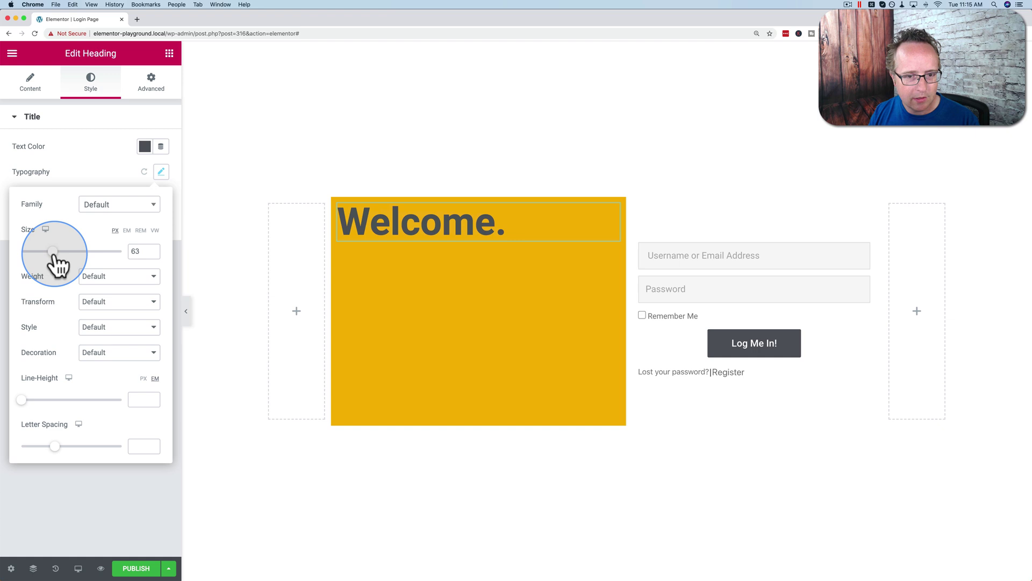
Step: Add a Text Editor below the heading and paste in the login invitation text
left_click(169, 53)
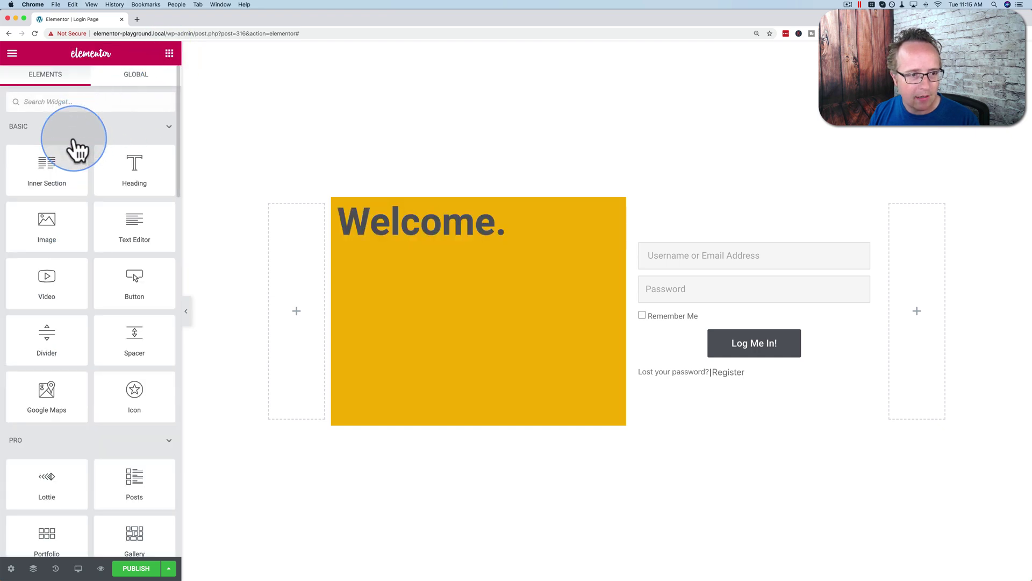
left_click_drag(135, 226, 450, 249)
triple_click(24, 197)
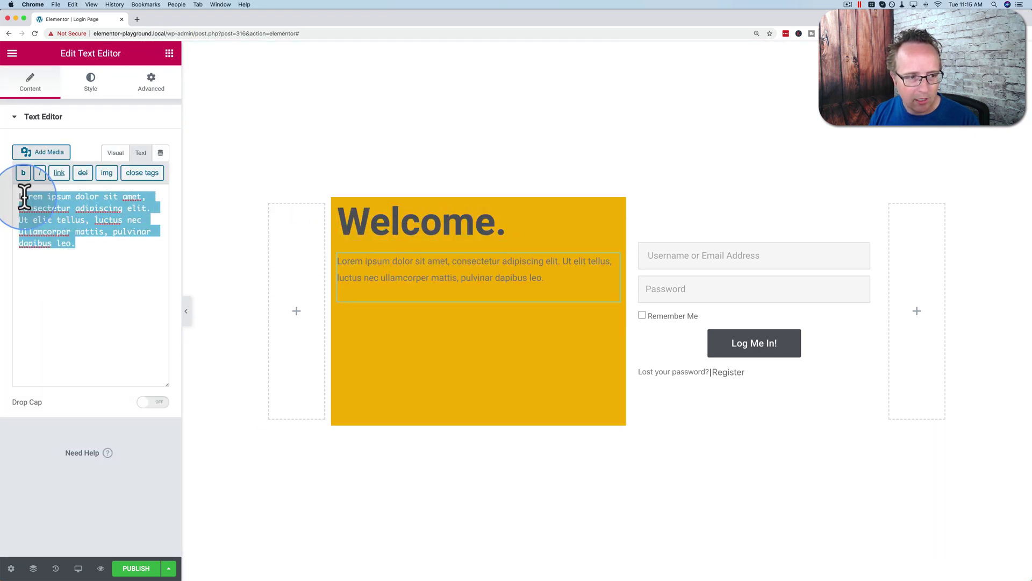
type("Login to discover all the new awesomeness that you didn't even know existed.")
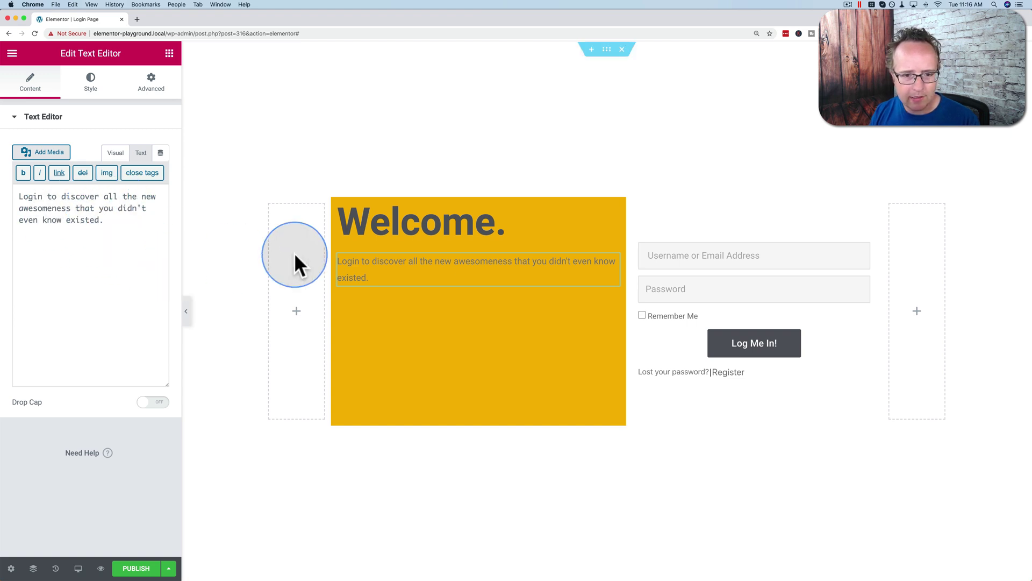
Step: Add an Icon widget above the heading and replace its star with the Fingerprint icon
left_click(169, 54)
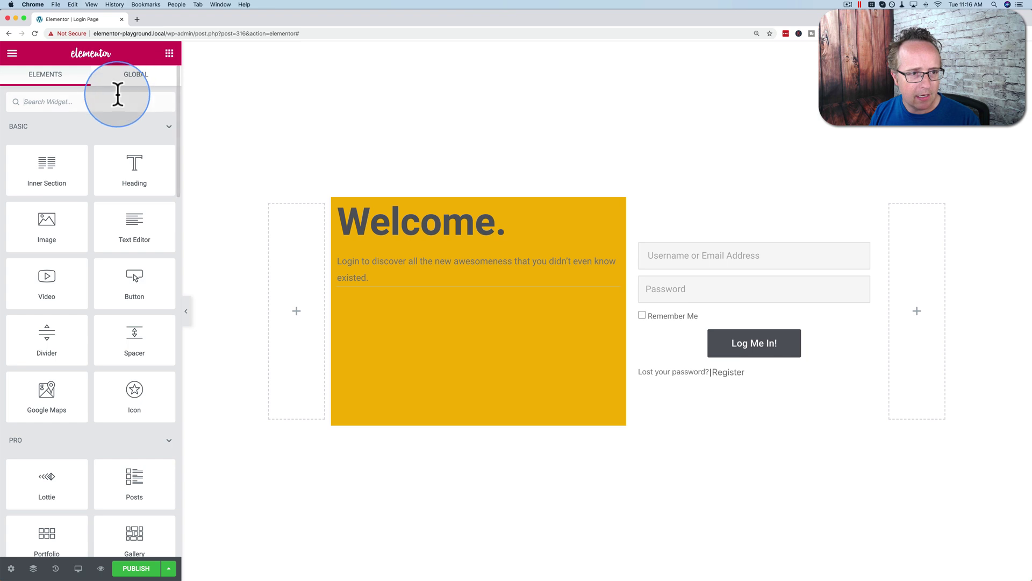
type("icon")
left_click_drag(75, 142, 456, 210)
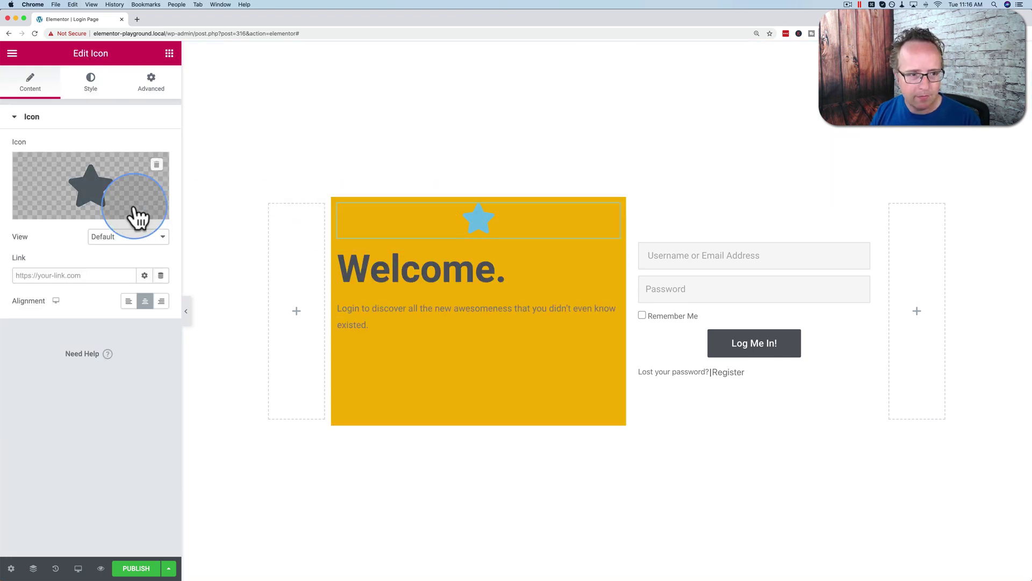
left_click(88, 183)
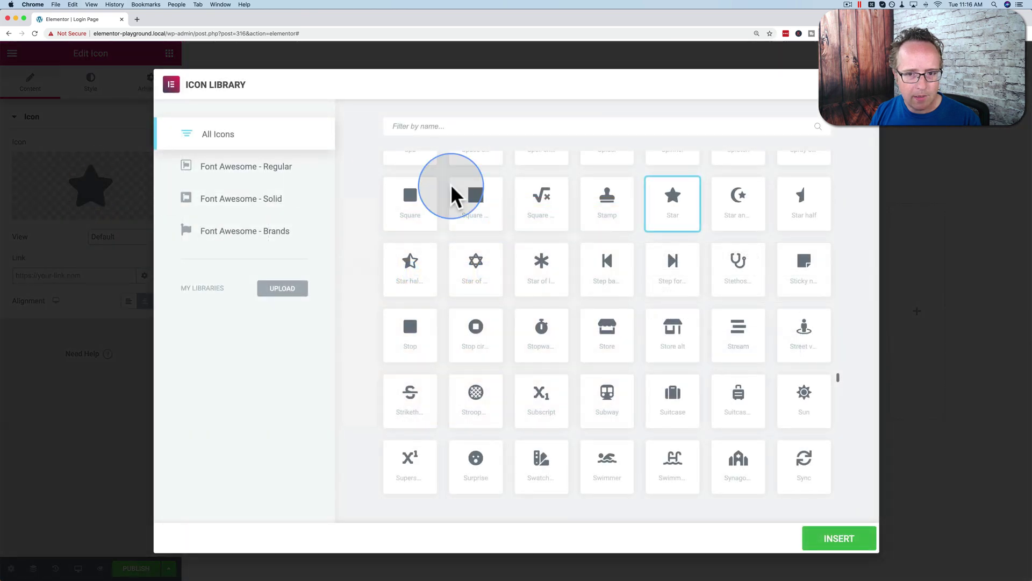
left_click(457, 128)
type("fing")
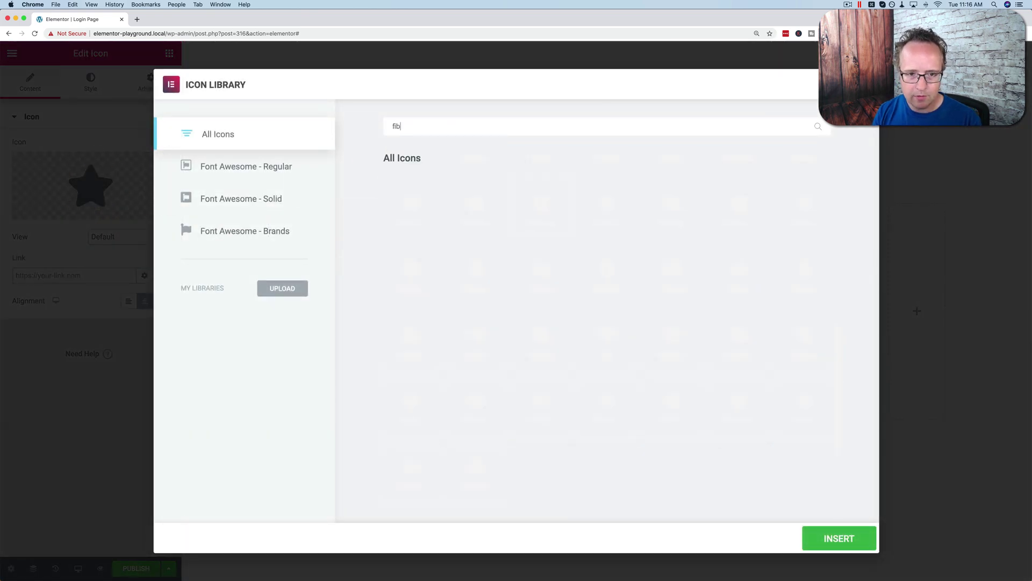
left_click(406, 207)
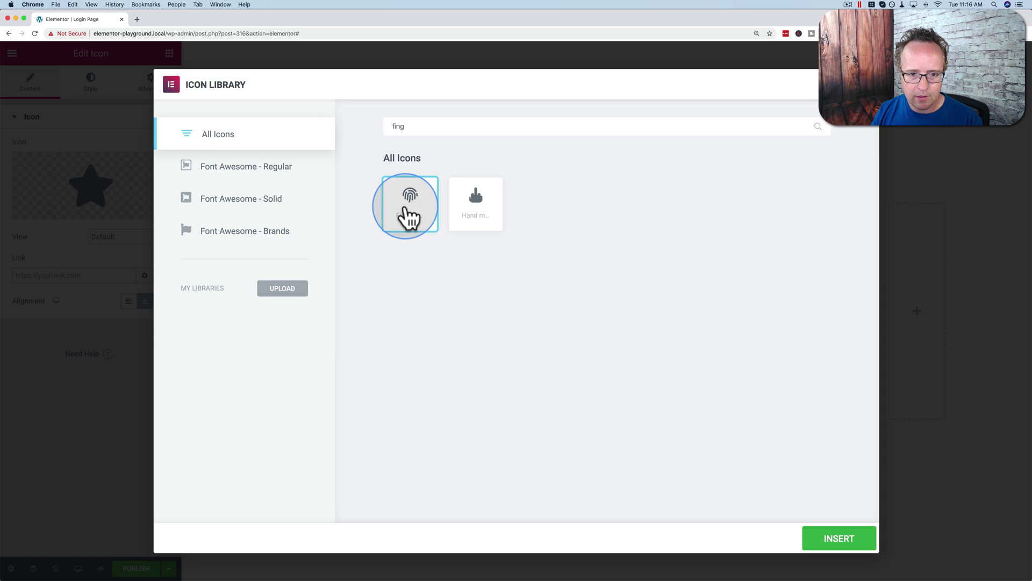
left_click(840, 537)
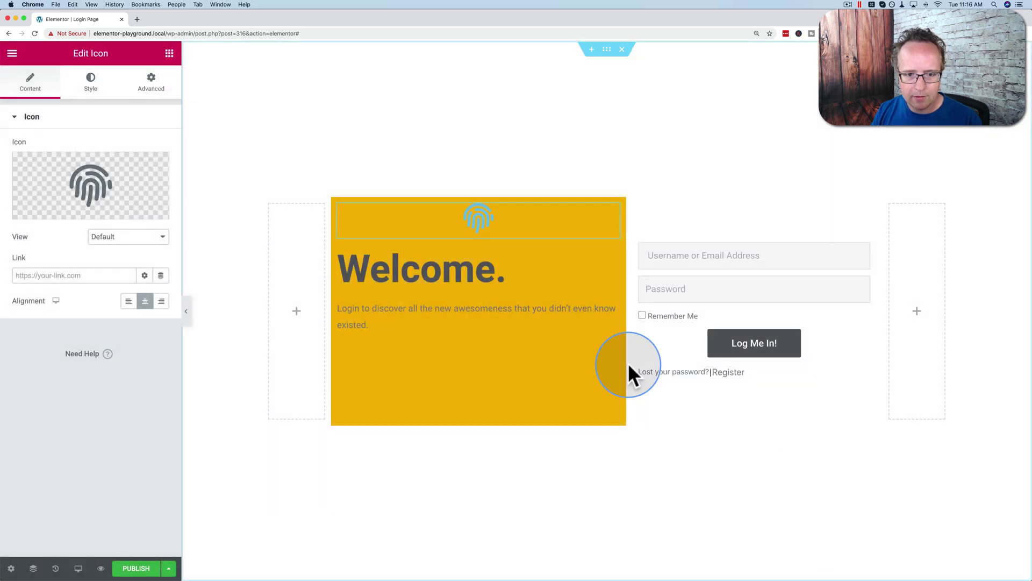
Step: Colour the fingerprint icon dark grey (#54595F)
left_click(90, 84)
left_click(160, 173)
left_click(104, 203)
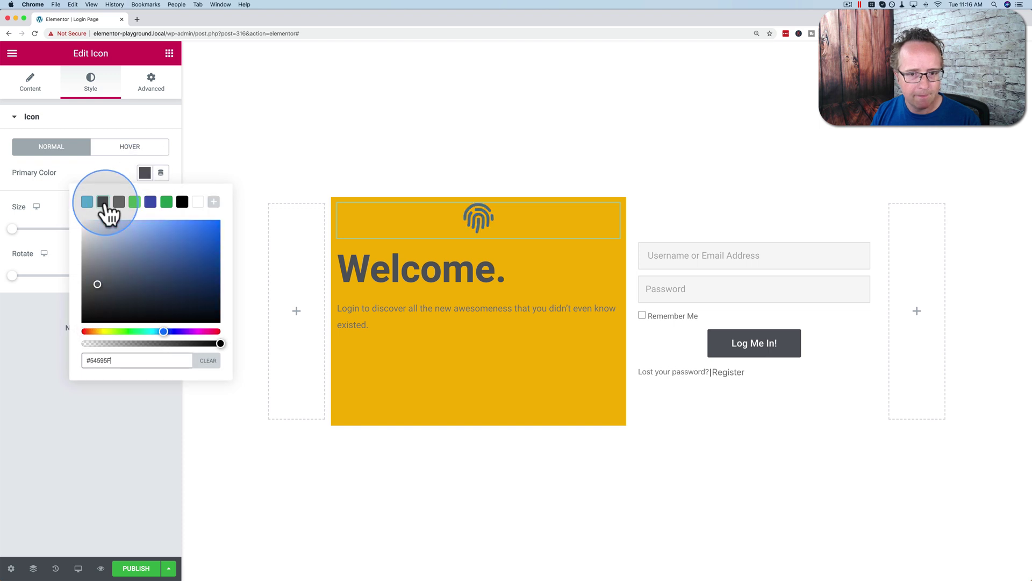
left_click(112, 402)
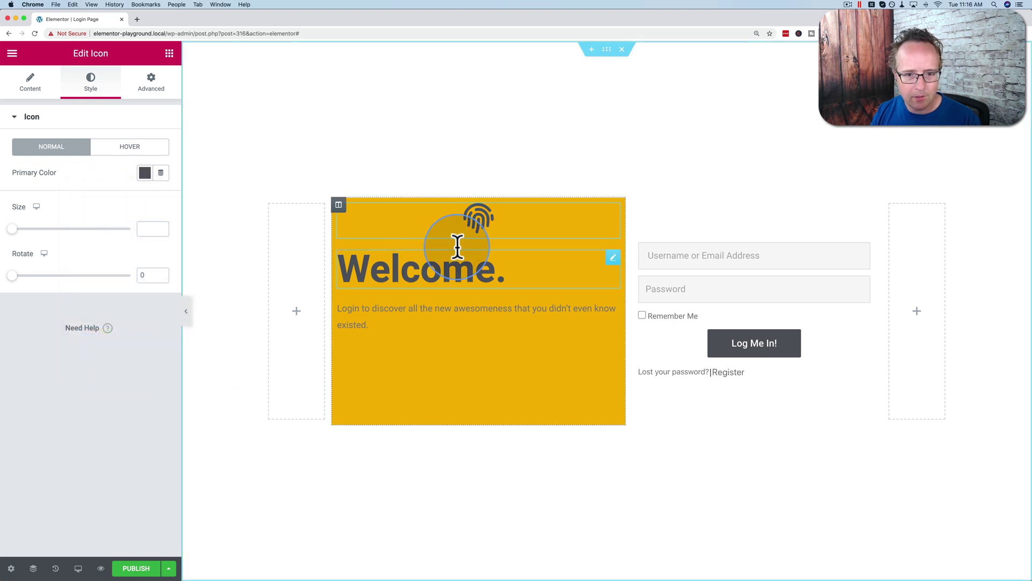
Step: Unlink the yellow column's padding sides and start adjusting the top and right values
left_click(338, 205)
left_click(152, 84)
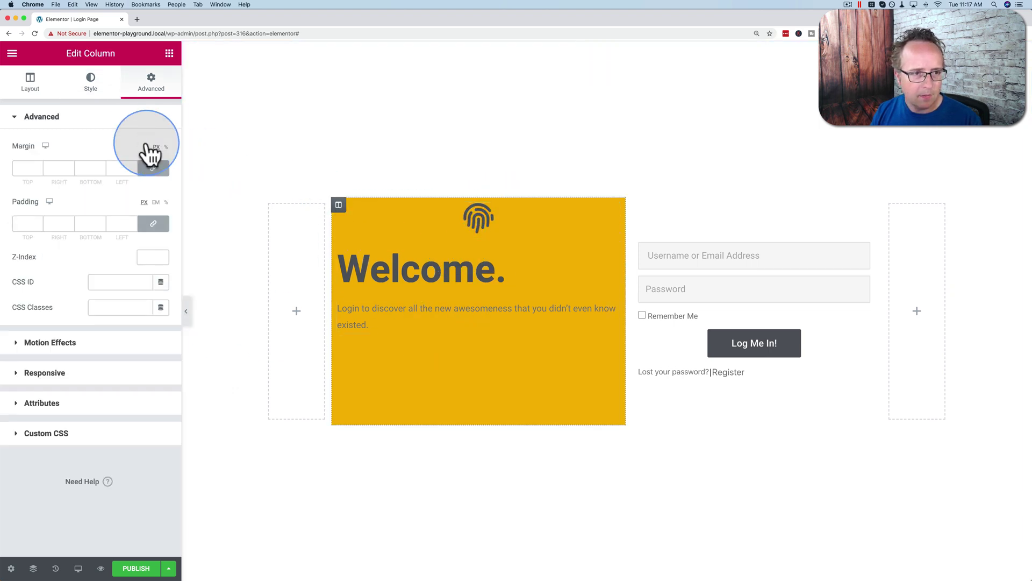
left_click(152, 223)
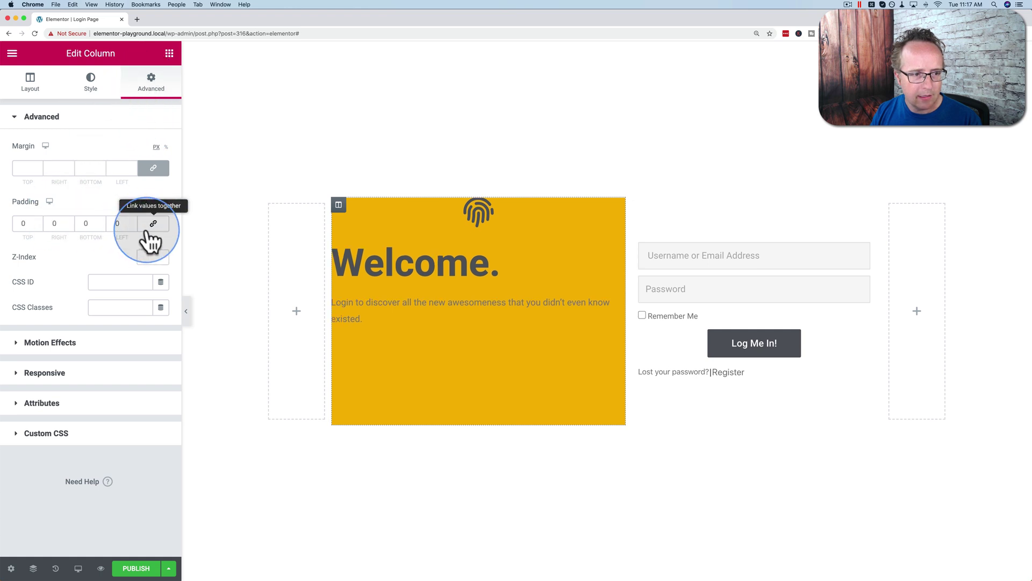
left_click(38, 221)
left_click(37, 220)
left_click(37, 221)
left_click(37, 220)
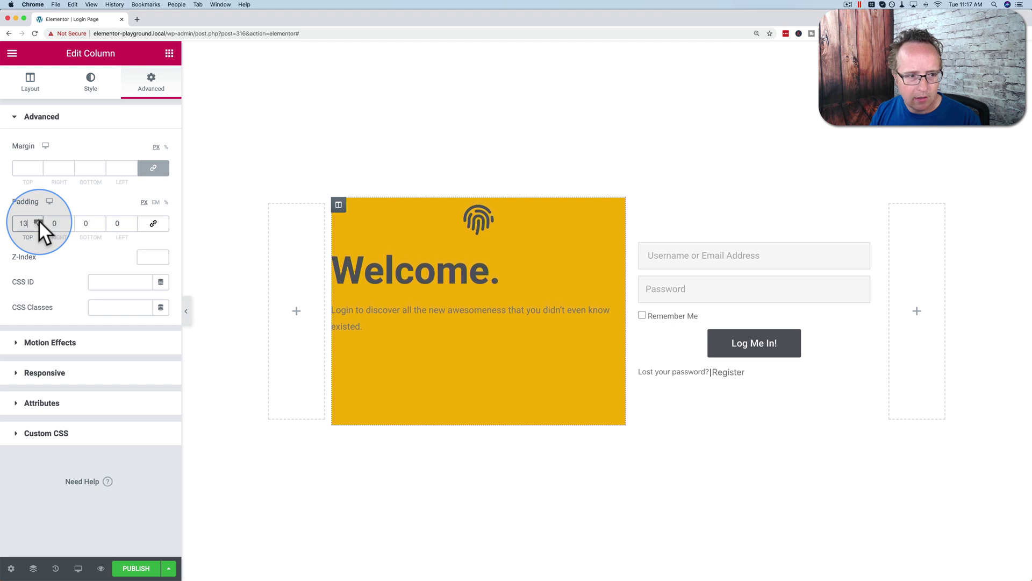
left_click_drag(39, 220, 38, 221)
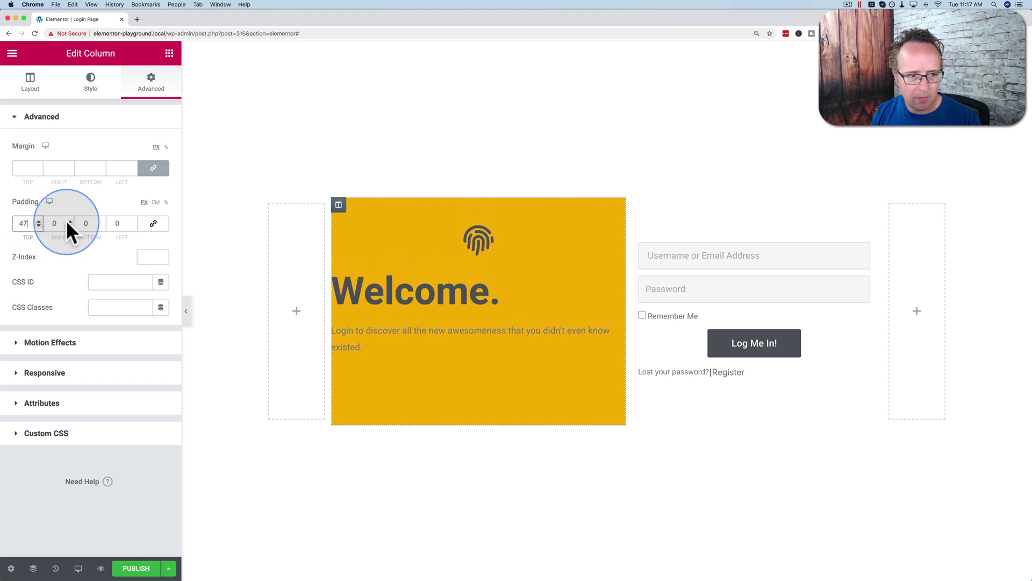
left_click(69, 220)
left_click(69, 220)
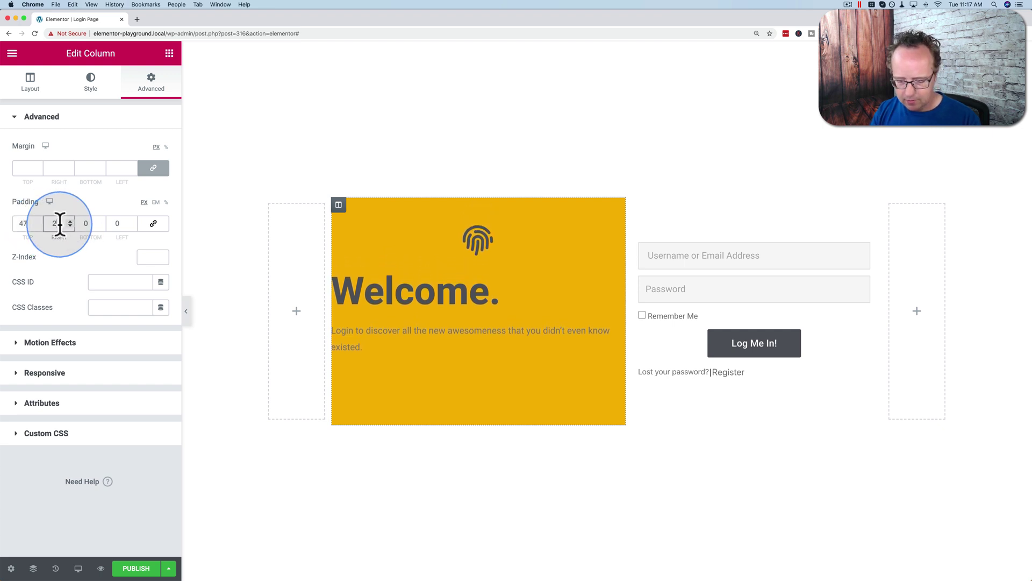
type("0")
Step: Enter column padding of 50 top, 30 right, 50 bottom and 30 left
mouse_move(102, 221)
left_mouse_down()
mouse_move(79, 224)
mouse_move(122, 224)
mouse_move(106, 224)
left_mouse_up()
type("5020")
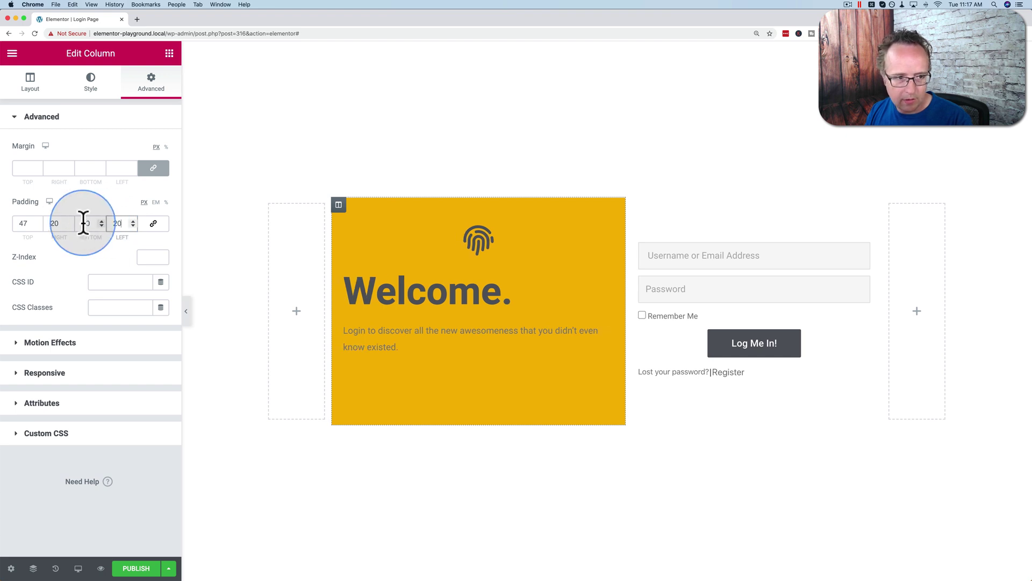
left_click_drag(33, 221, 23, 224)
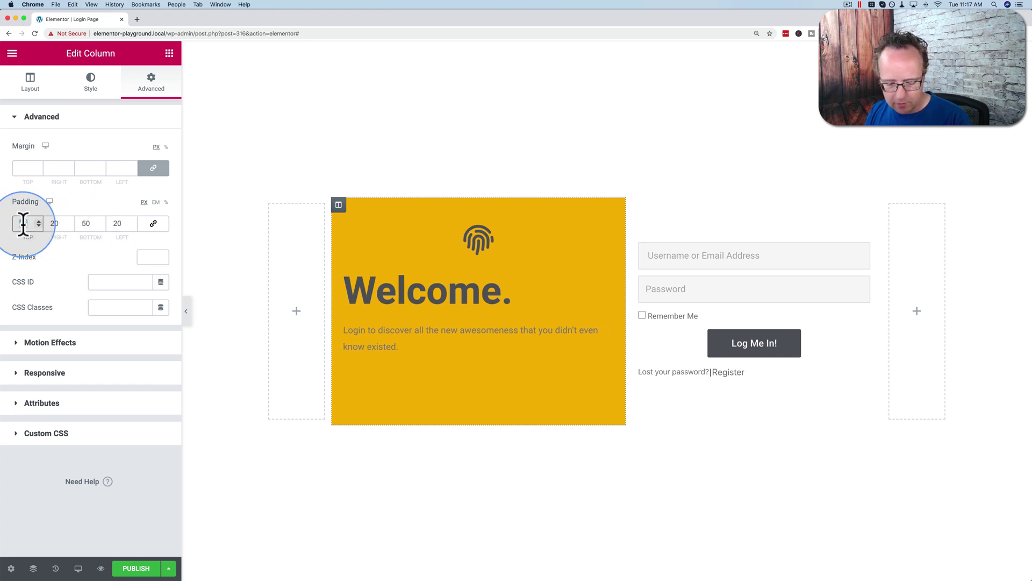
type("50")
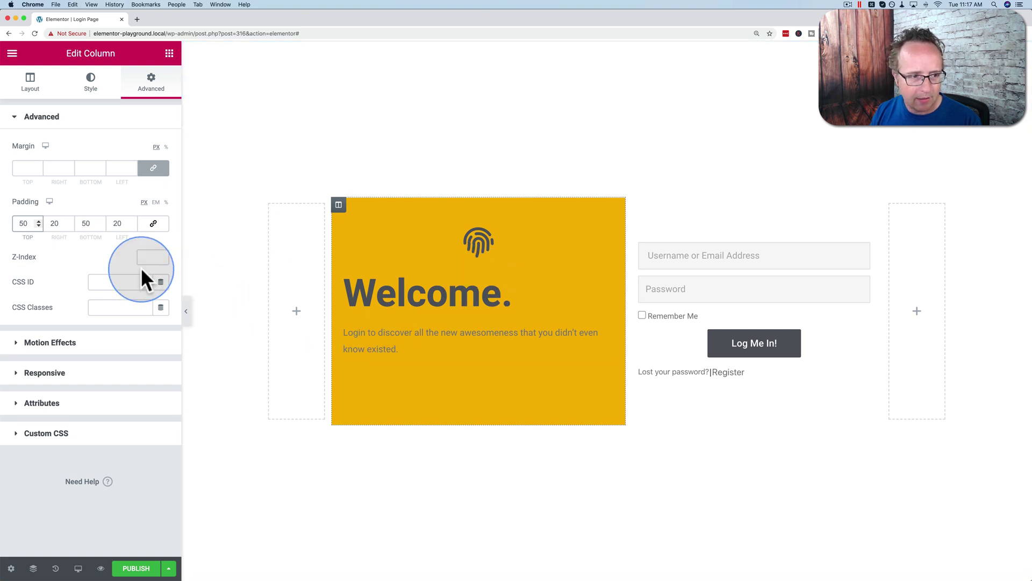
left_click(54, 223)
type("30")
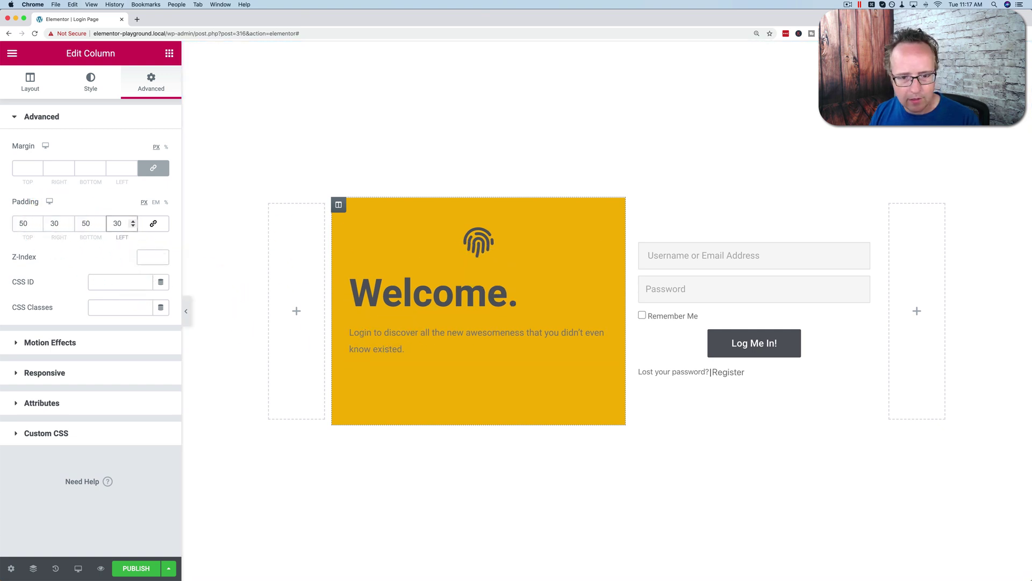
double_click(115, 223)
type("30")
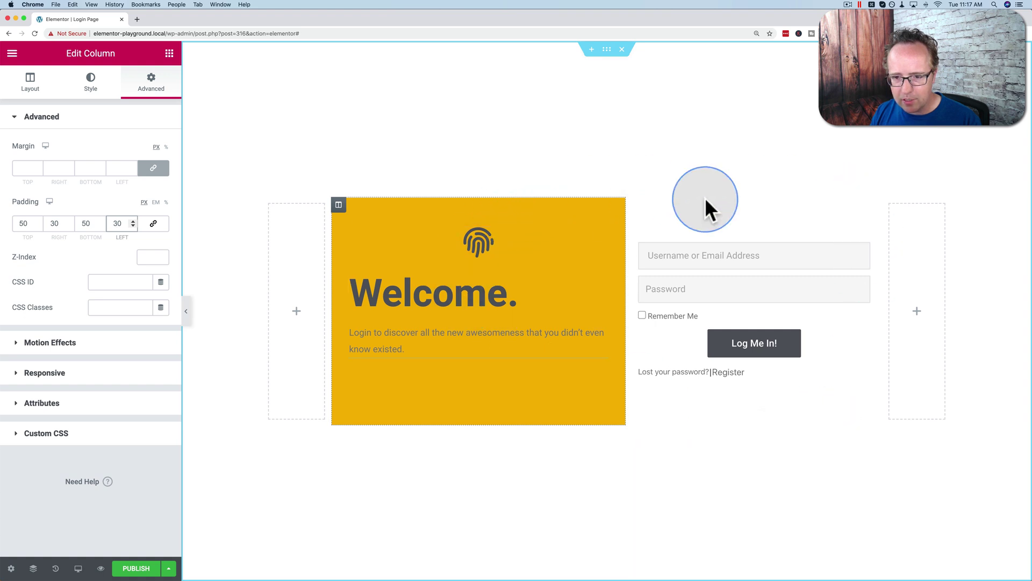
Step: Give the Login widget a solid 1 px border
left_click(641, 221)
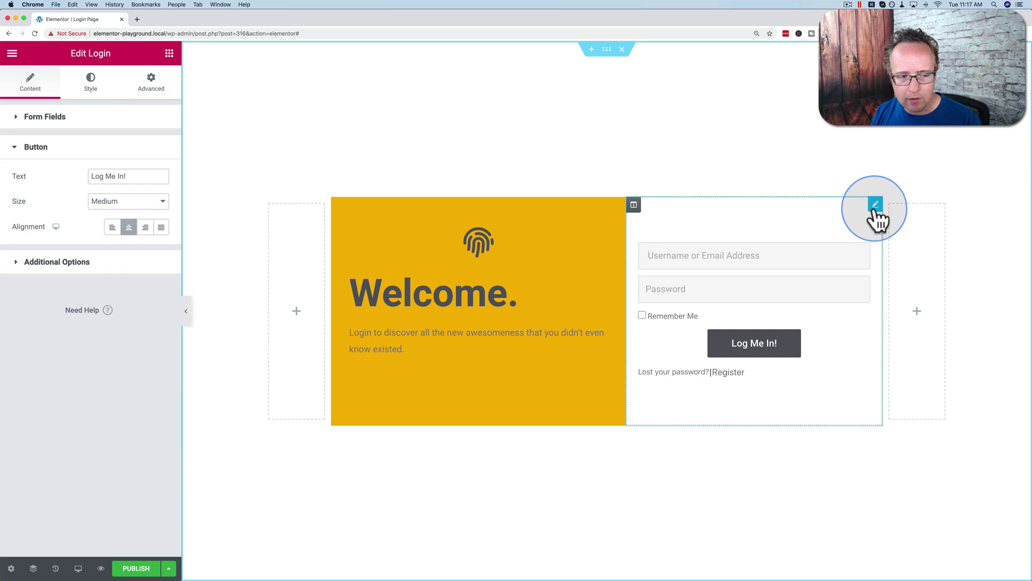
left_click(128, 113)
left_click(153, 86)
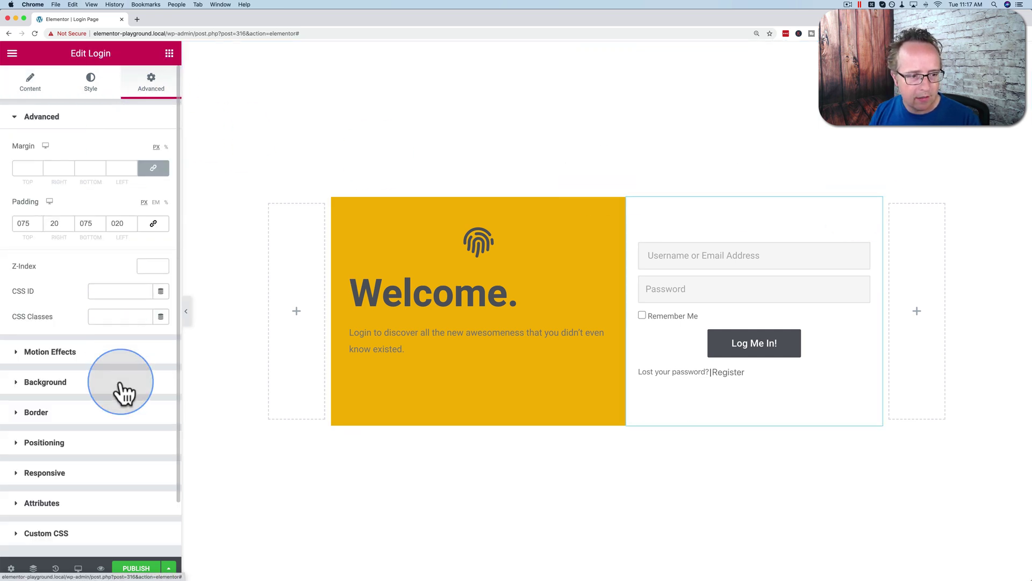
left_click(48, 417)
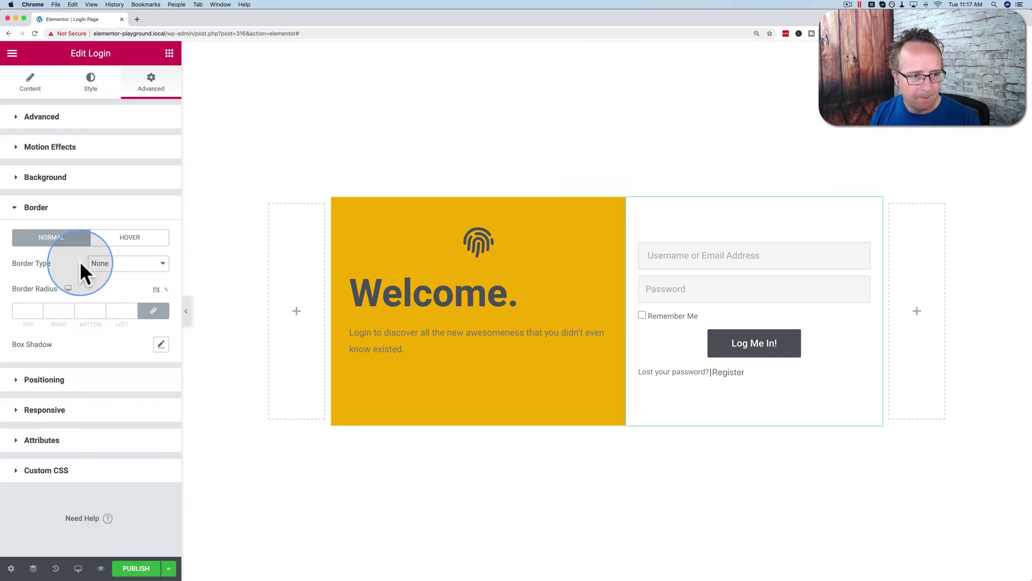
left_click(120, 266)
left_click(105, 274)
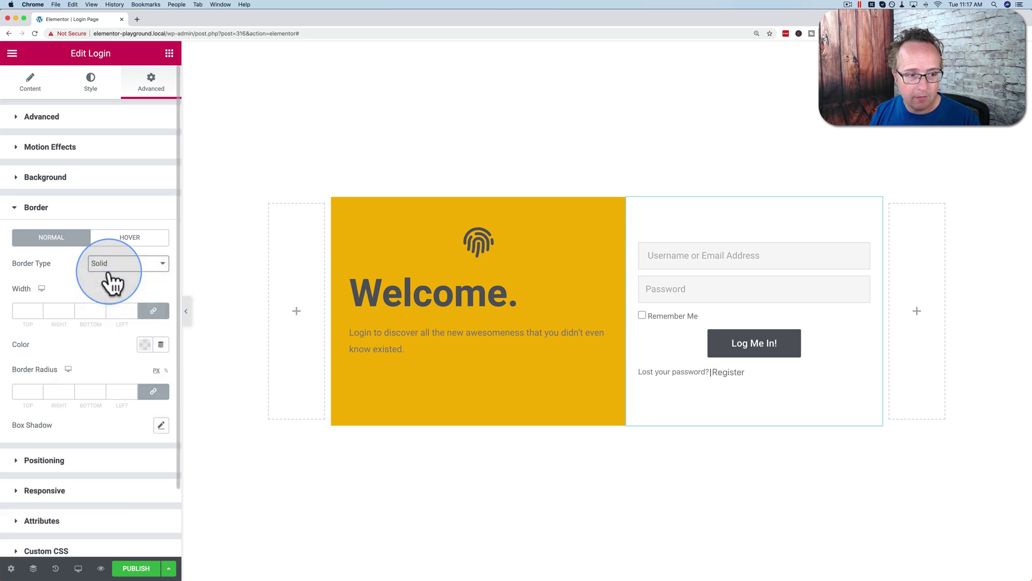
left_click(25, 311)
type("1")
Step: Make the login border light grey and preview the page
left_click(144, 345)
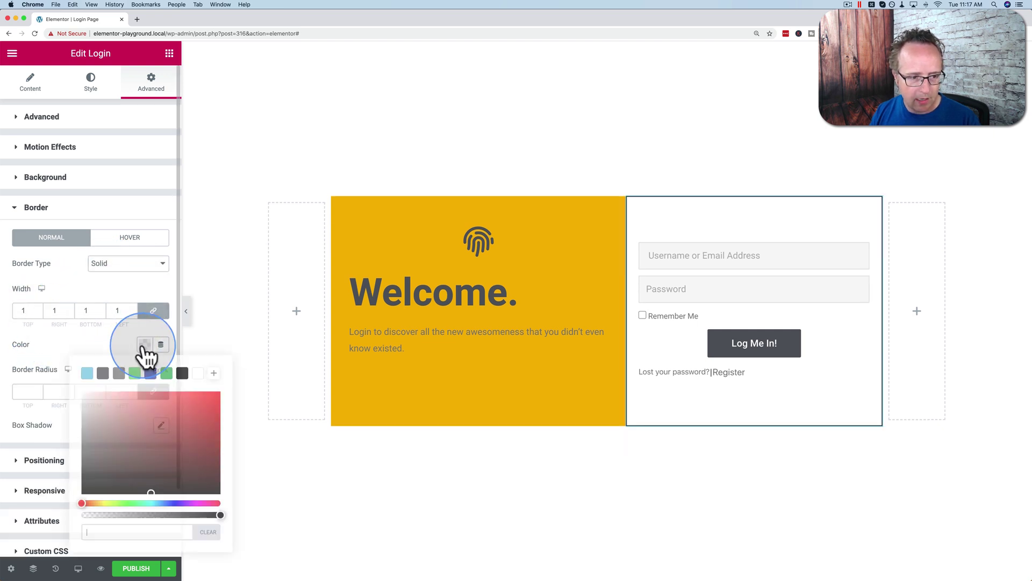
left_click(103, 373)
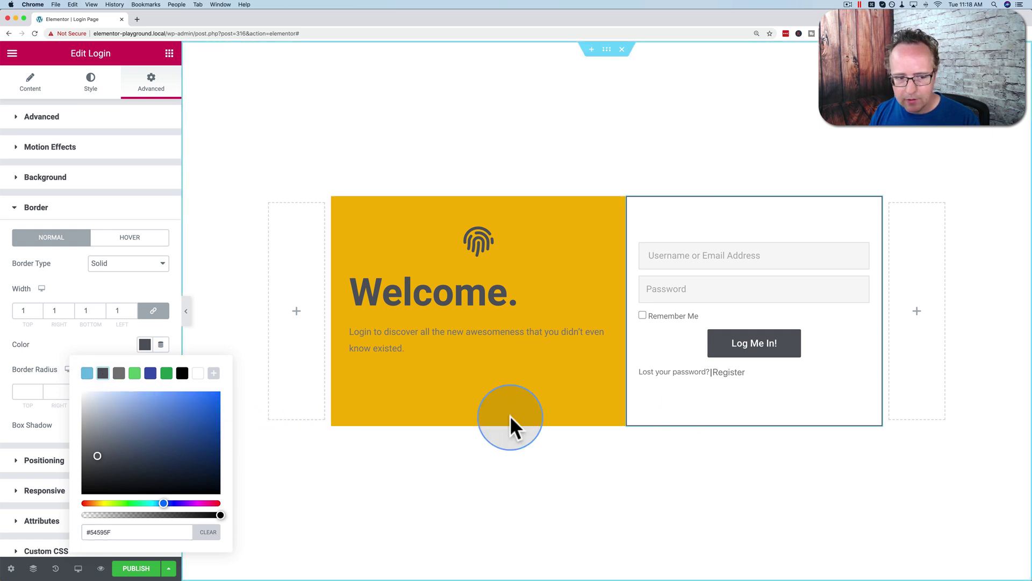
left_click_drag(93, 415, 75, 403)
left_click(72, 352)
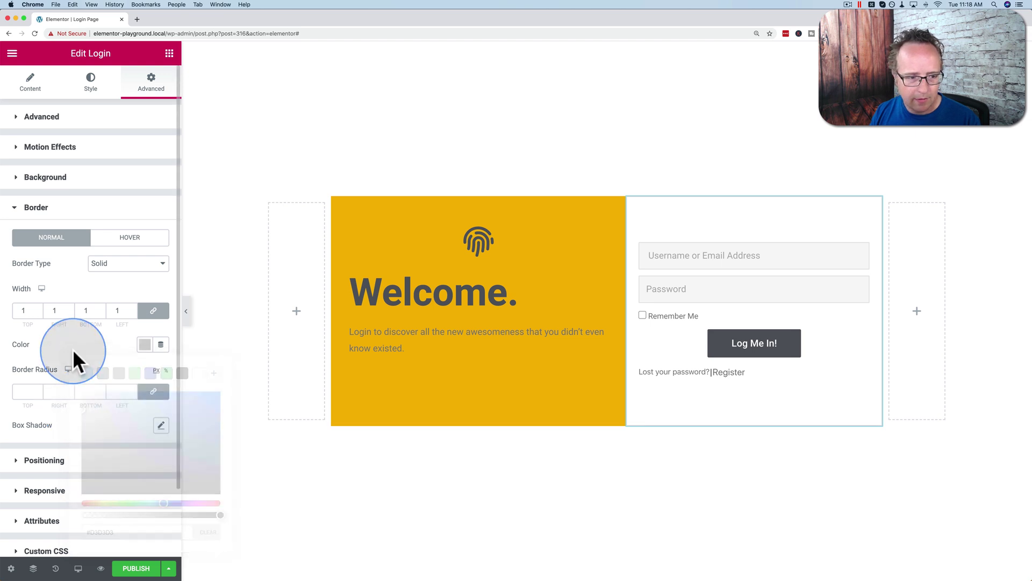
left_click(387, 389)
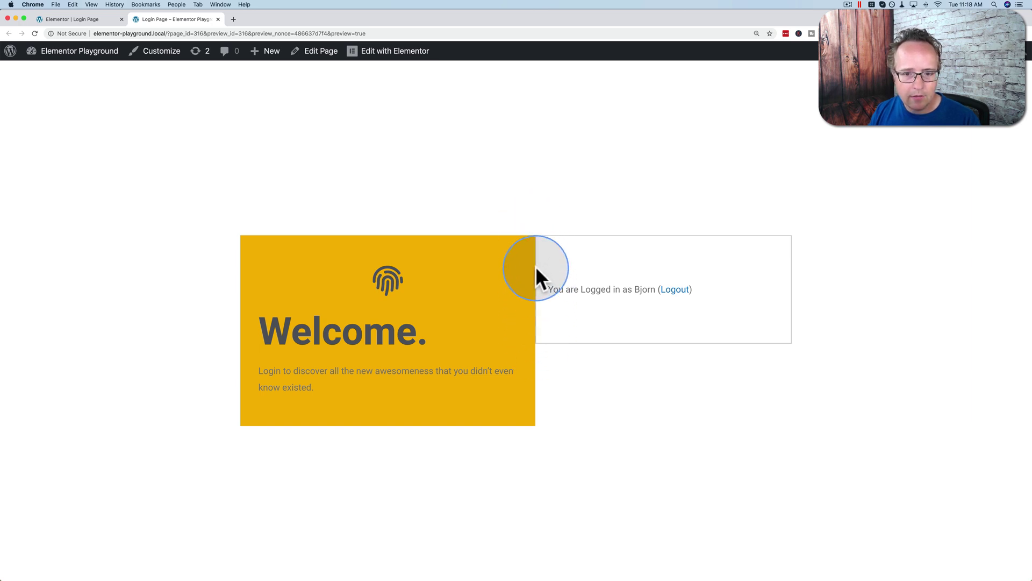
Step: Unlink the border widths, set the login box's left border to 0, and preview the result
left_click(90, 21)
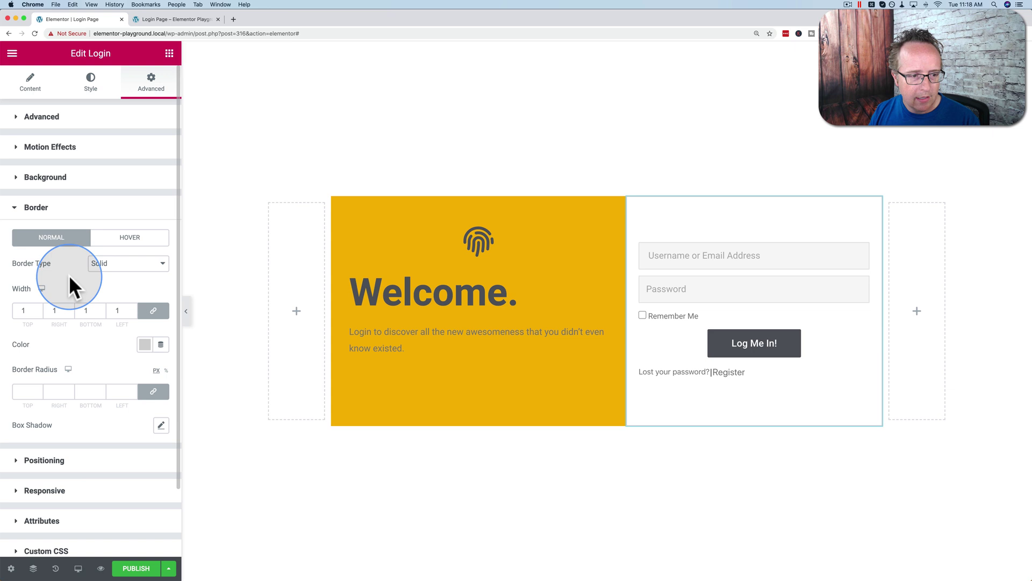
left_click(154, 312)
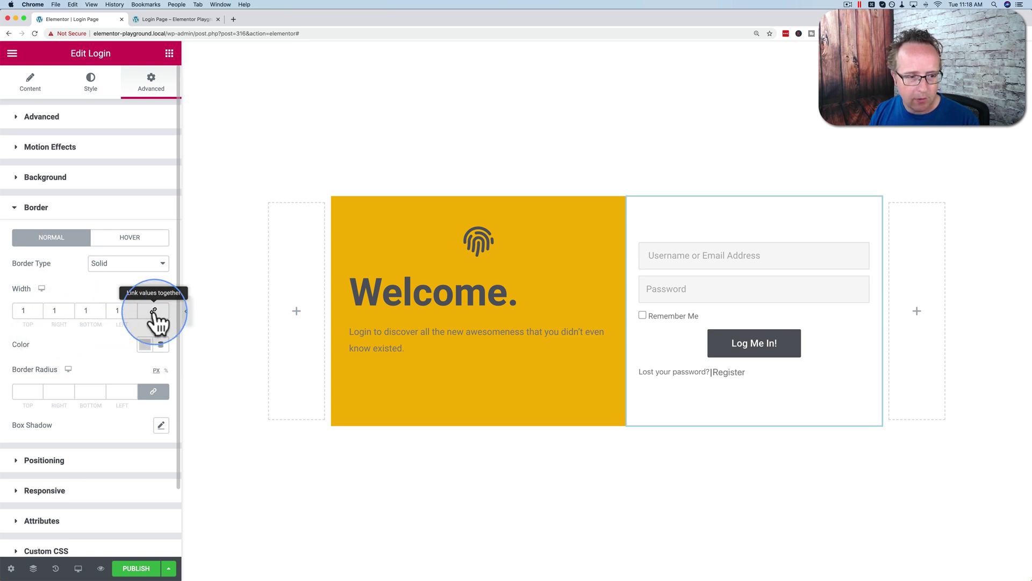
double_click(117, 311)
type("0")
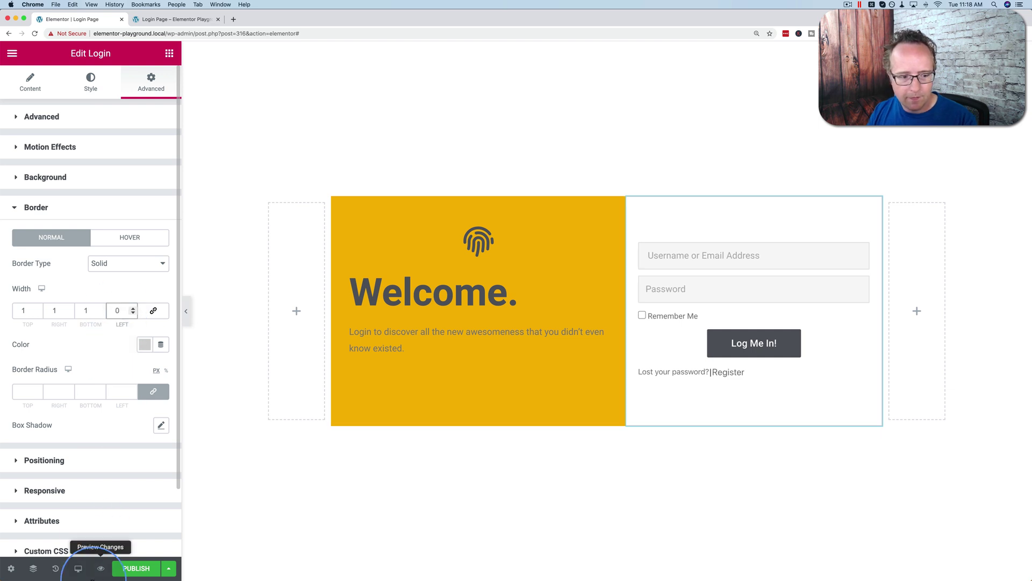
left_click(100, 569)
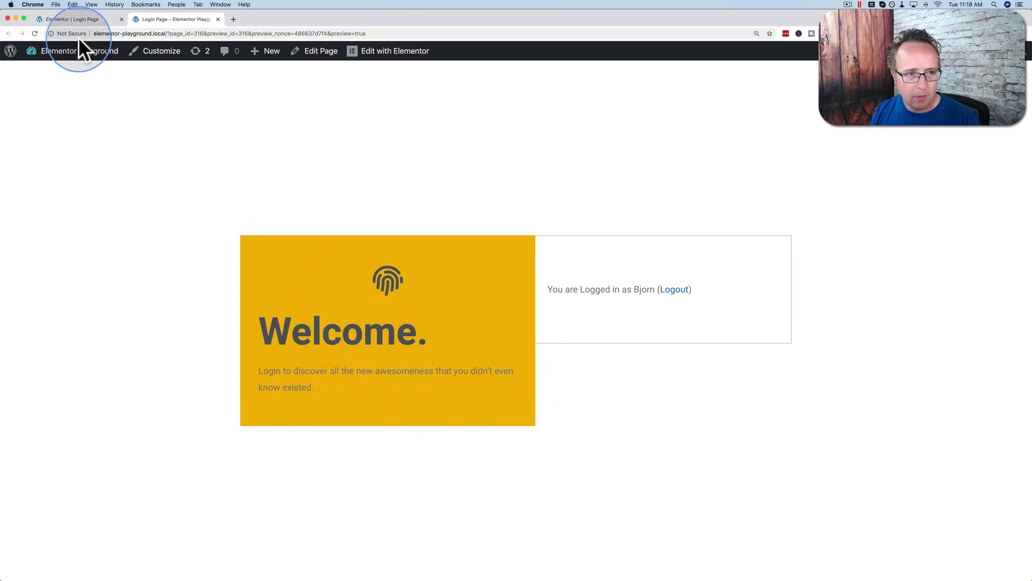
left_click(80, 20)
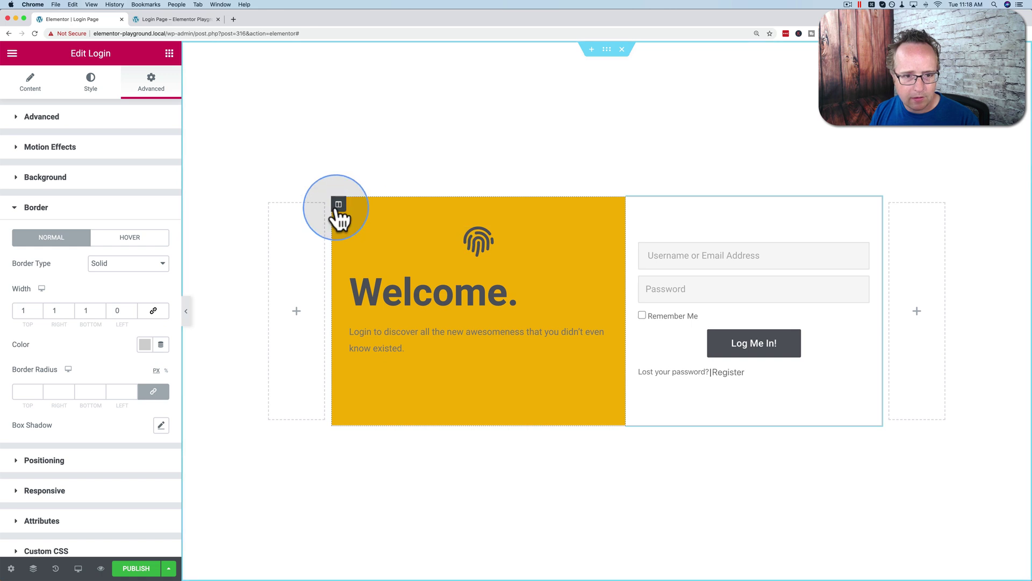
Step: Raise the yellow column's bottom padding to 75
left_click(339, 205)
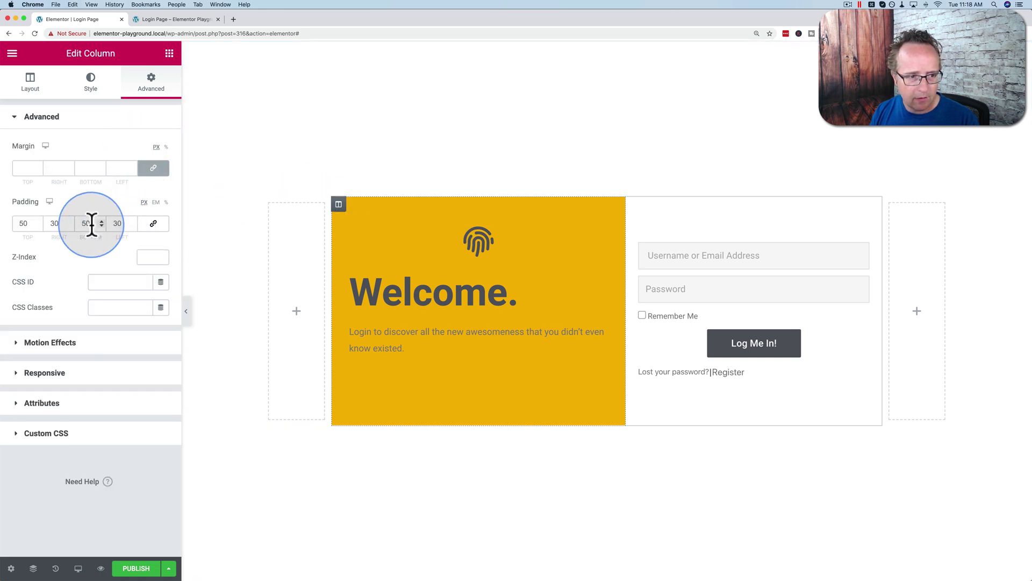
left_click_drag(91, 223, 87, 223)
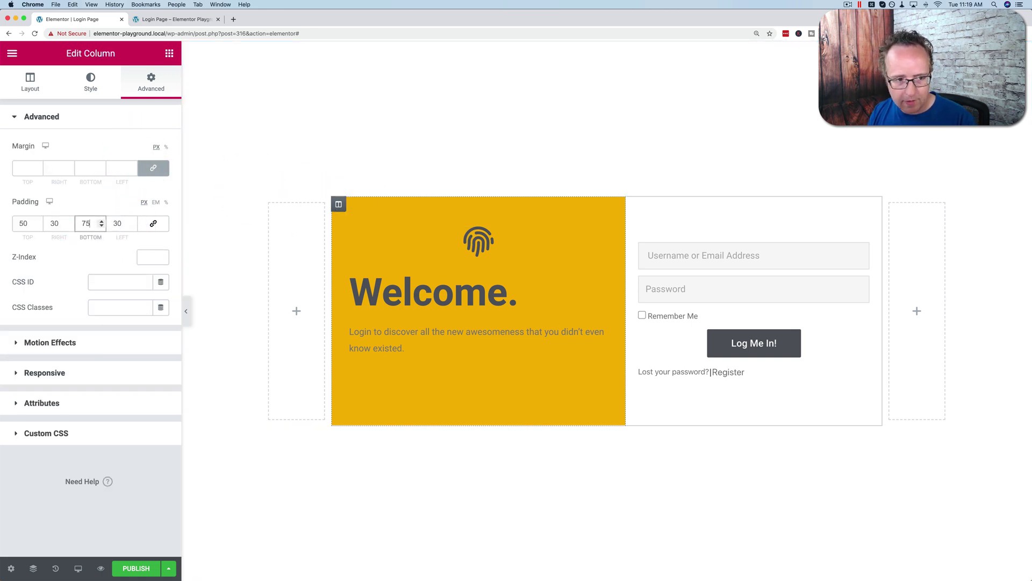
key("Tab")
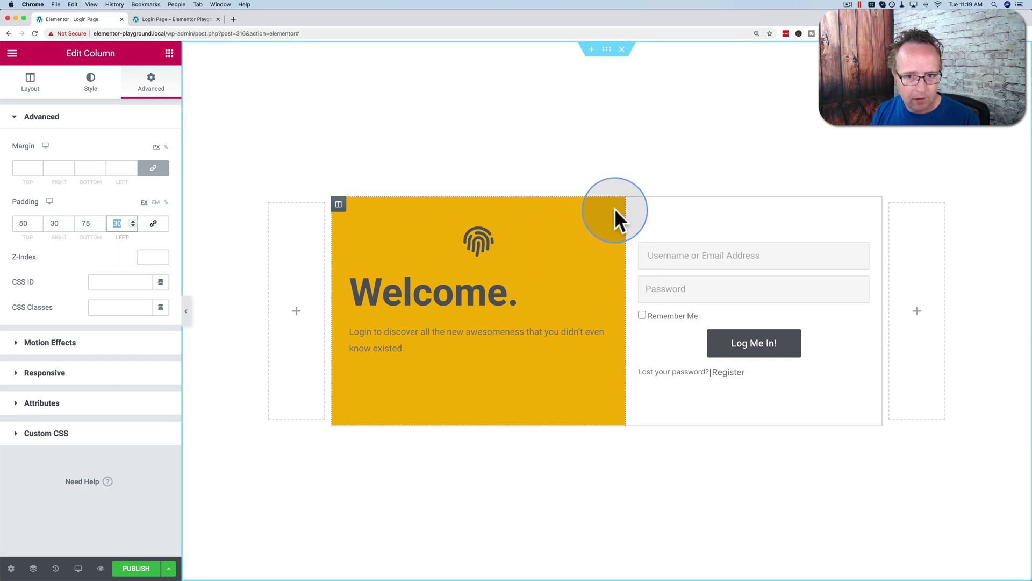
Step: Brighten the yellow column's background to #FFD200 and preview the page
left_click(94, 85)
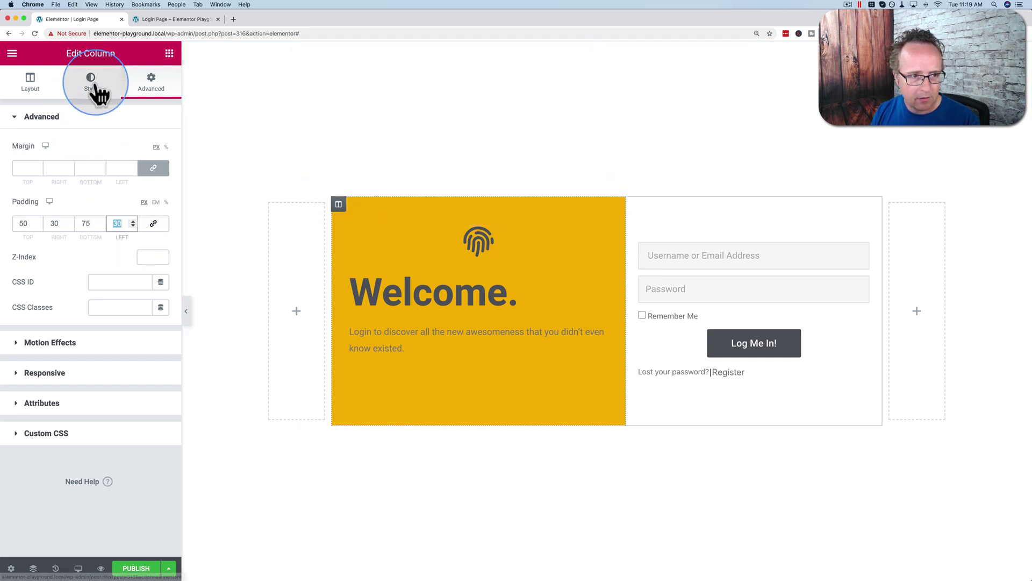
left_click(39, 95)
left_click(91, 85)
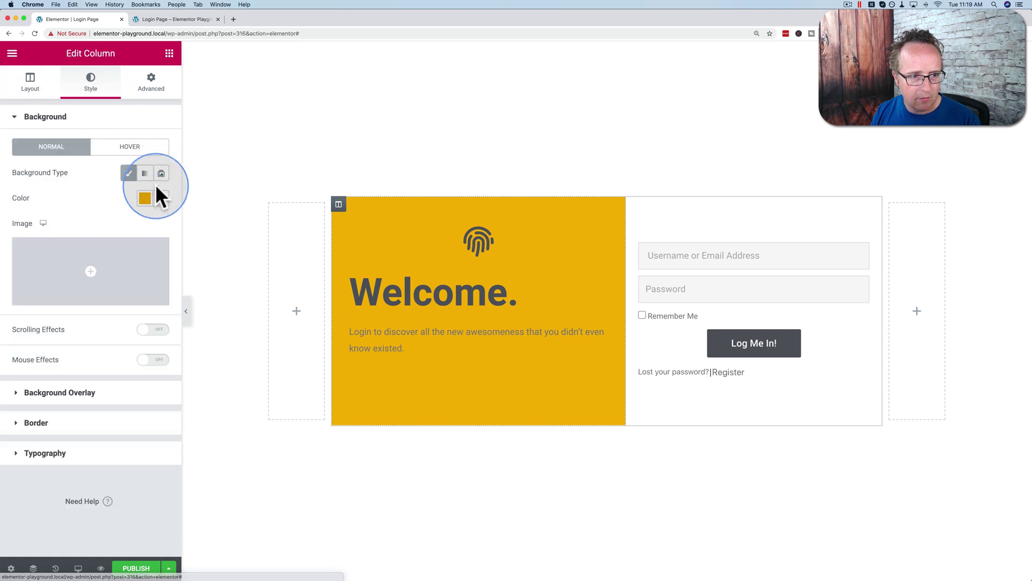
left_click(145, 197)
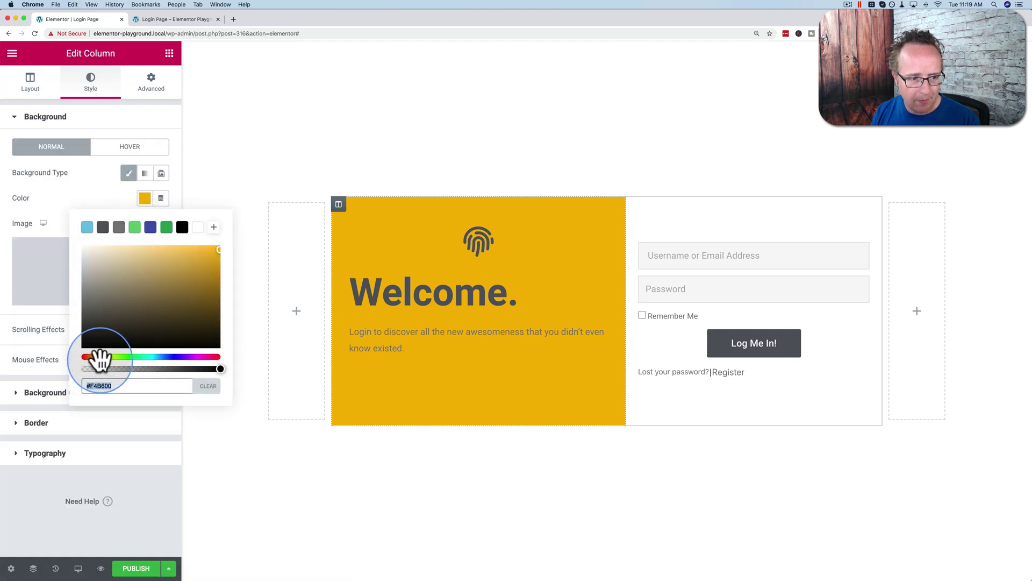
left_click_drag(97, 357, 101, 357)
left_click_drag(216, 263, 216, 249)
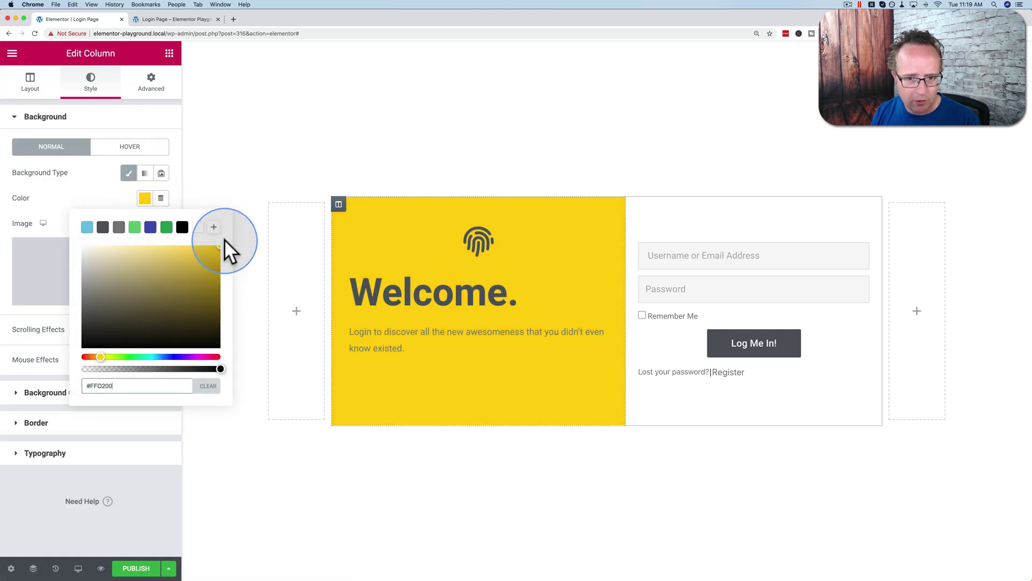
left_click(145, 198)
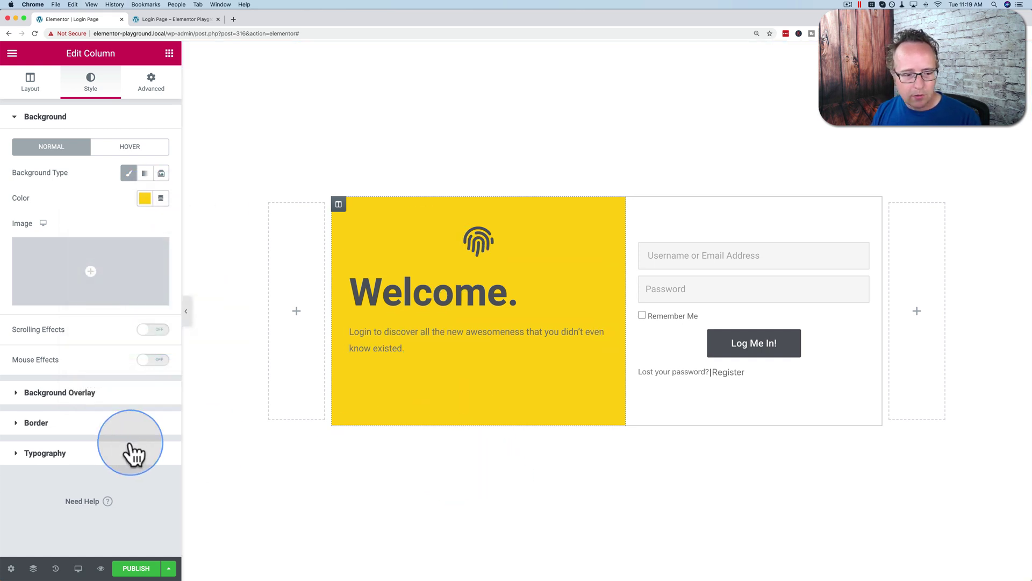
left_click(164, 19)
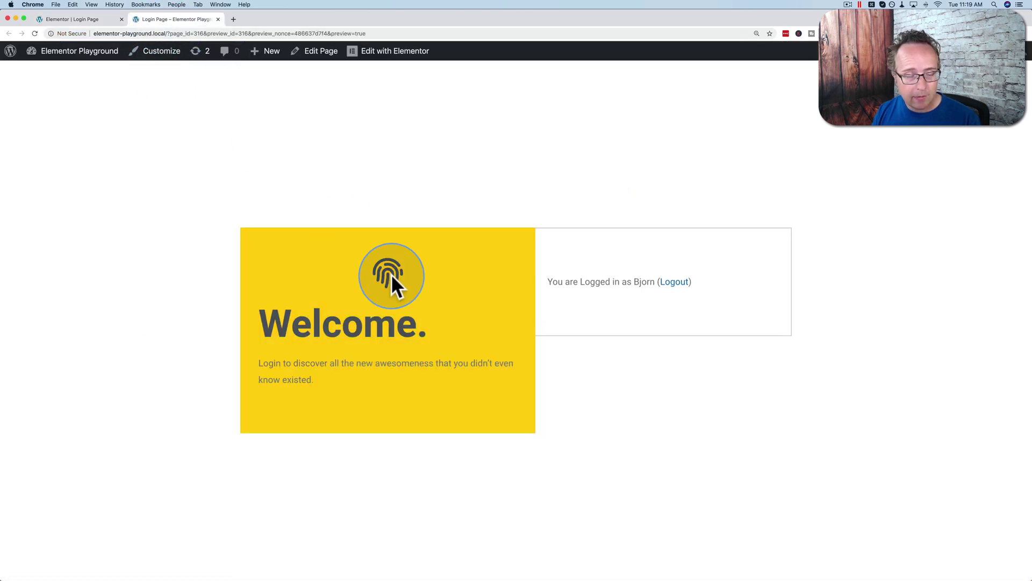
Step: Switch the login section's background type to Slideshow
left_click(77, 19)
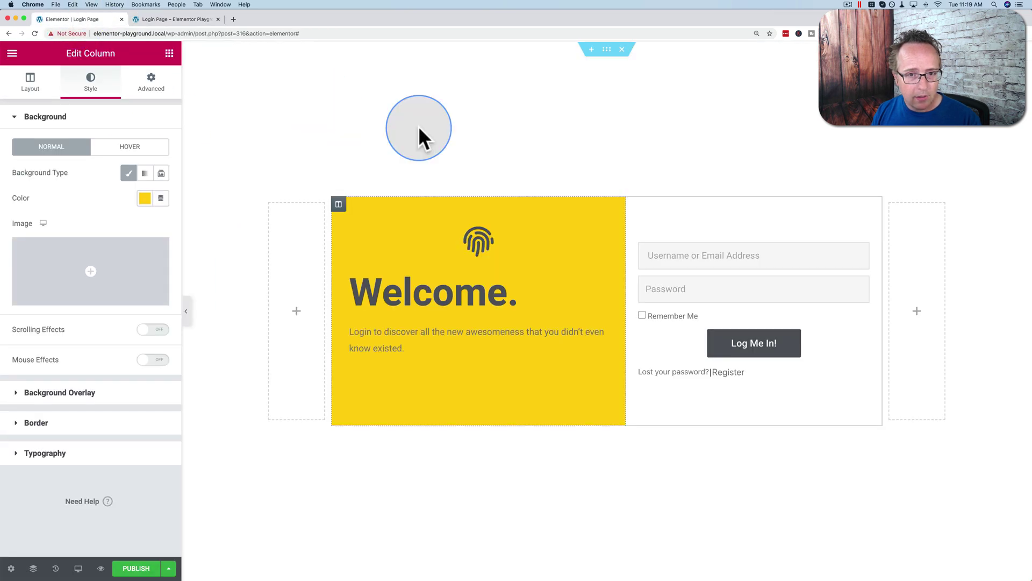
left_click(606, 49)
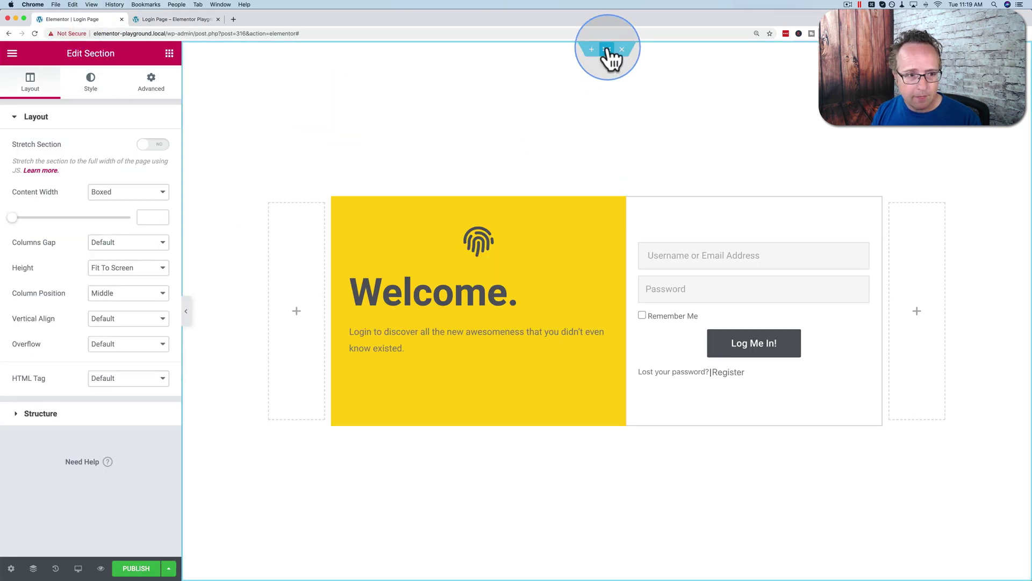
left_click(90, 83)
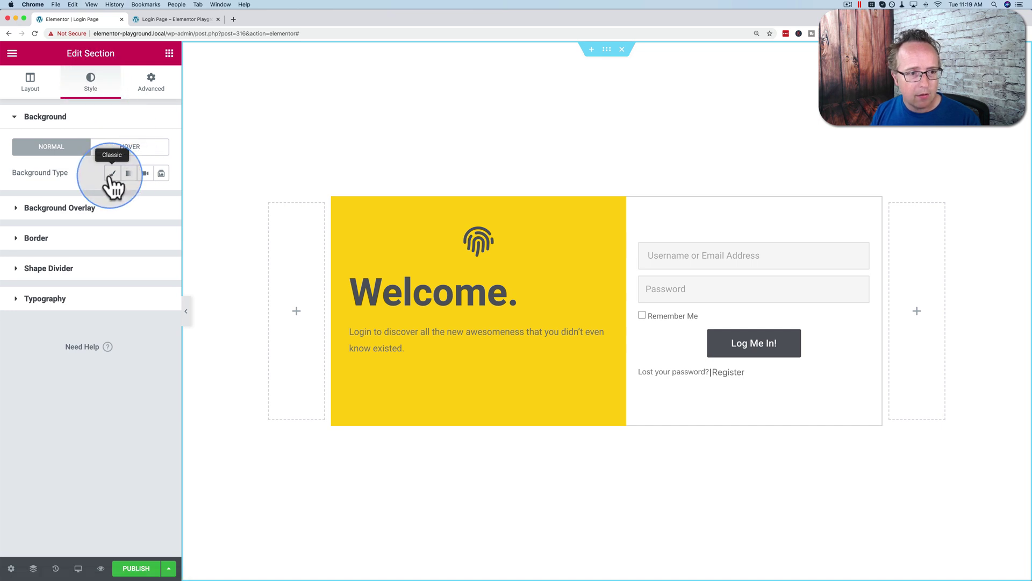
left_click(161, 173)
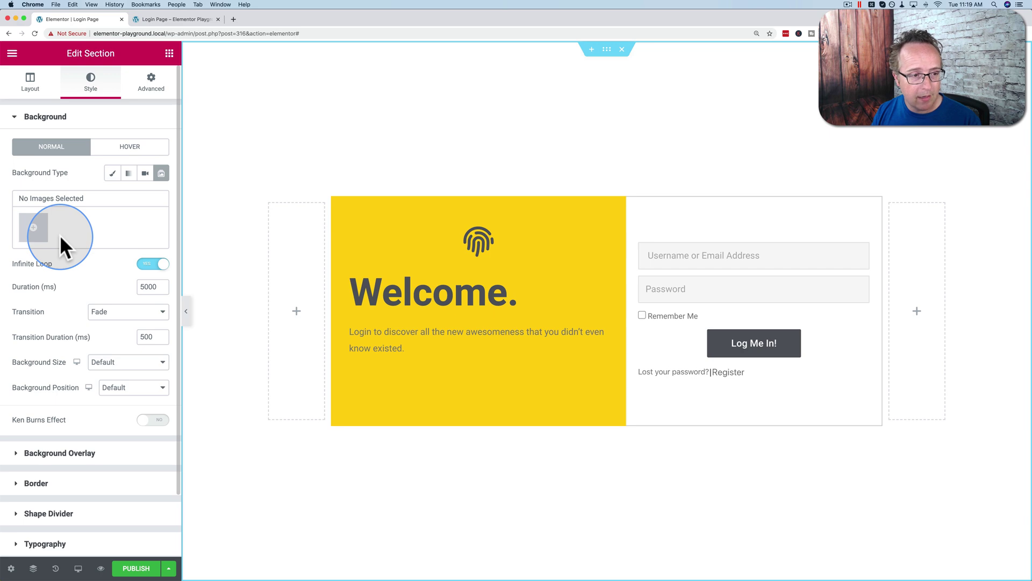
Step: Create a gallery from the Sacré-Cœur cathedral photo and insert it as the slideshow
left_click(31, 228)
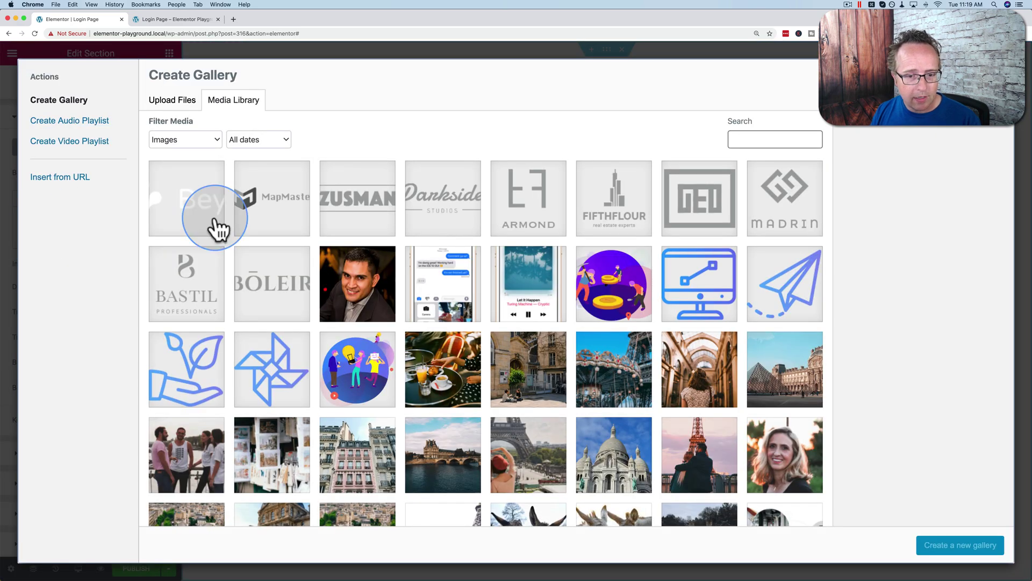
scroll(570, 282, "down", 3)
scroll(570, 285, "down", 3)
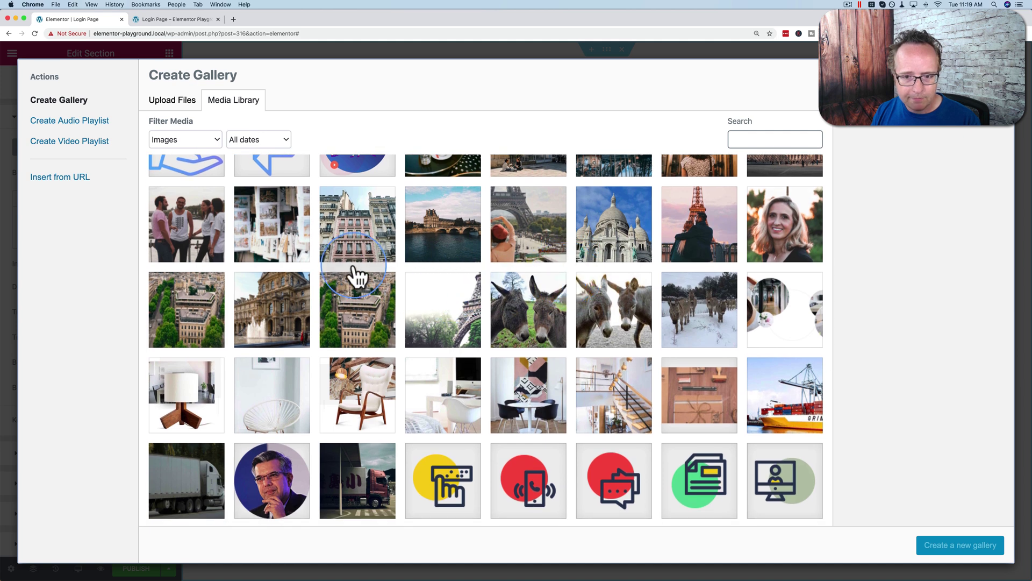
left_click(613, 240)
left_click(921, 552)
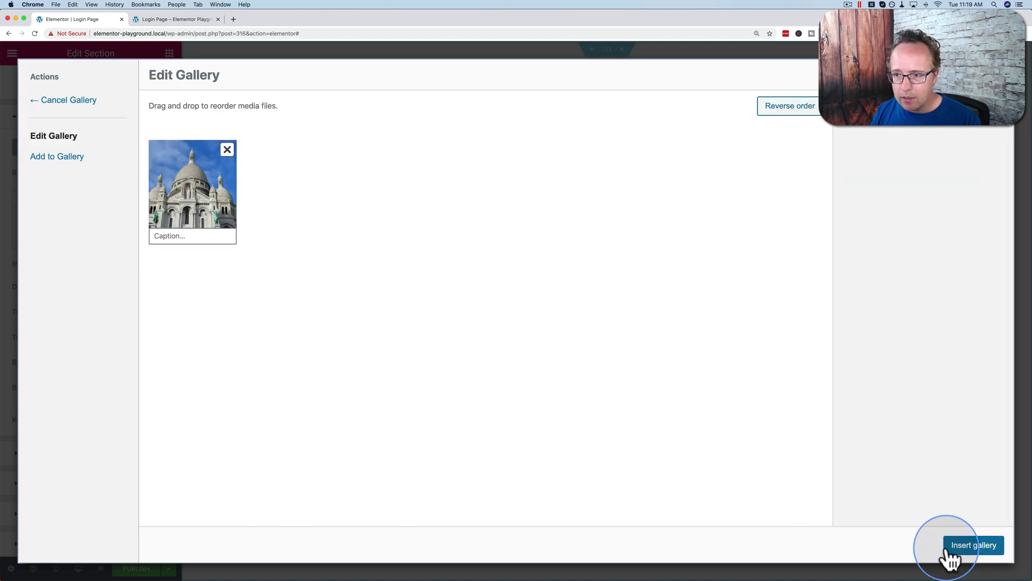
left_click(338, 266)
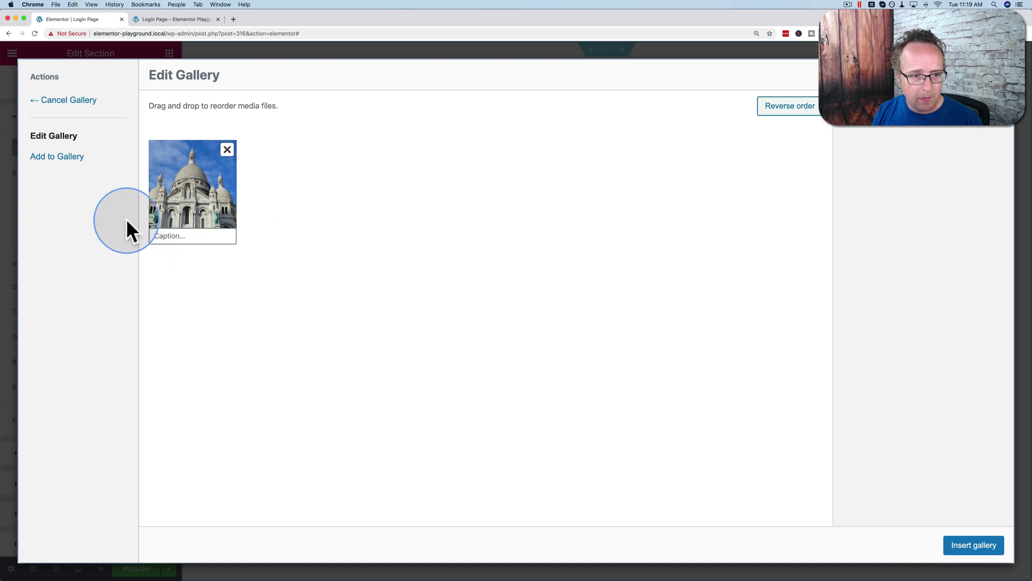
left_click(970, 549)
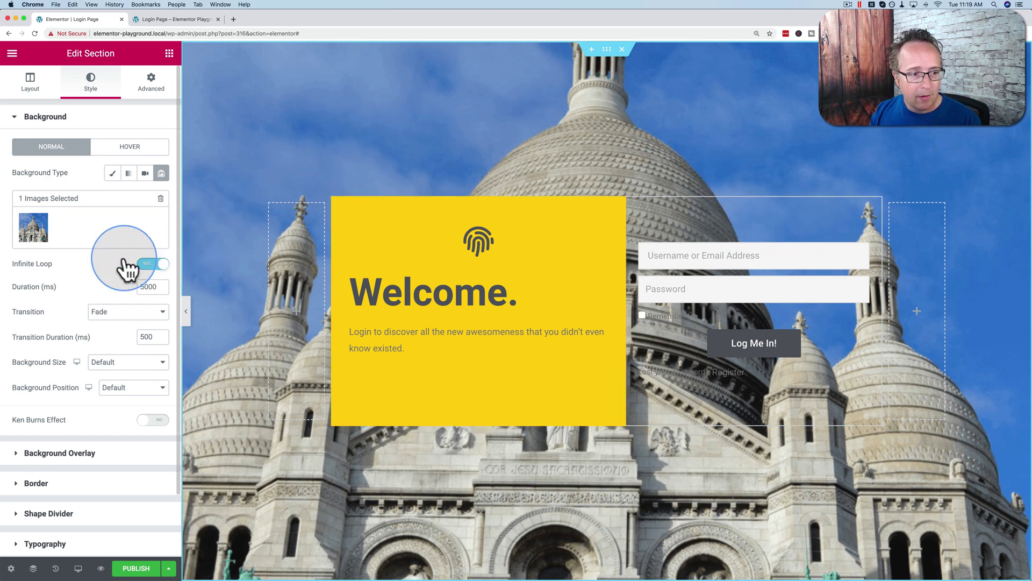
Step: Turn off Infinite Loop and set the background to Cover size, Center Center position
left_click(156, 264)
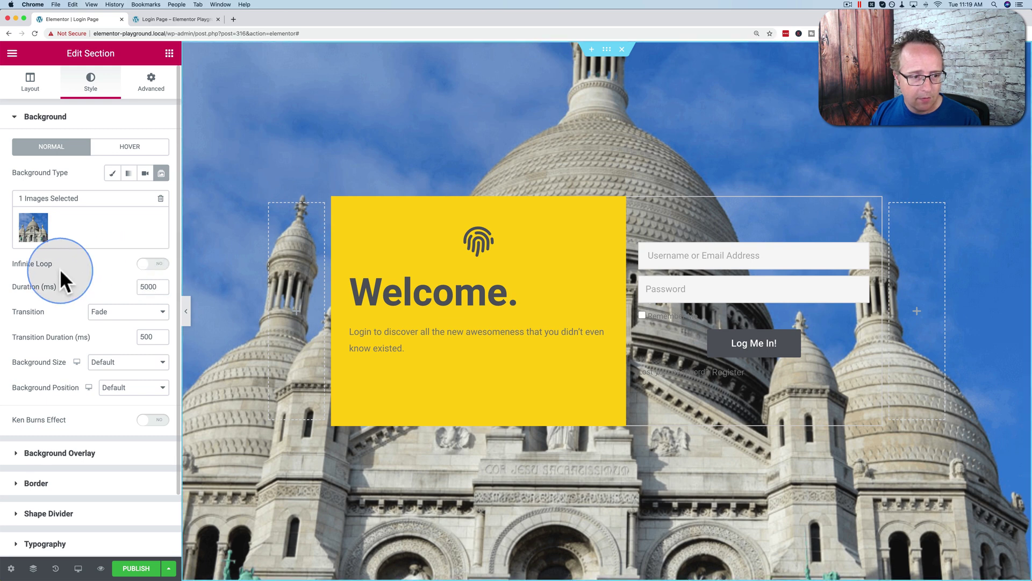
left_click(110, 366)
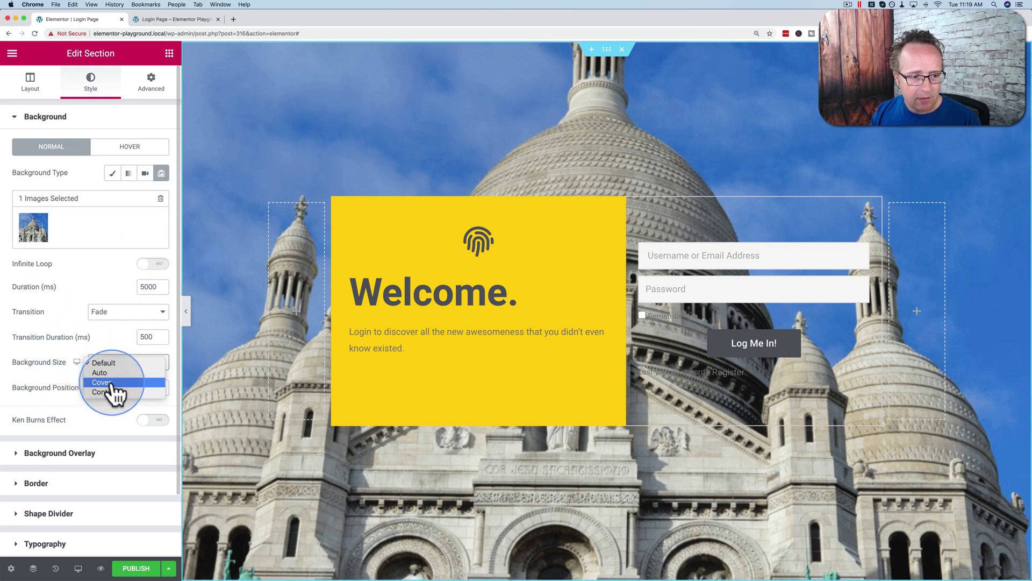
left_click(110, 382)
left_click(118, 391)
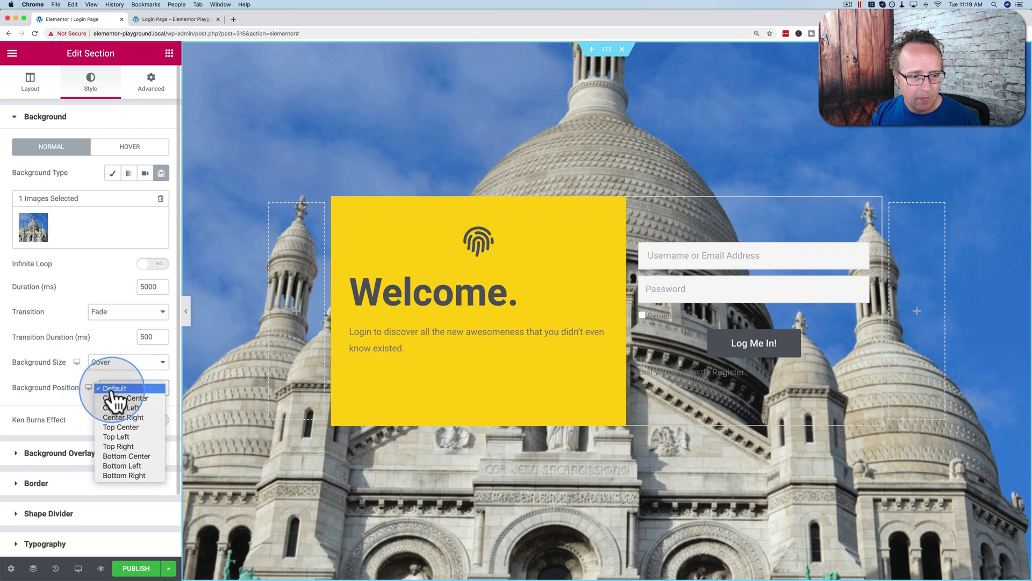
left_click(122, 399)
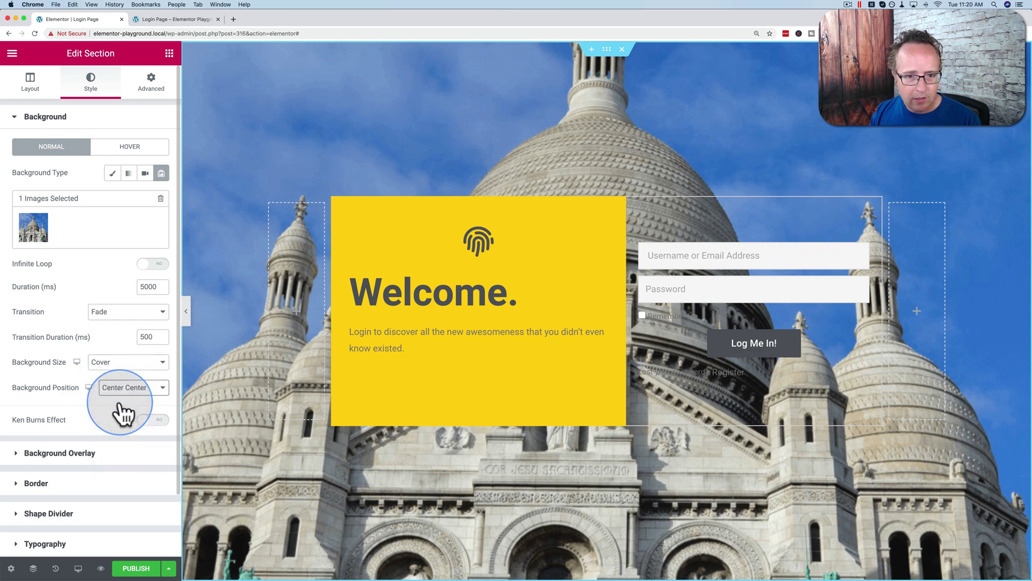
left_click(121, 395)
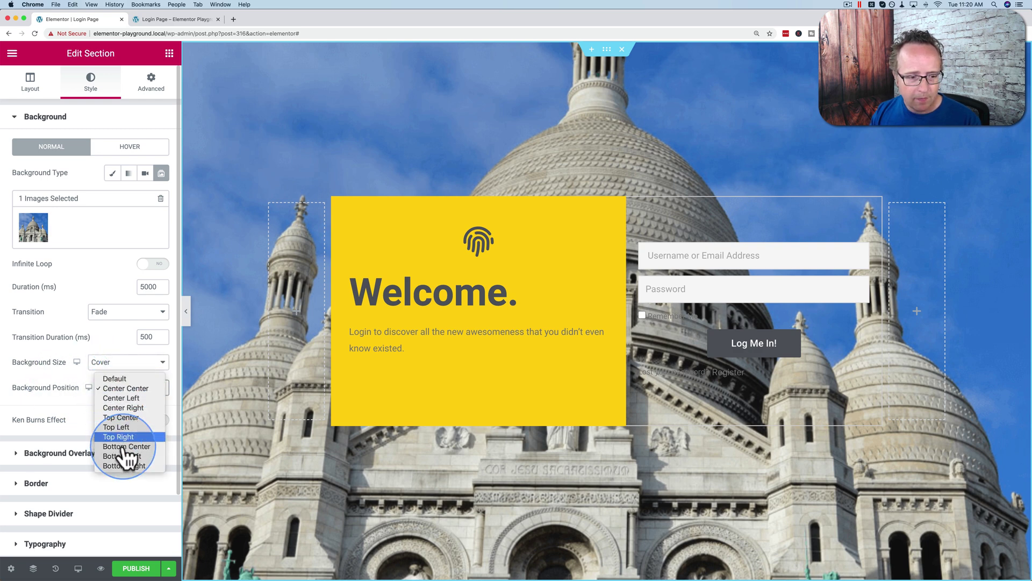
left_click(122, 467)
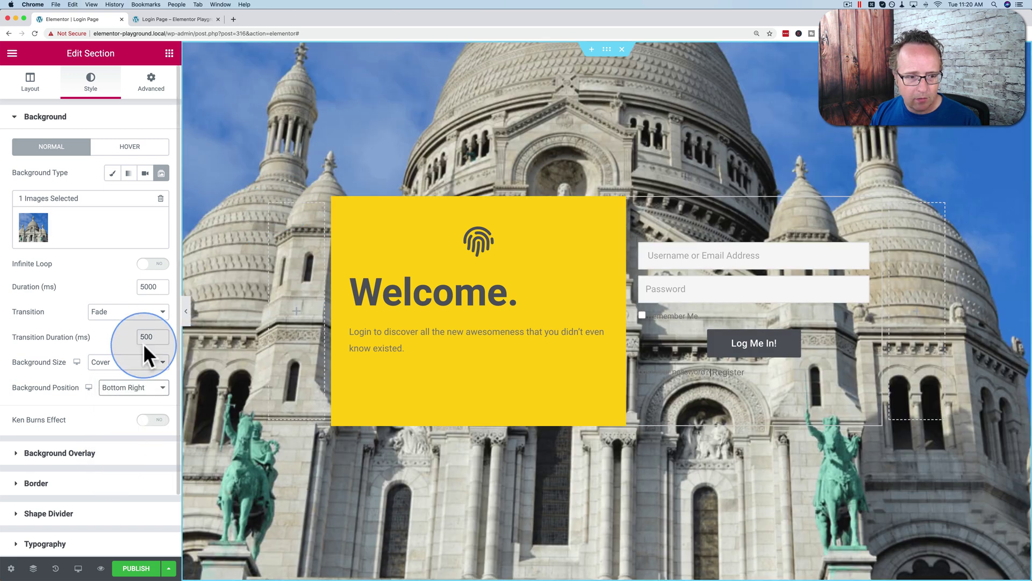
left_click(113, 387)
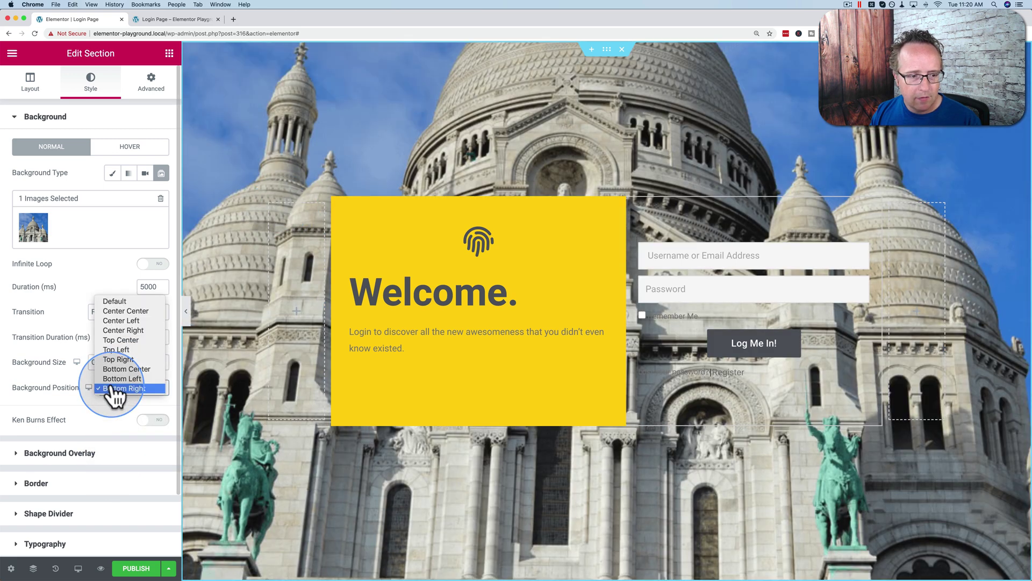
left_click(117, 312)
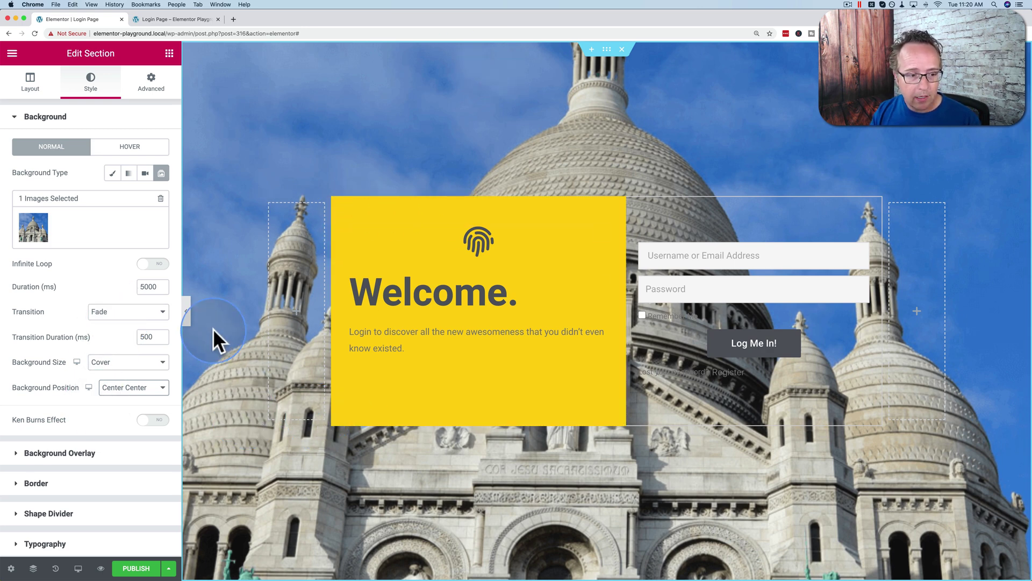
left_click(131, 391)
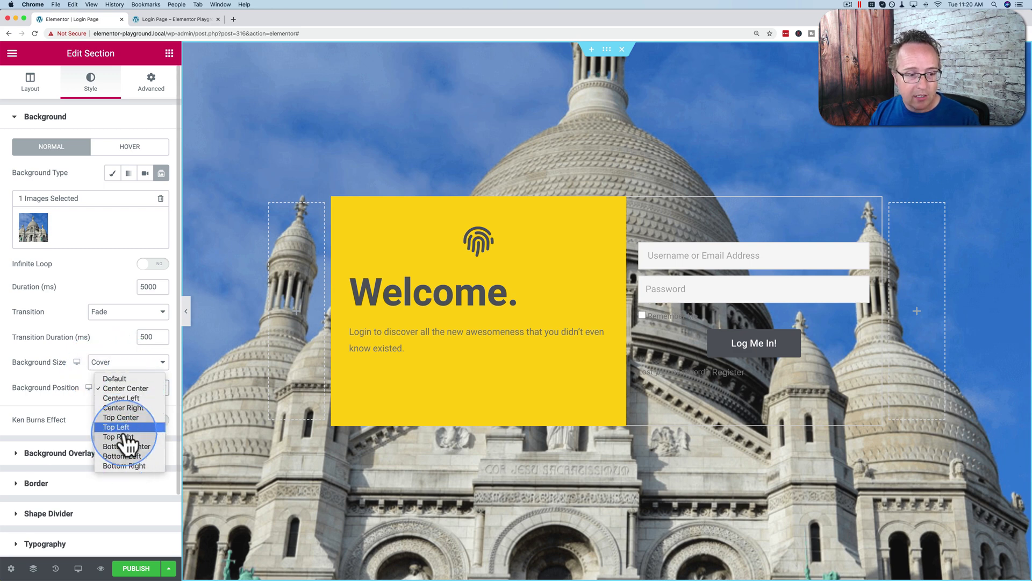
left_click(49, 456)
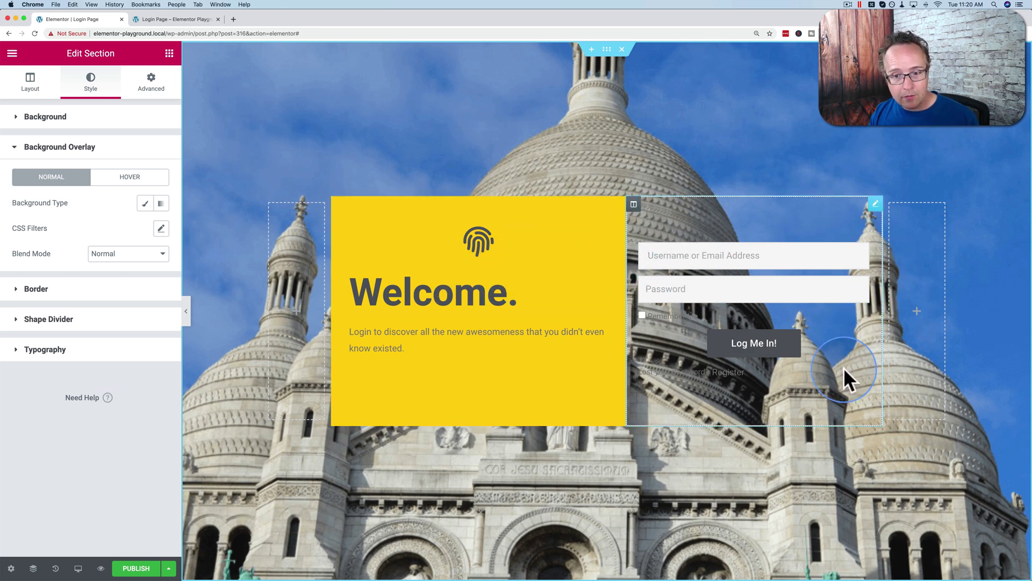
Step: Give the login form column a classic white background
left_click(634, 205)
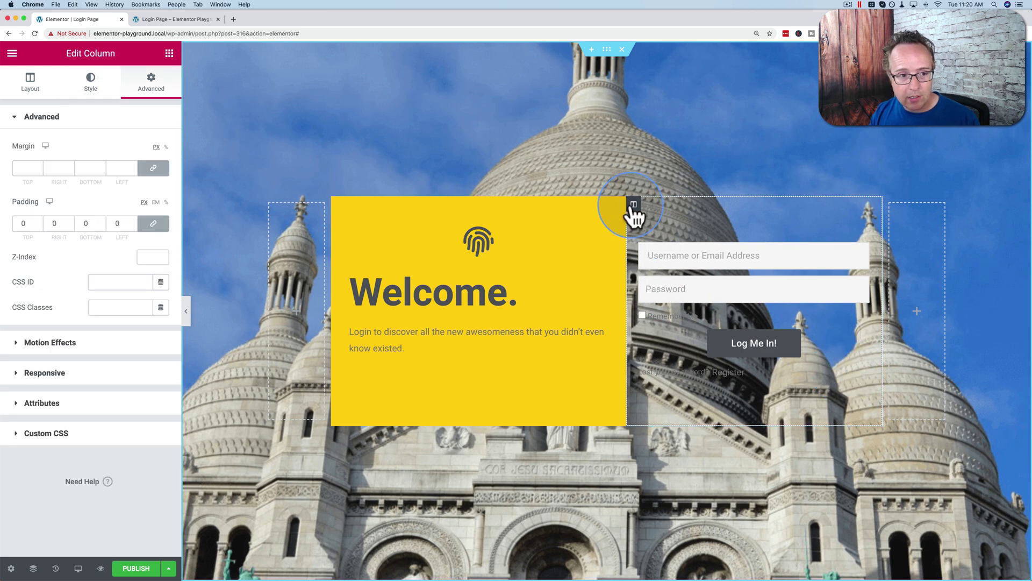
left_click(98, 221)
left_click(86, 91)
left_click(128, 173)
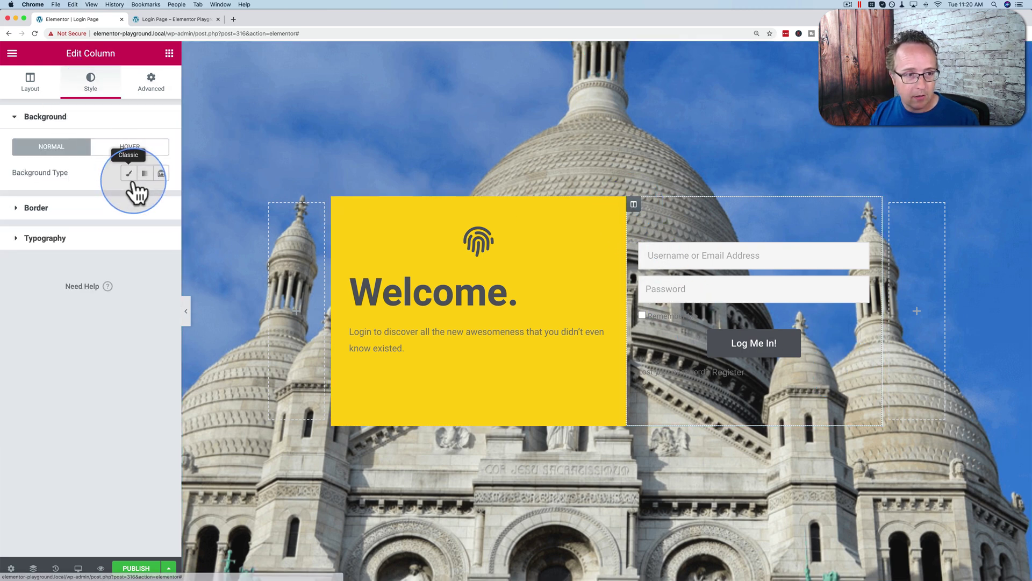
left_click(142, 200)
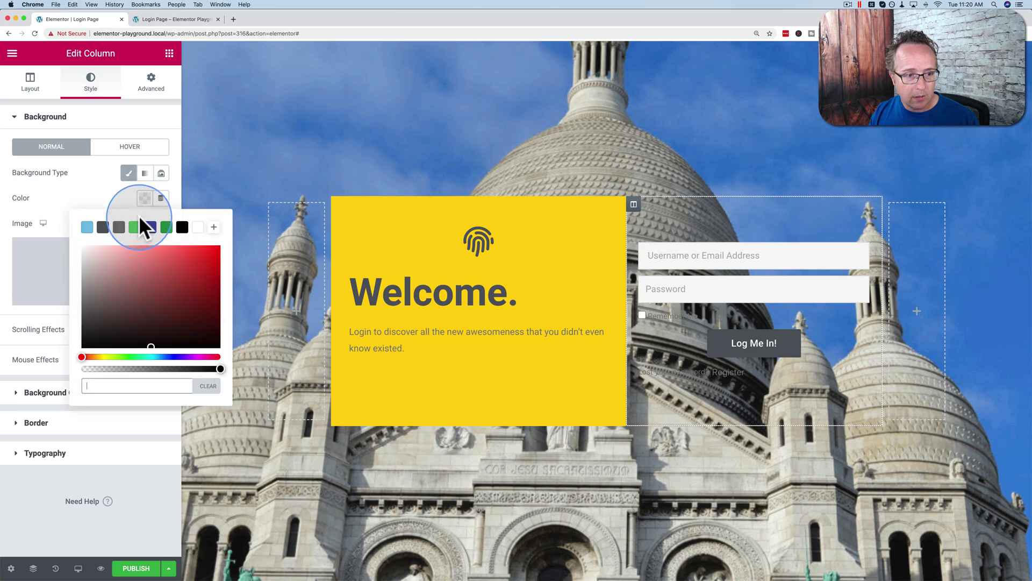
left_click(198, 227)
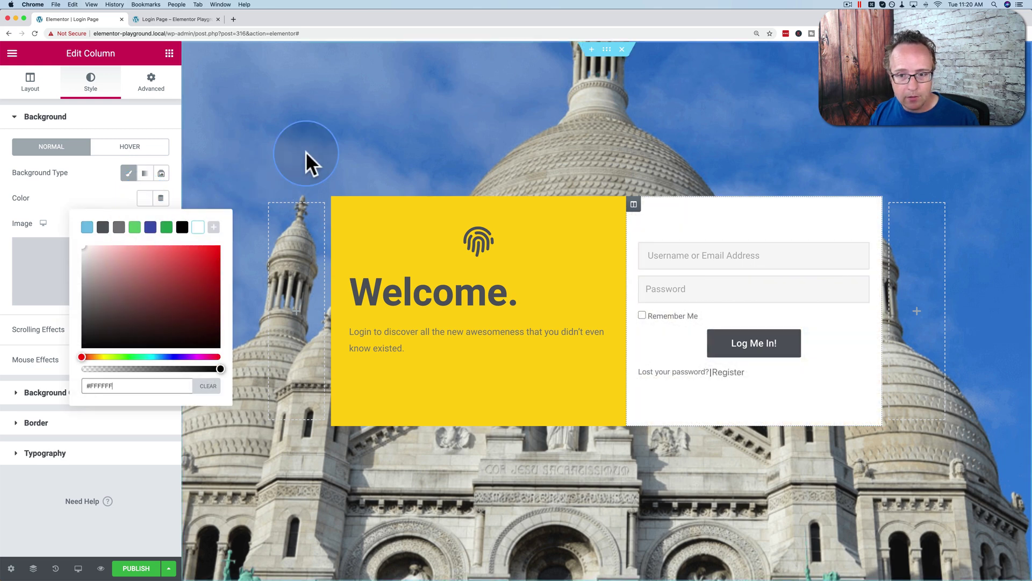
Step: Add a white-to-grey gradient overlay to the section at 0.77 opacity
left_click(607, 49)
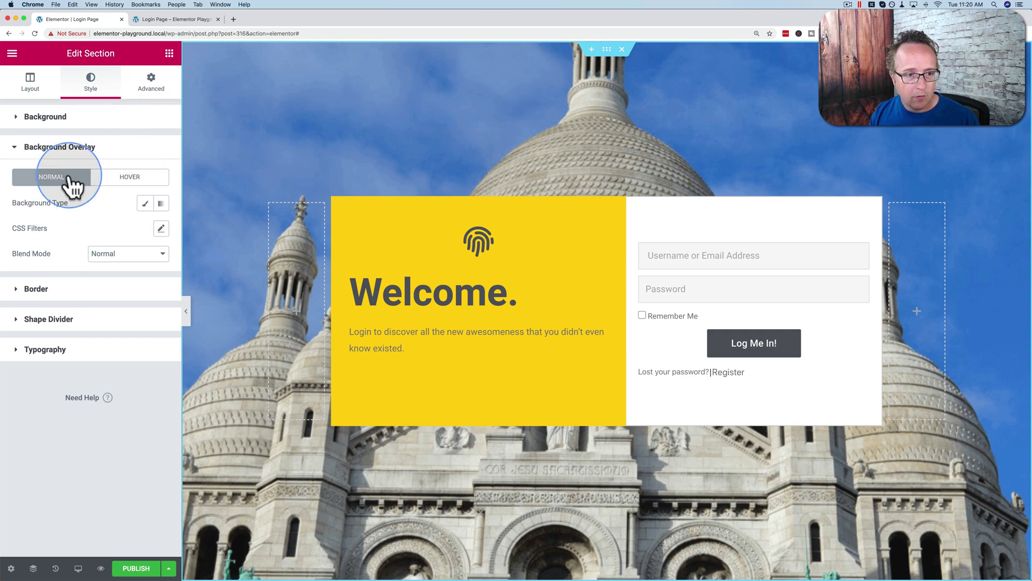
left_click(145, 204)
left_click(144, 228)
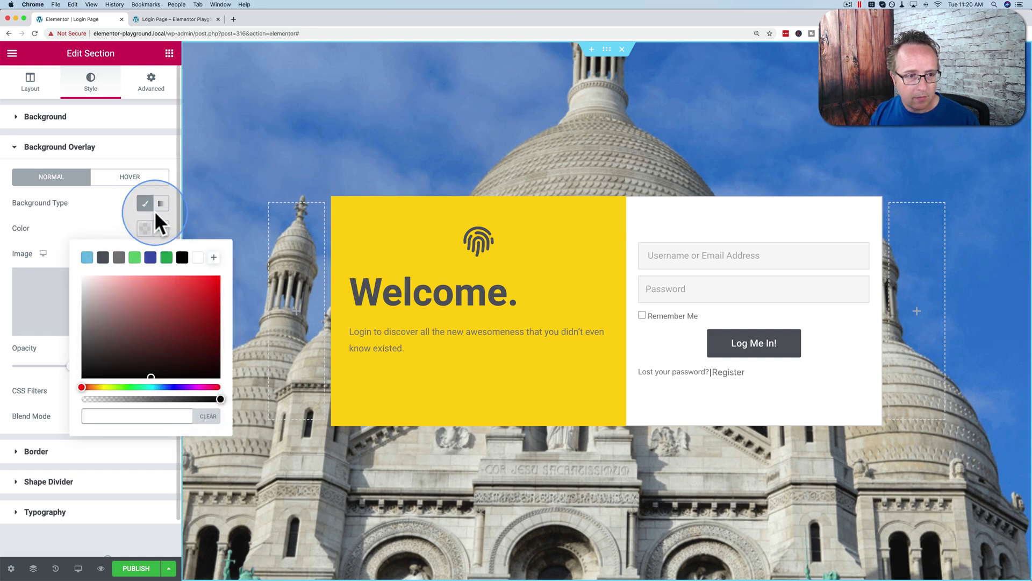
left_click(161, 207)
left_click(144, 228)
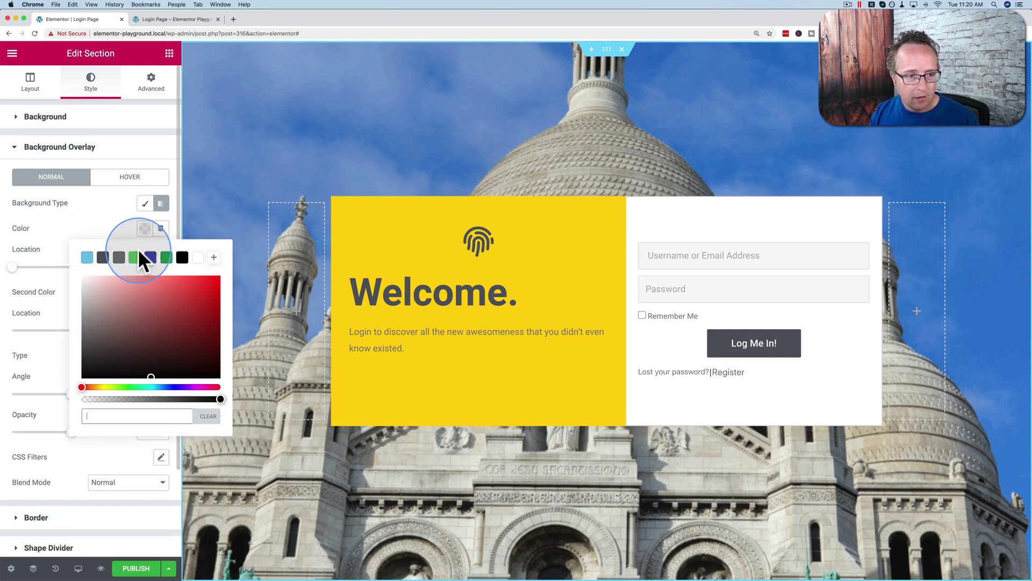
left_click(196, 258)
left_click(91, 225)
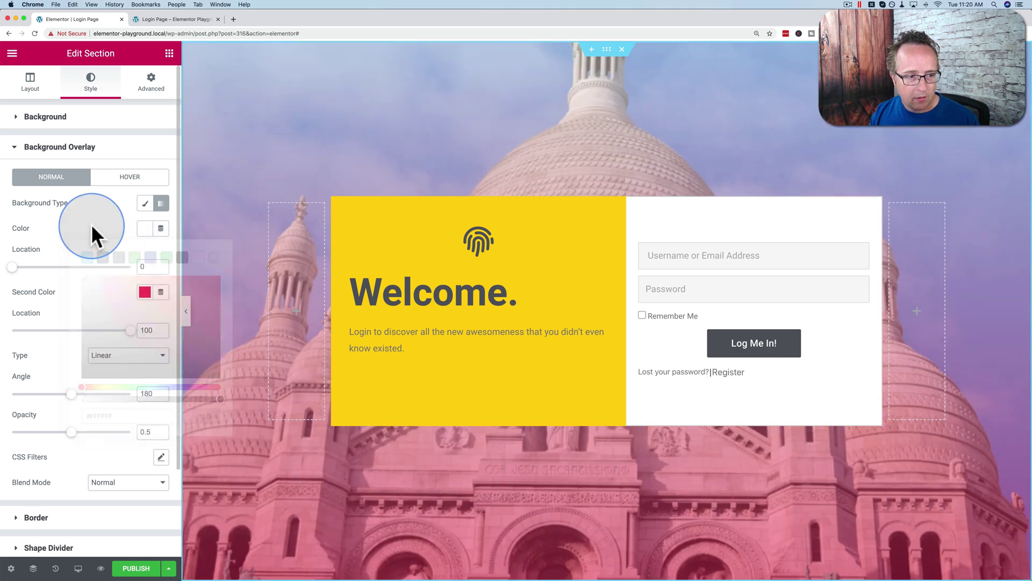
left_click(145, 292)
left_click_drag(181, 361, 62, 405)
left_click(76, 231)
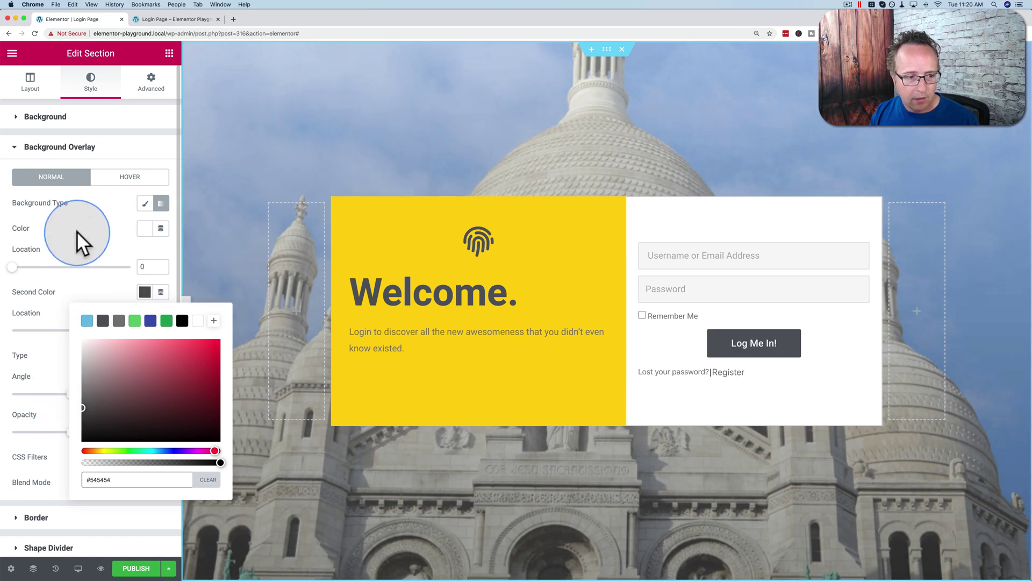
left_click_drag(76, 441, 108, 442)
Step: Lighten the gradient's second colour to #B1B1B1 and inspect the faded background
left_click(148, 302)
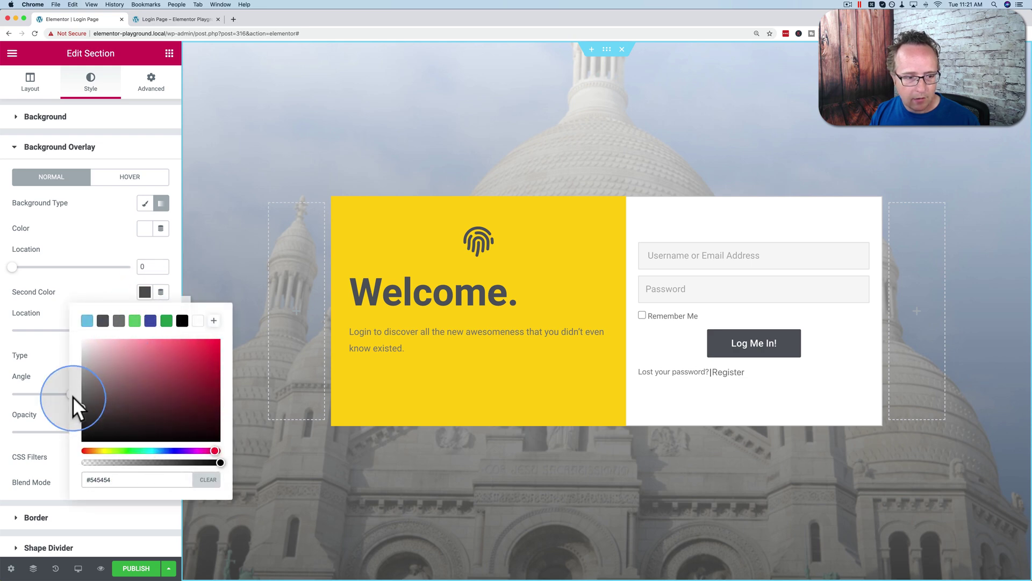
left_click_drag(72, 396, 75, 368)
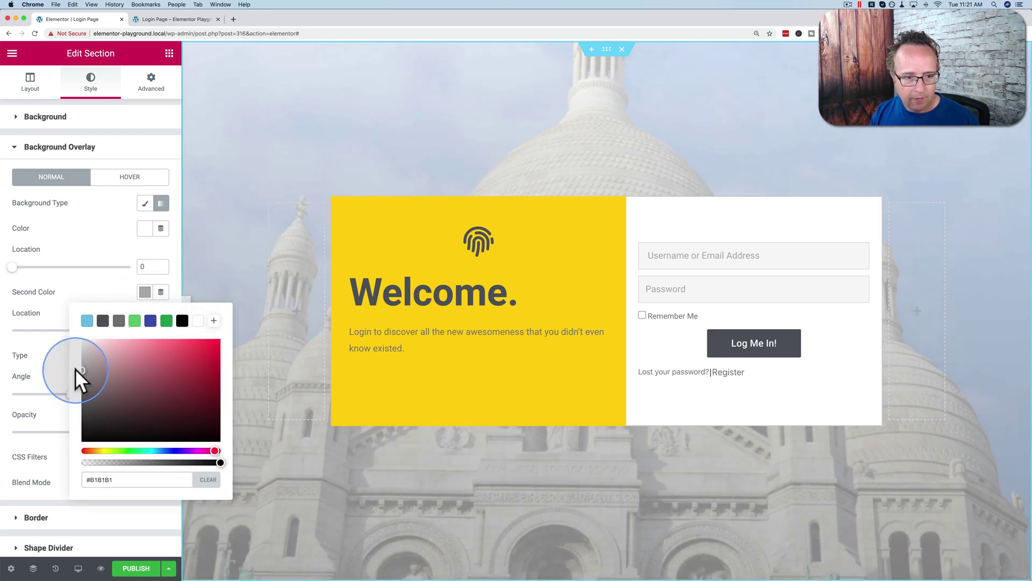
left_click(75, 256)
left_click(224, 371)
scroll(224, 371, "down", 3)
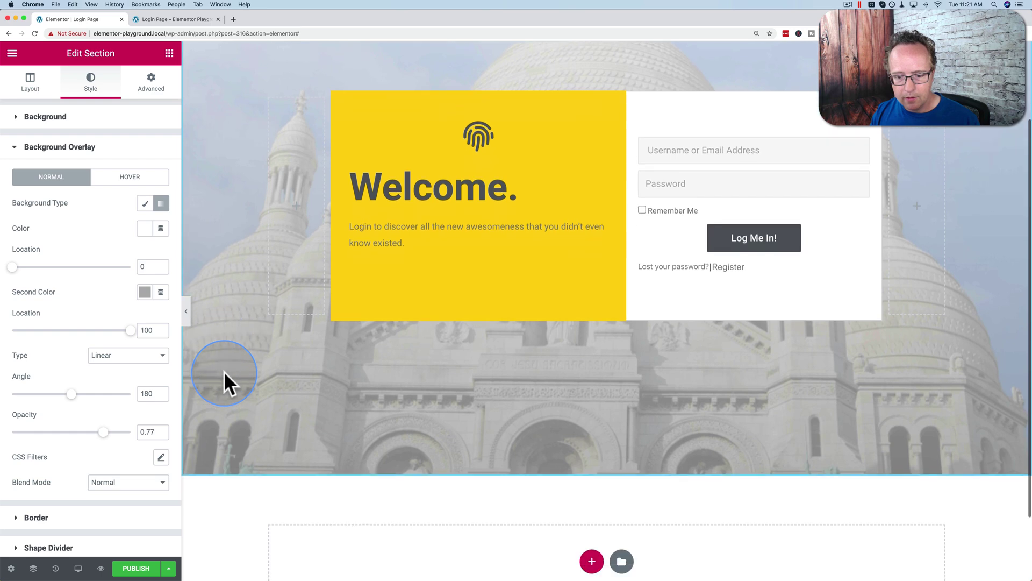
scroll(223, 371, "up", 3)
Step: Preview the login page in a new tab, then check it at tablet and phone widths
left_click(100, 568)
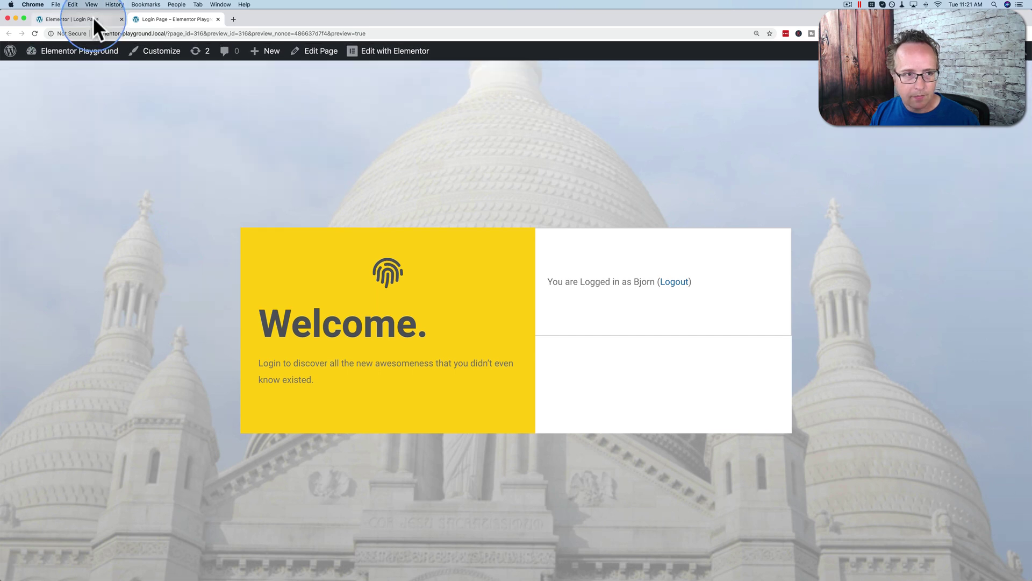
left_click(81, 19)
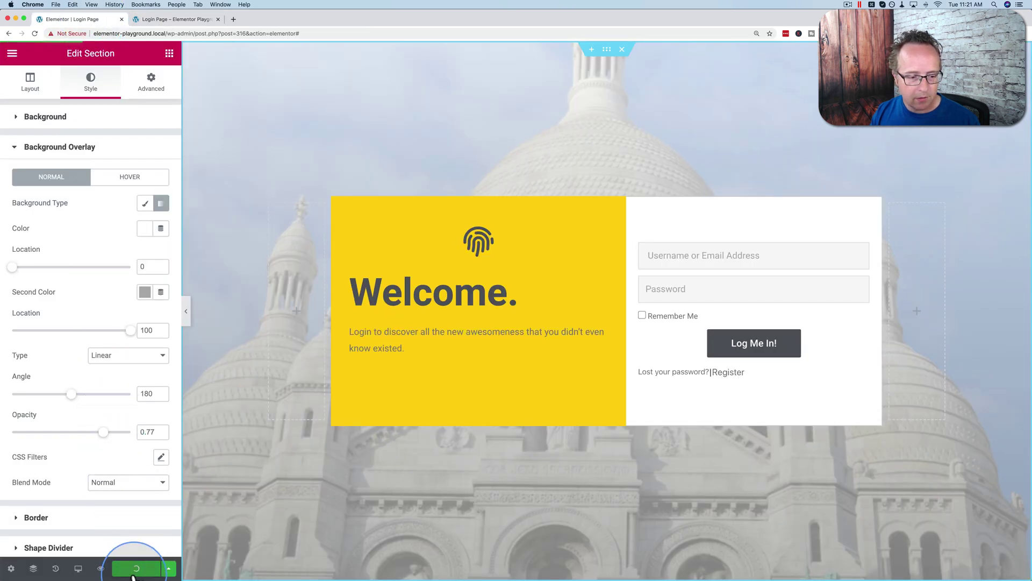
left_click(78, 568)
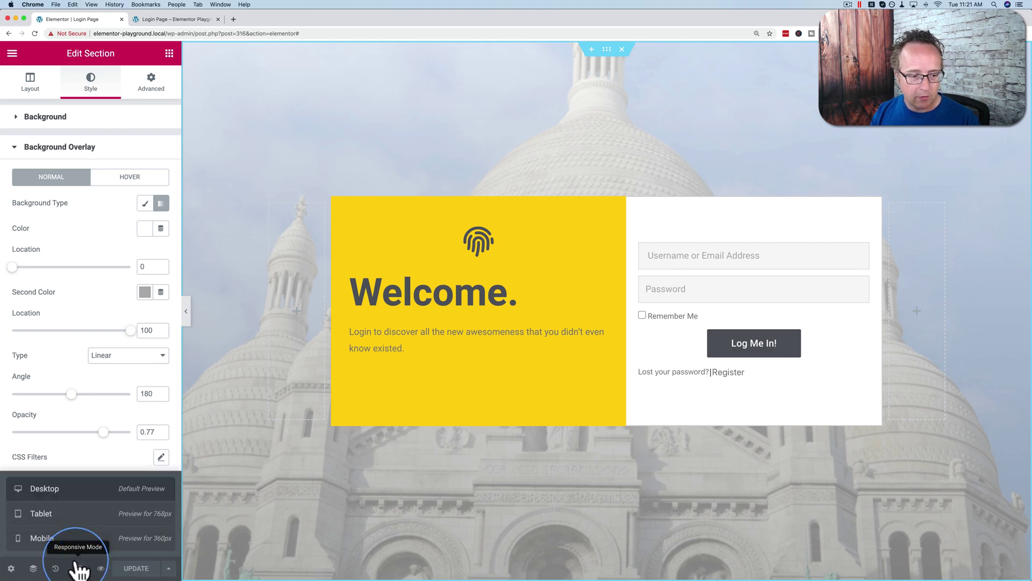
left_click(69, 516)
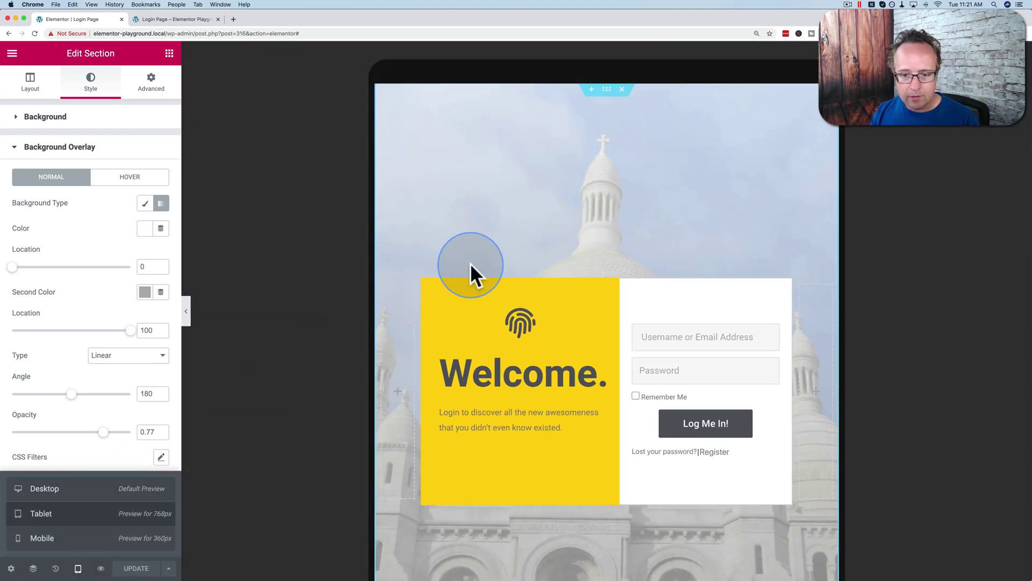
scroll(471, 265, "down", 5)
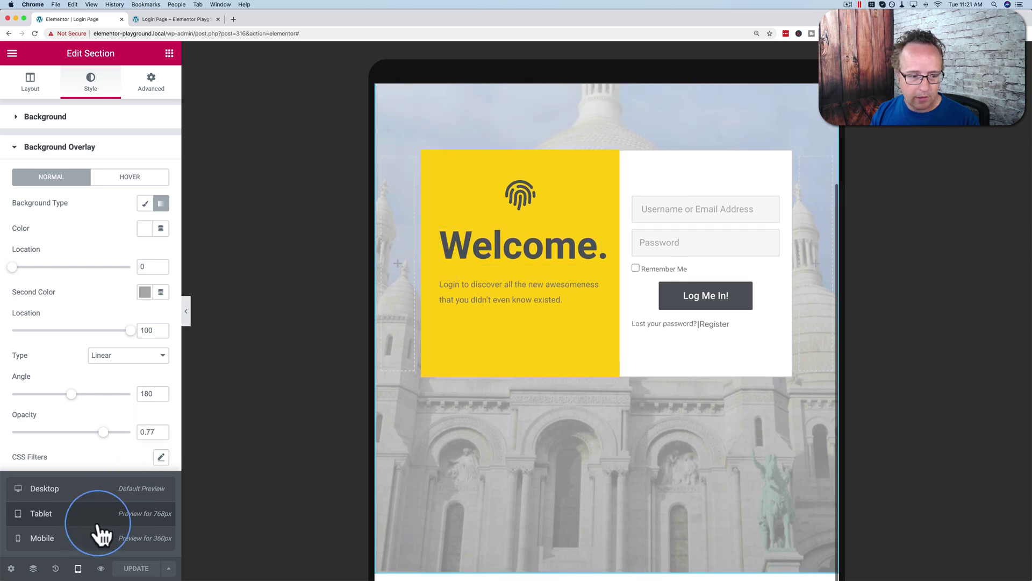
left_click(80, 539)
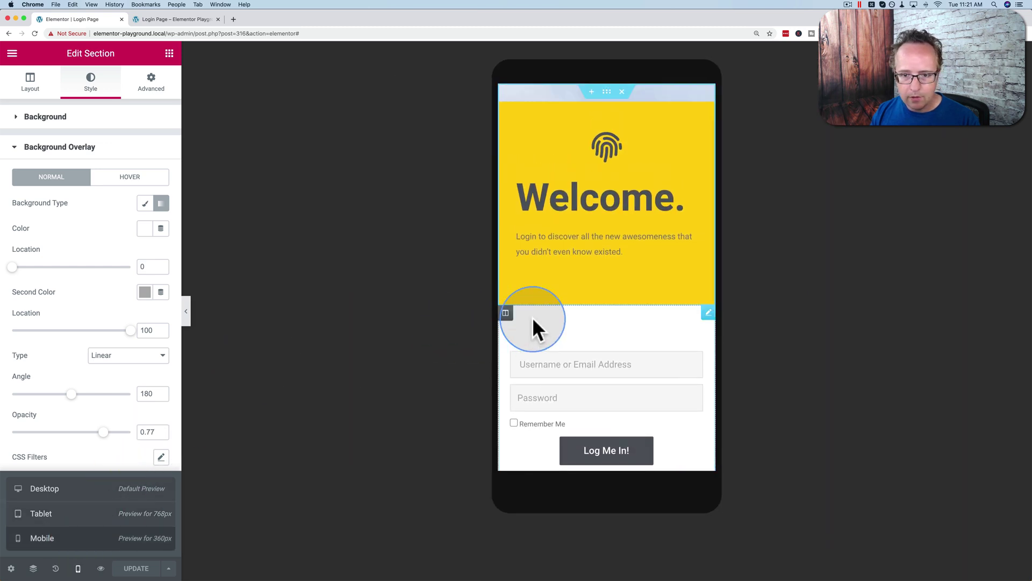
scroll(533, 317, "down", 3)
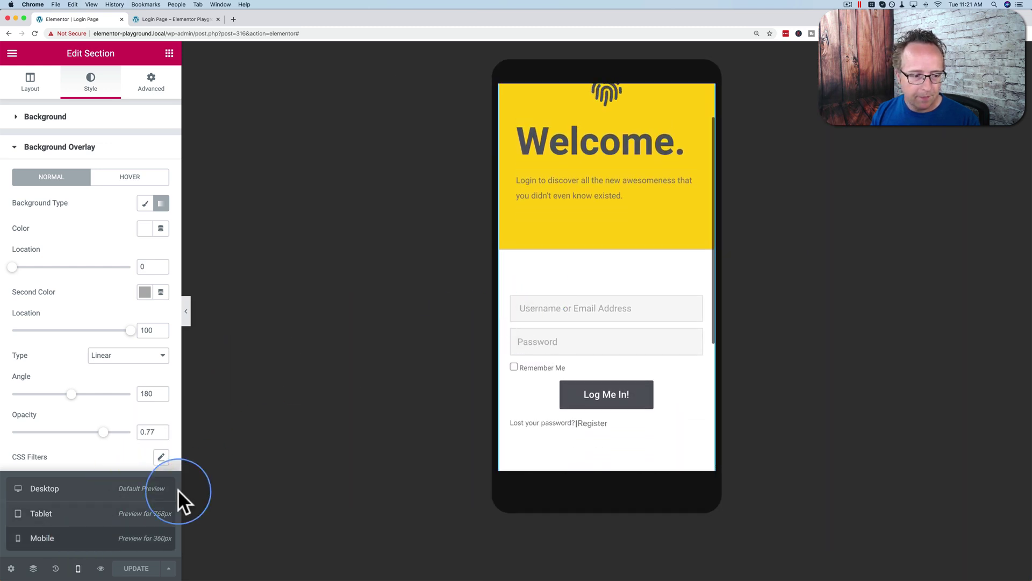
Step: Copy the Login Page's public link address from the WordPress Pages list
left_click(146, 21)
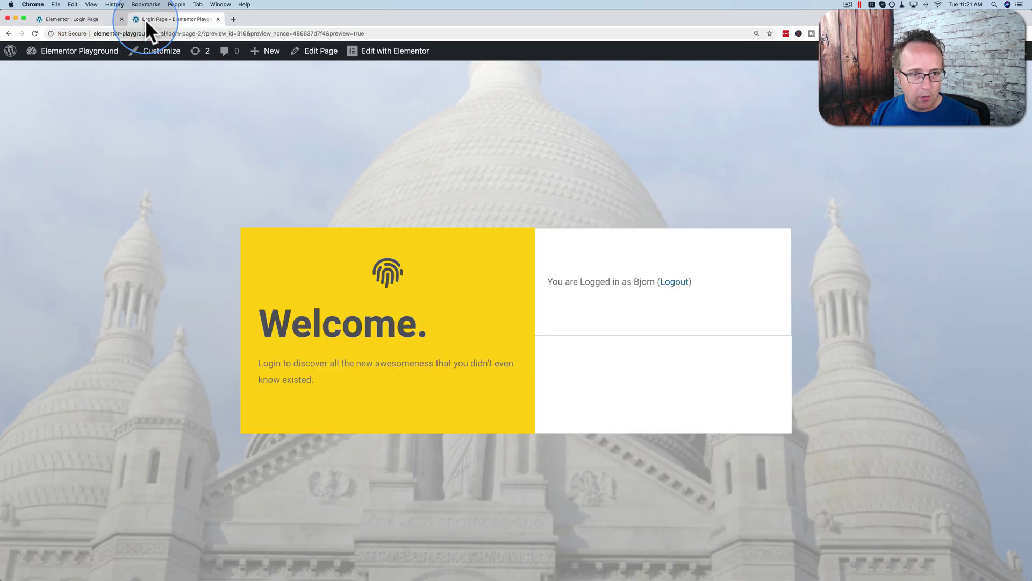
mouse_move(67, 59)
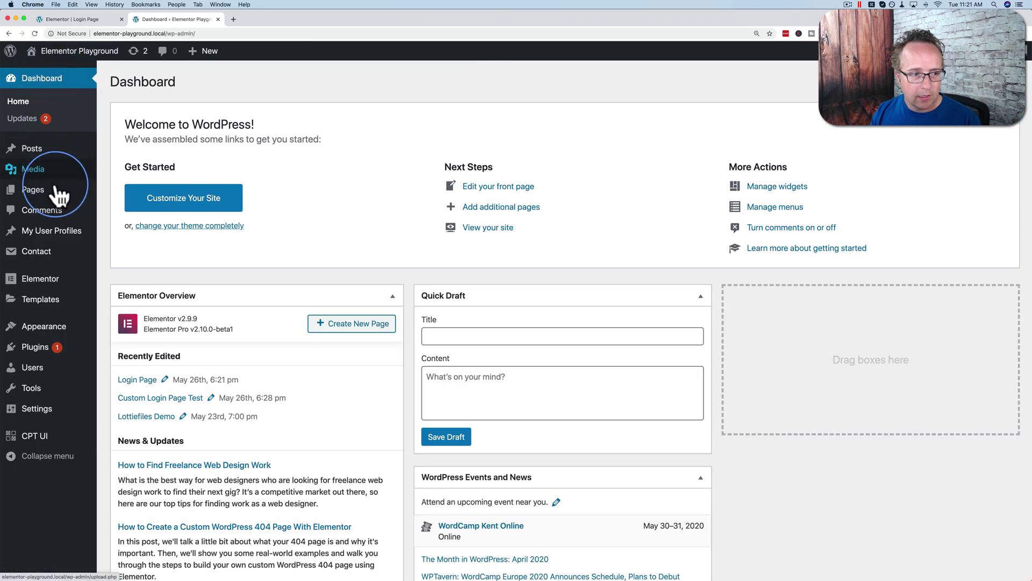
left_click(41, 197)
scroll(191, 289, "down", 5)
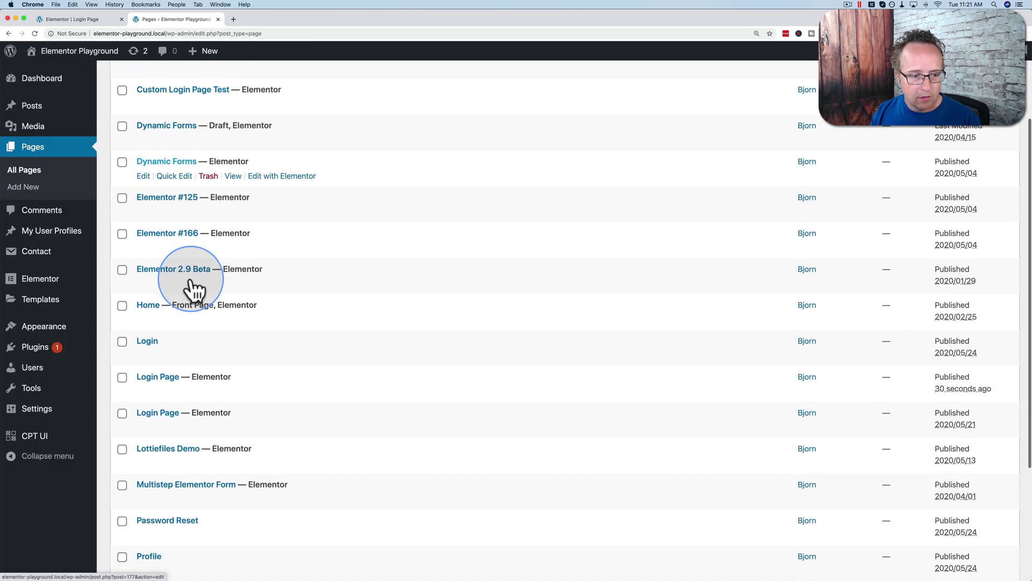
mouse_move(173, 360)
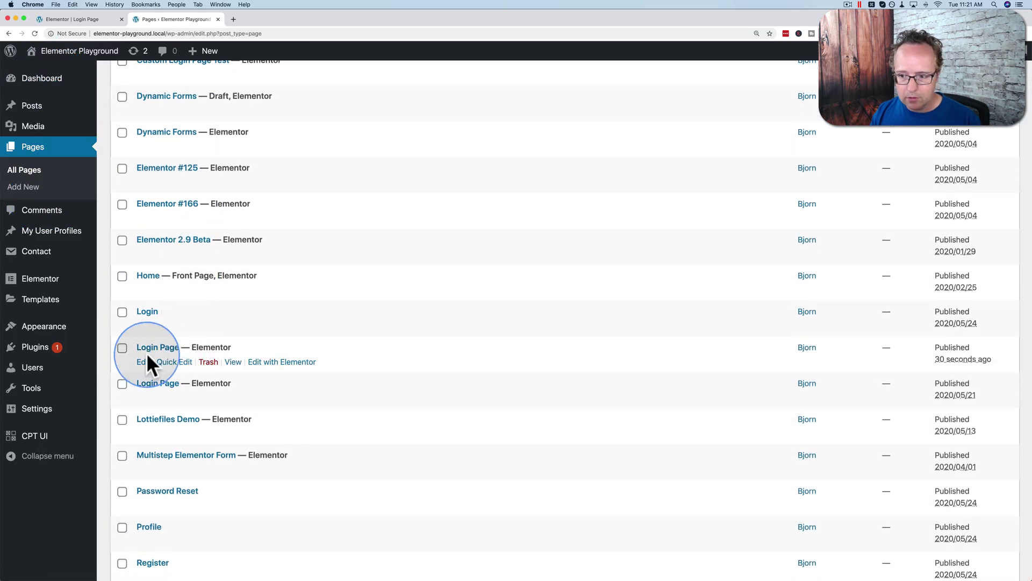
right_click(230, 362)
left_click(260, 399)
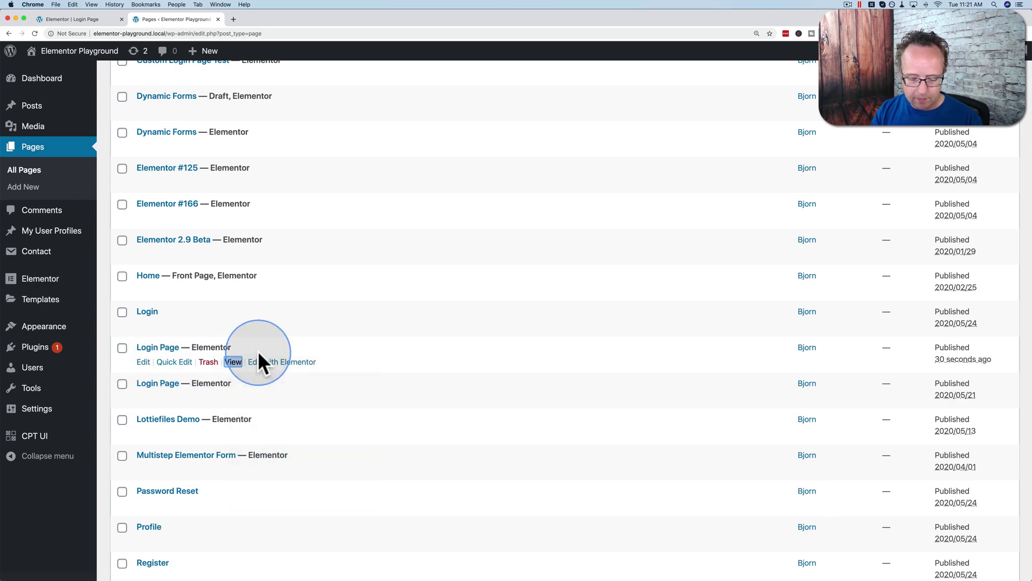
Step: Load the Login Page in a private window, sign in with the username, then close the window
key("super+shift+n")
key("super+v")
key("Return")
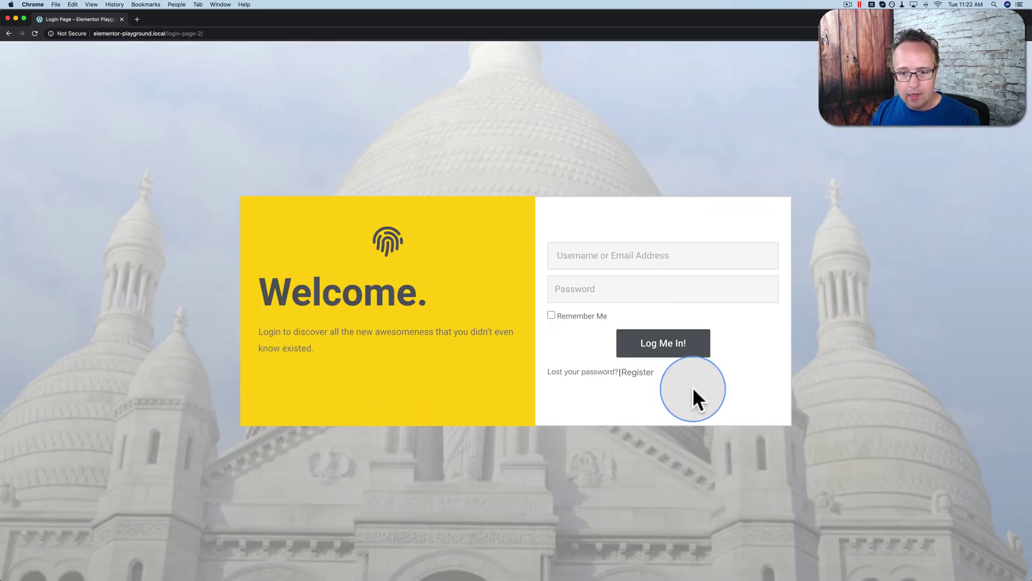
left_click(570, 256)
type("Bjorn")
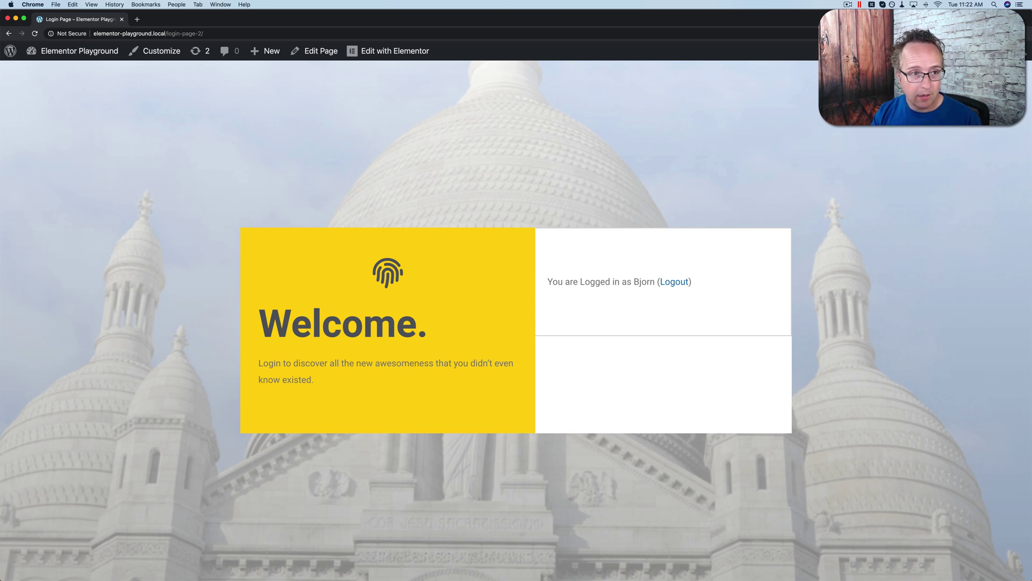
key("super+w")
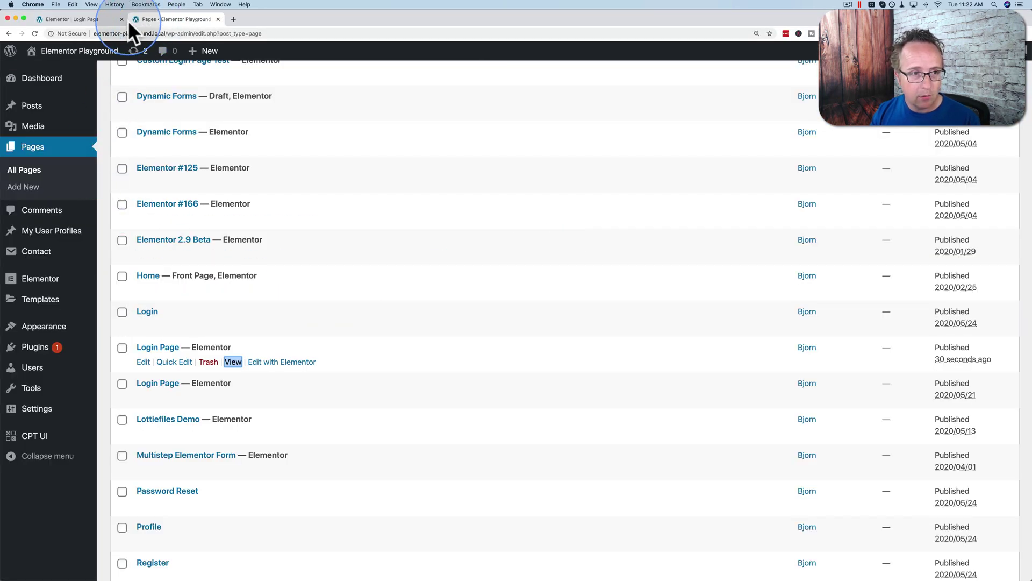
Step: Switch the Elementor preview to Desktop width and select the Login widget
left_click(105, 19)
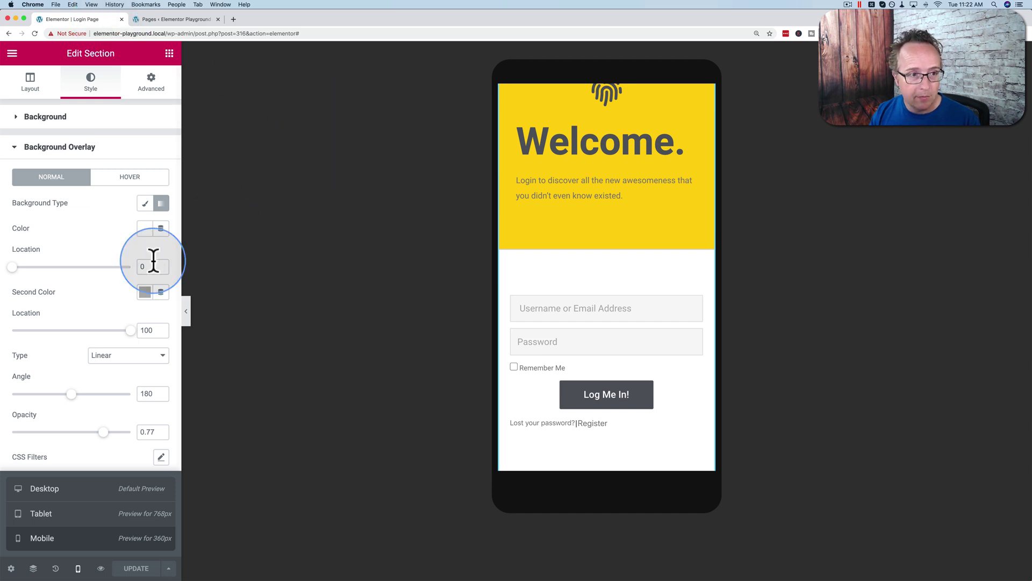
left_click(706, 263)
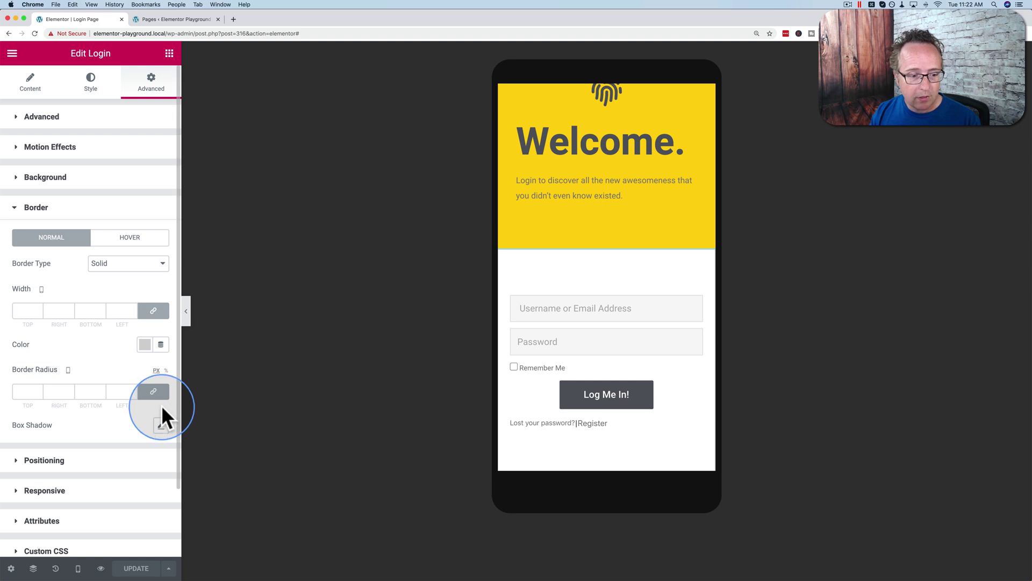
mouse_move(81, 565)
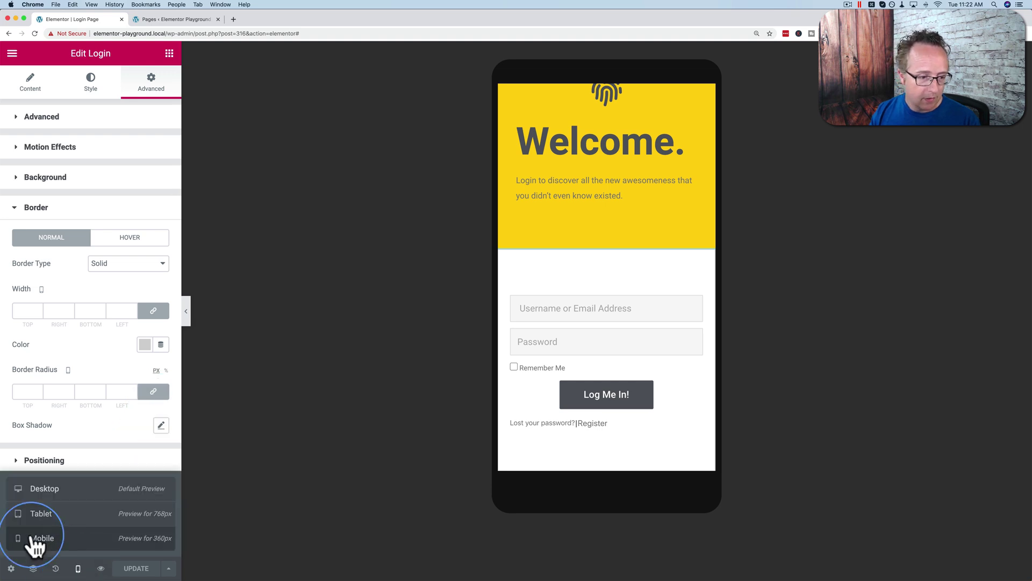
left_click(56, 496)
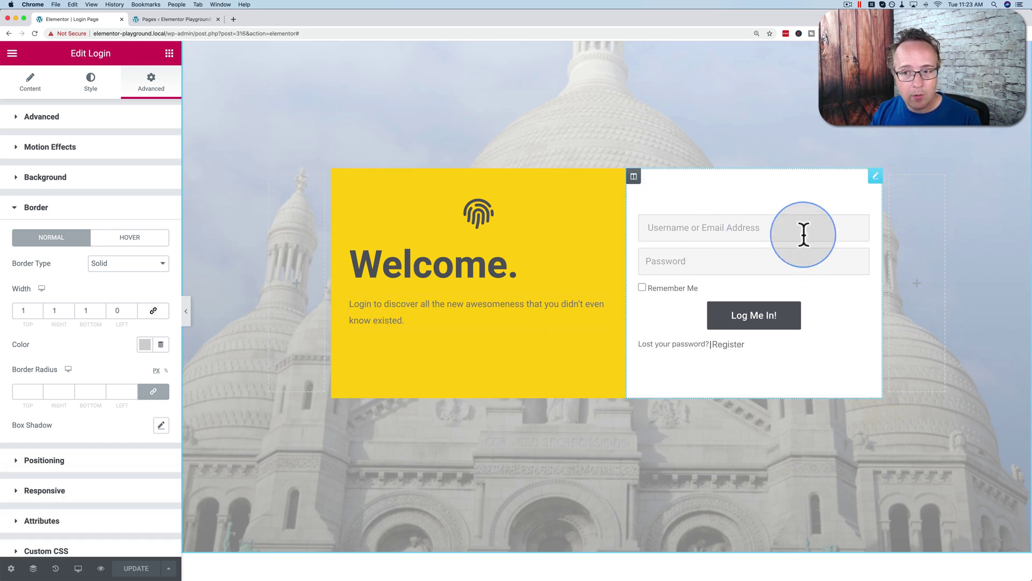
left_click(876, 176)
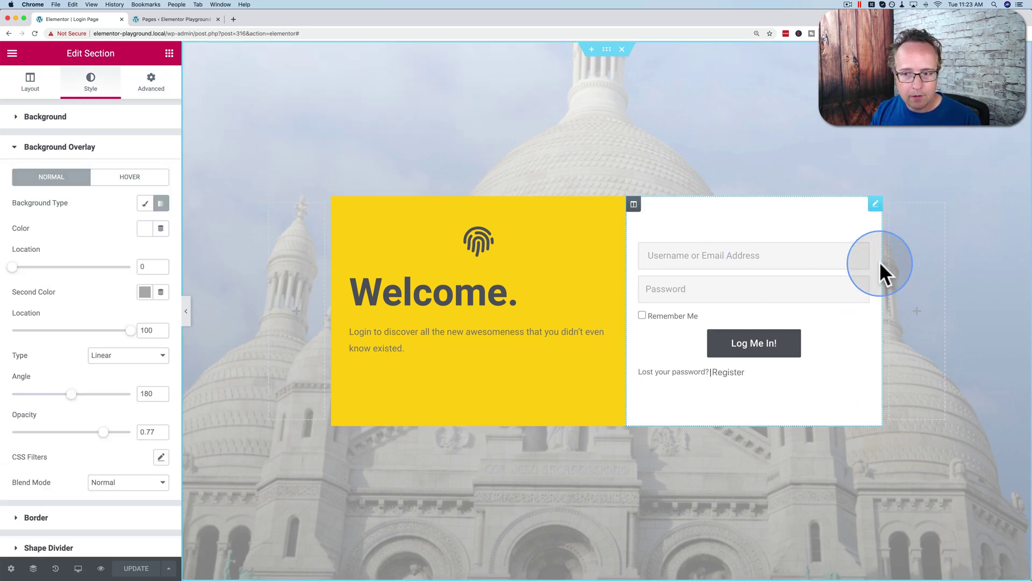
left_click(875, 208)
Step: Turn on Redirect After Login and set the site's wp-admin/ URL as the redirect address
left_click(28, 86)
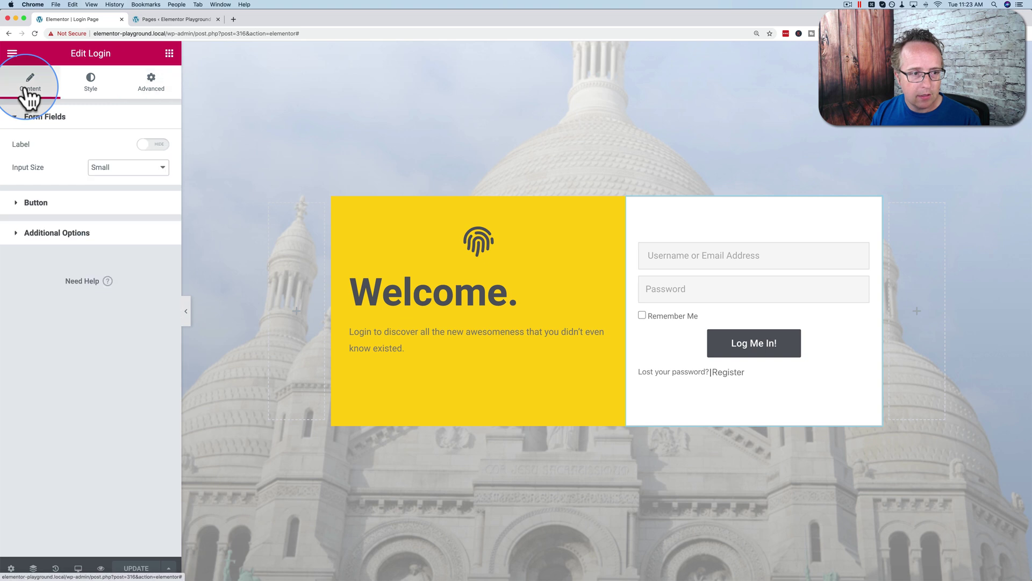
left_click(34, 235)
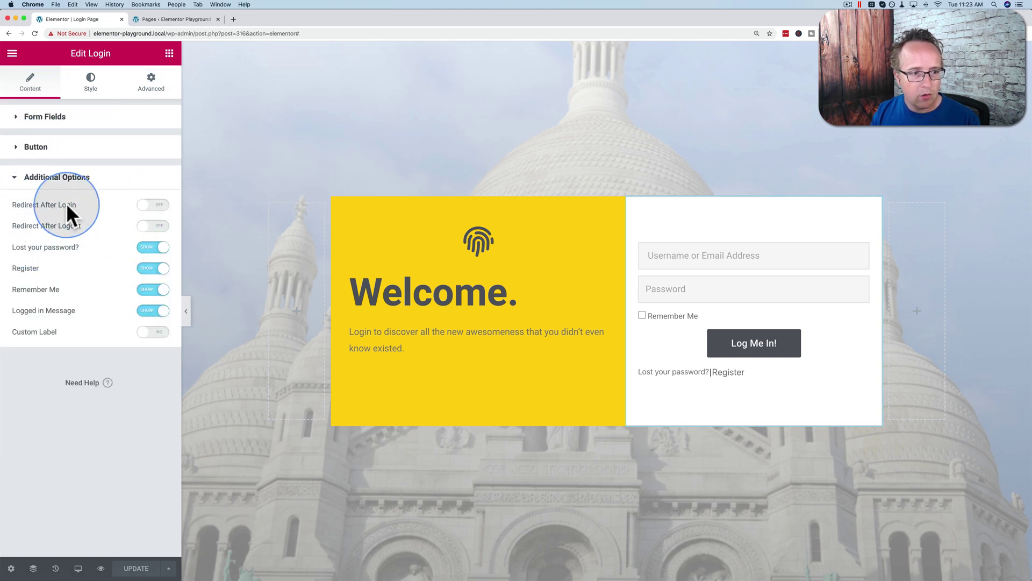
left_click(152, 208)
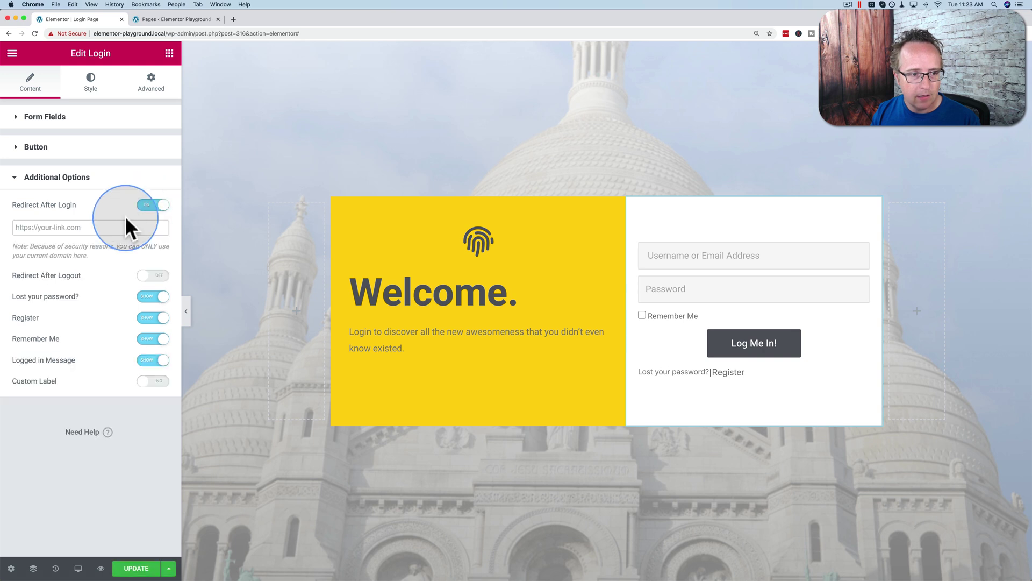
left_click(88, 228)
type("https://")
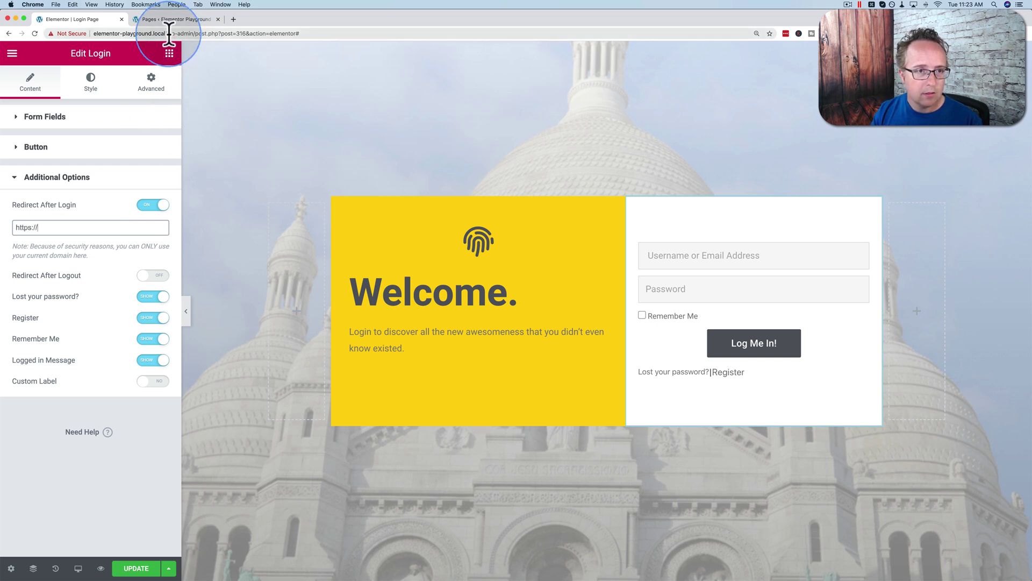
left_click_drag(169, 33, 81, 34)
left_click(58, 227)
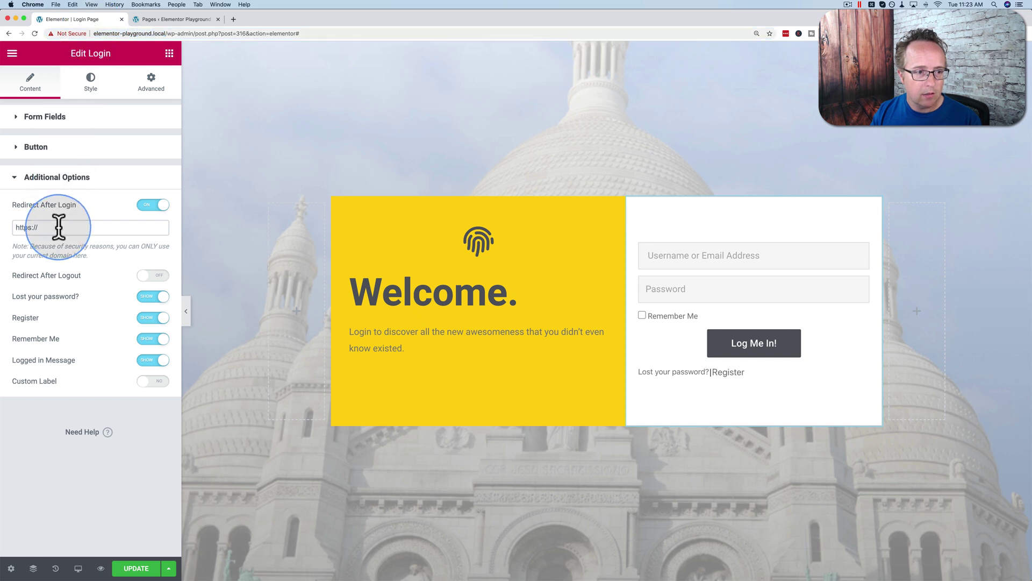
type("wp-admin/")
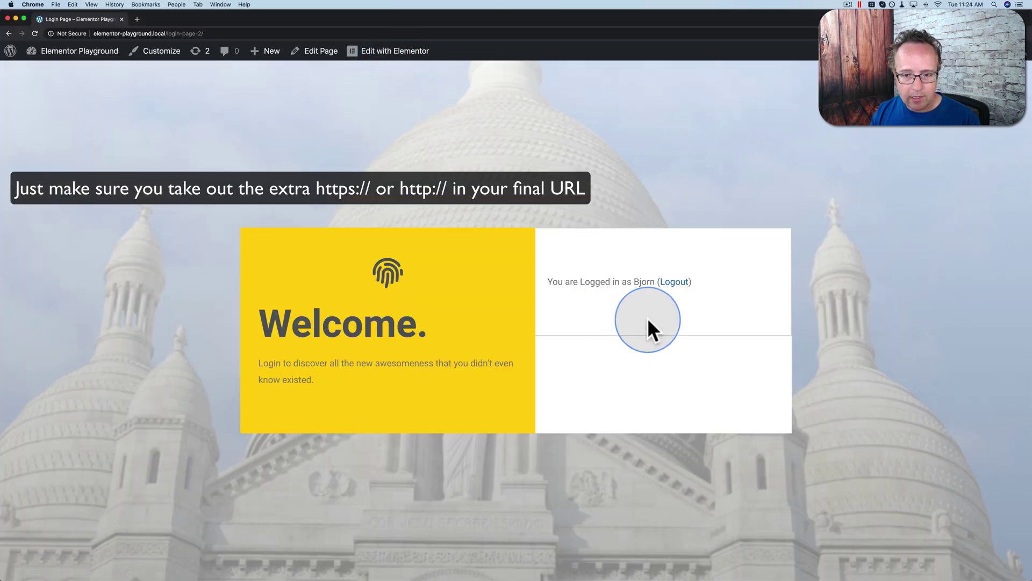
Step: Log out, then sign in through the custom login form with the username and password
left_click(674, 282)
left_click(591, 250)
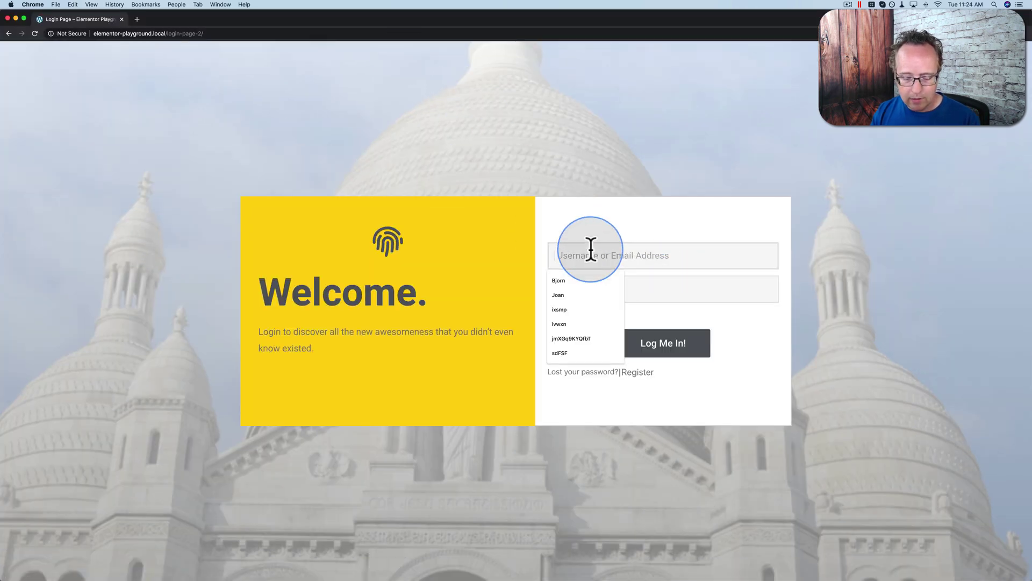
type("Bjorn")
key("Tab")
type("•••")
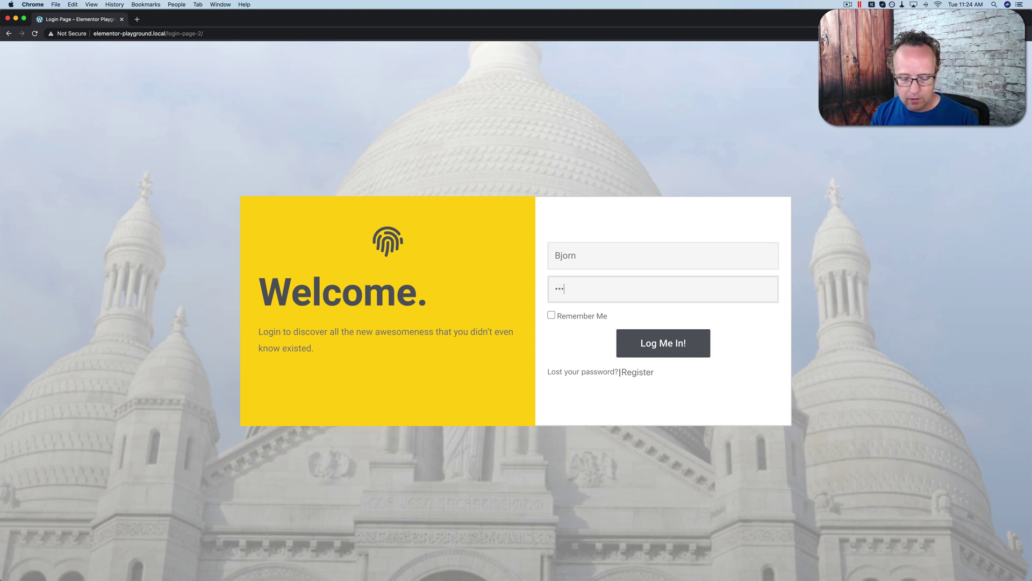
type("•••")
key("Return")
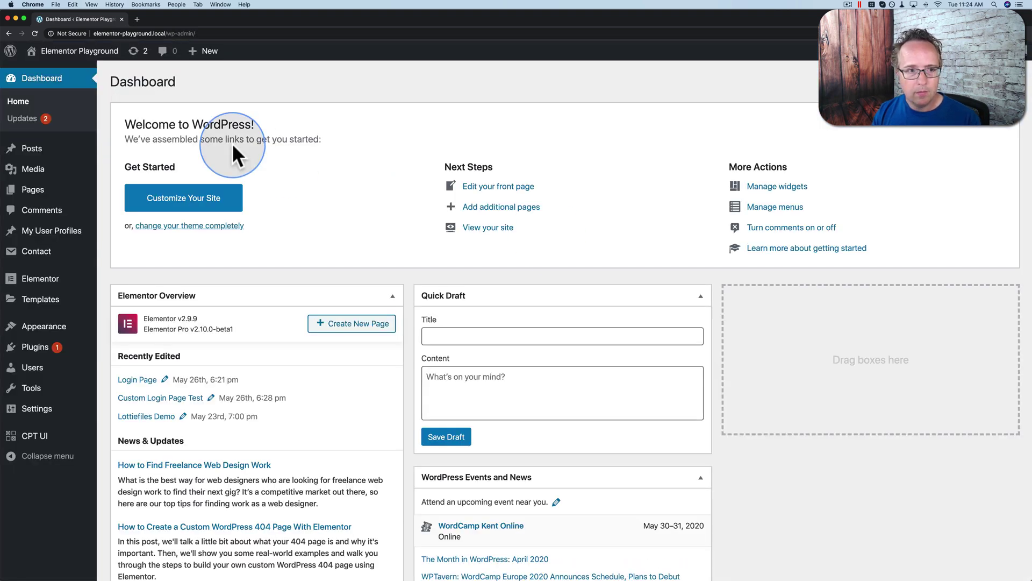
Step: Return to the Login Page and submit the form with a wrong password
left_click(9, 33)
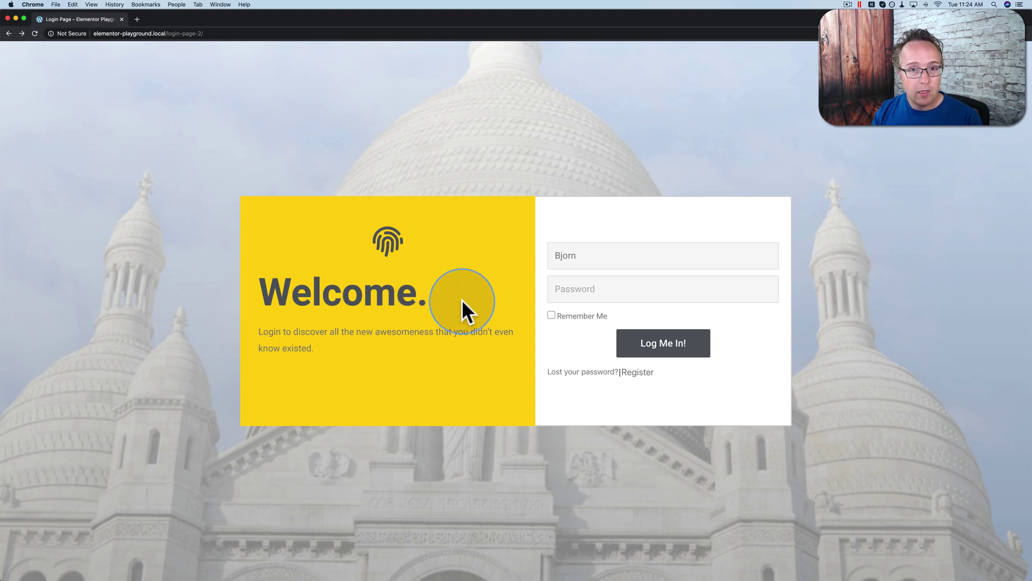
left_click(572, 290)
type("123")
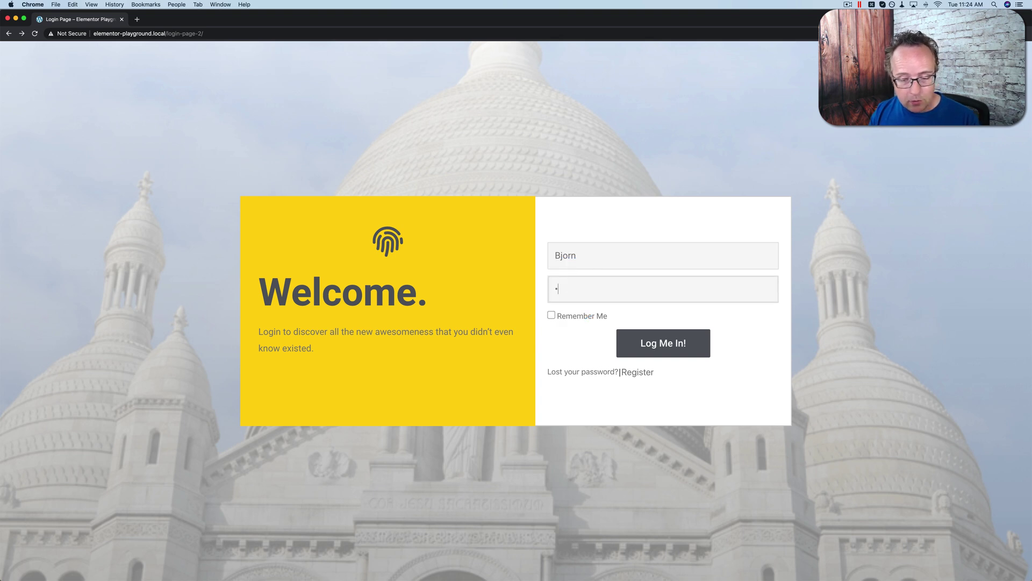
left_click(661, 348)
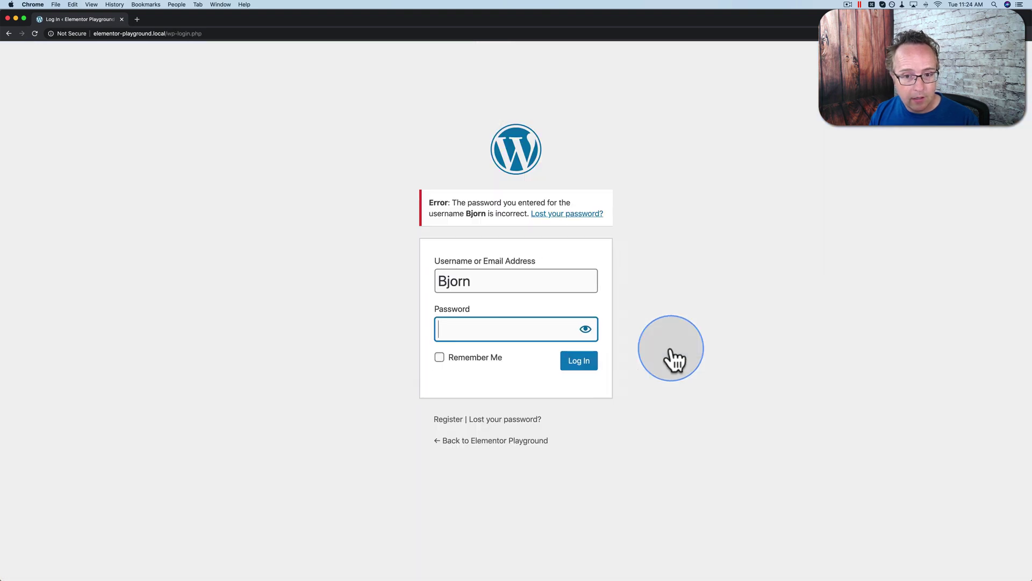